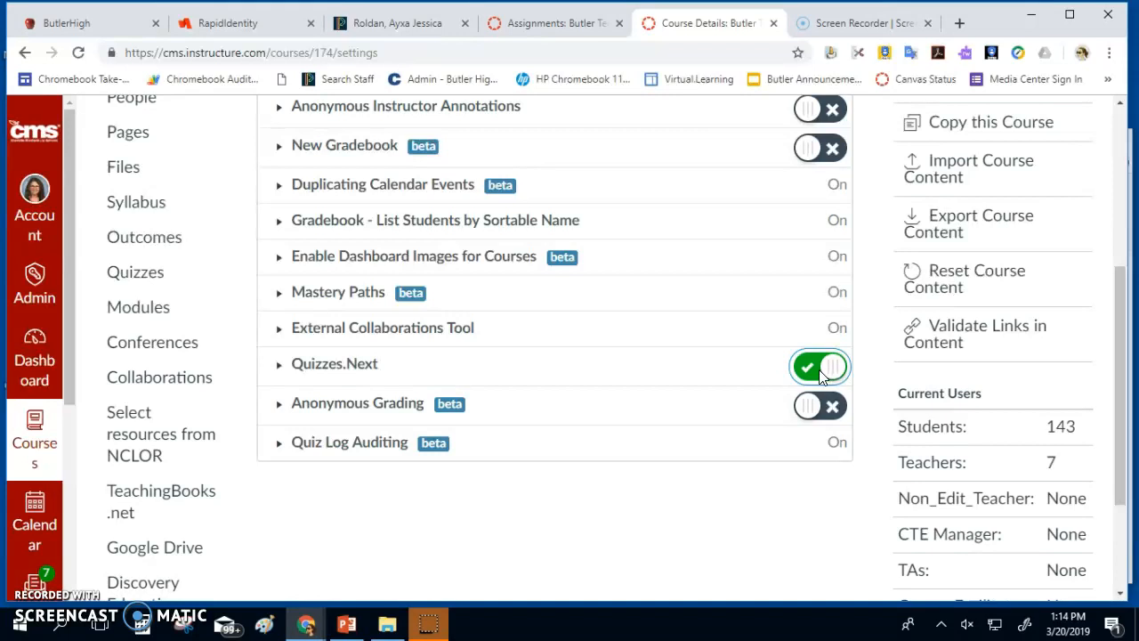
Scroll back to the top of Feature Options with Quizzes.Next now switched on
{"action": "scroll", "coordinate": [817, 372], "scroll_direction": "up", "scroll_amount": 4}
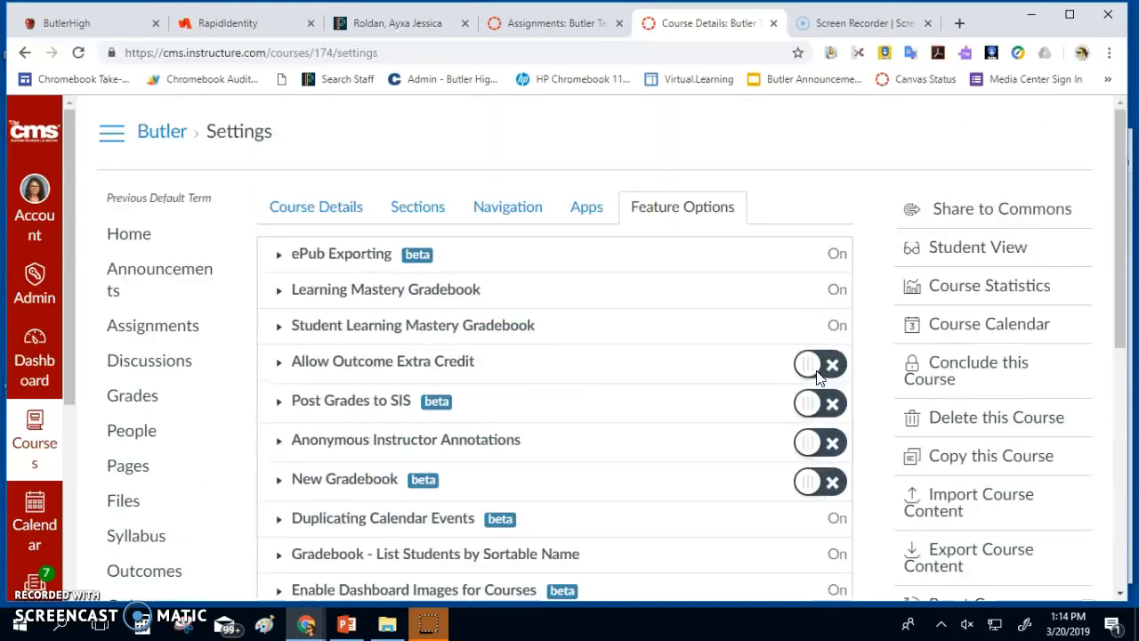
Create a new Quiz/Test assignment named 'Quizzes.Next Example 2'
{"action": "left_click", "coordinate": [170, 334]}
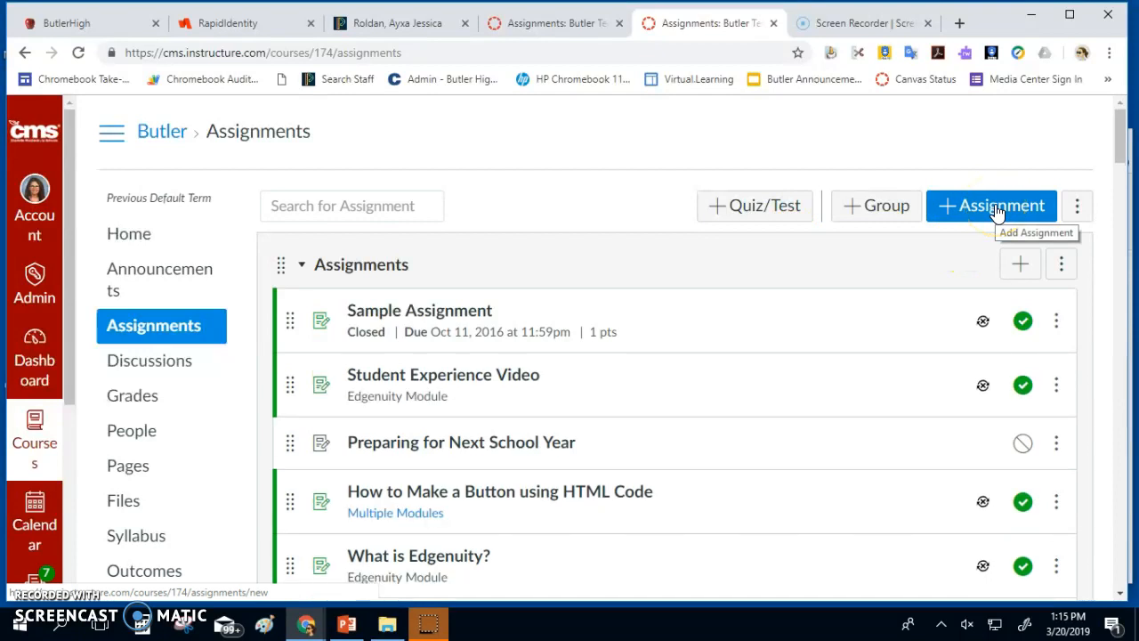
{"action": "left_click", "coordinate": [730, 219]}
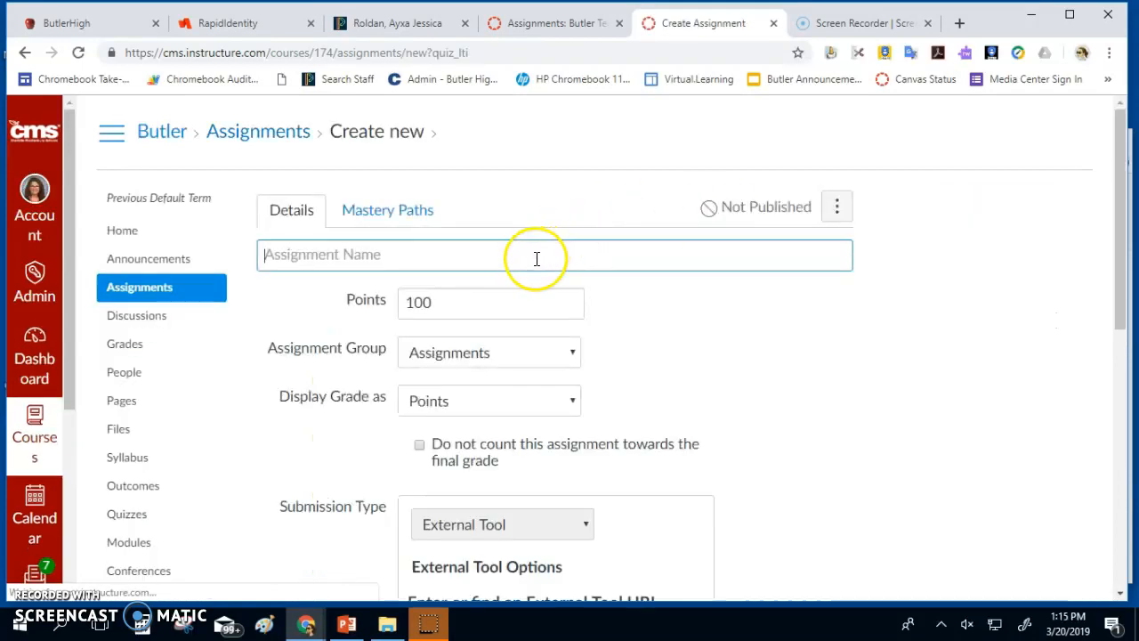
{"action": "left_click", "coordinate": [536, 257]}
{"action": "type", "text": "Quizzes.Next Example 2"}
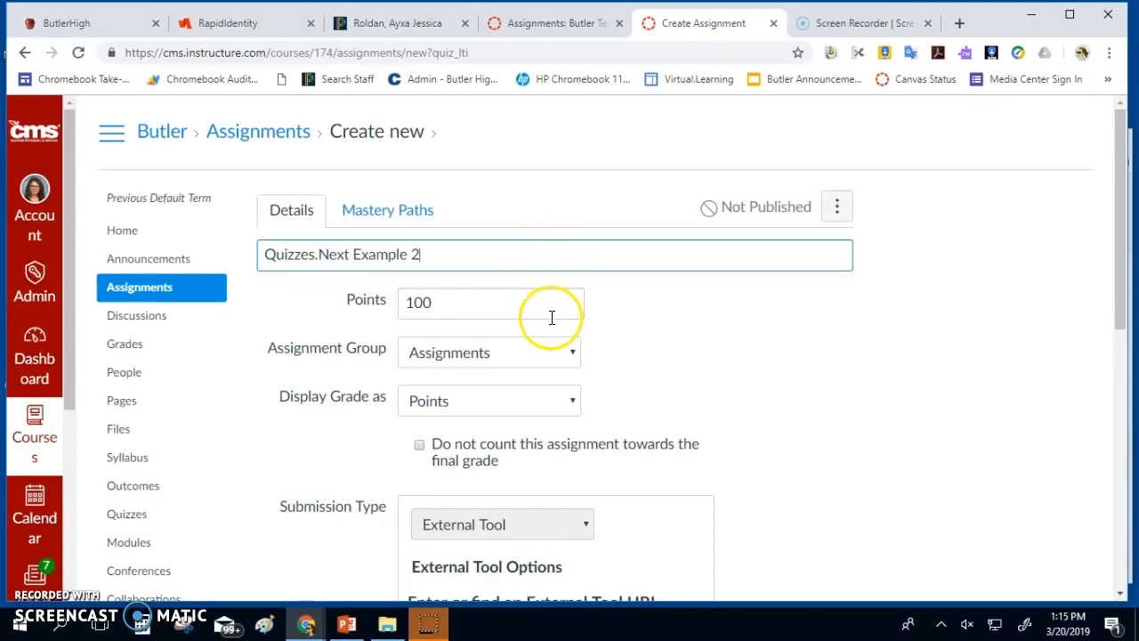
Review the form's 100 points and External Tool submission type down to Save
{"action": "scroll", "coordinate": [537, 307], "scroll_direction": "down", "scroll_amount": 2}
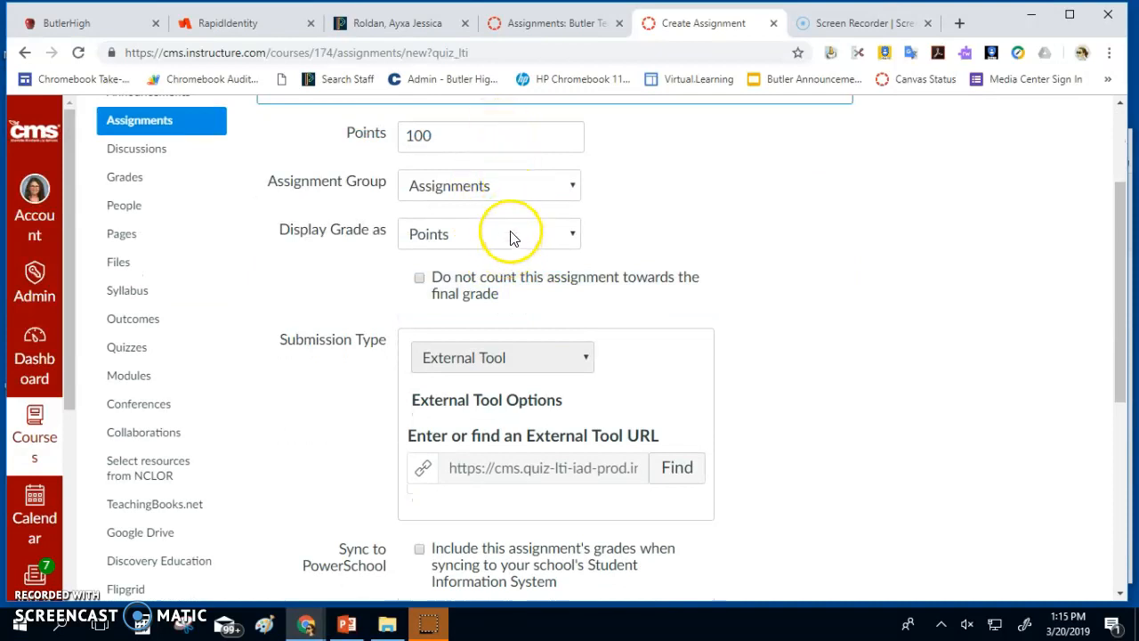
{"action": "scroll", "coordinate": [659, 239], "scroll_direction": "down", "scroll_amount": 1}
{"action": "scroll", "coordinate": [679, 240], "scroll_direction": "down", "scroll_amount": 1}
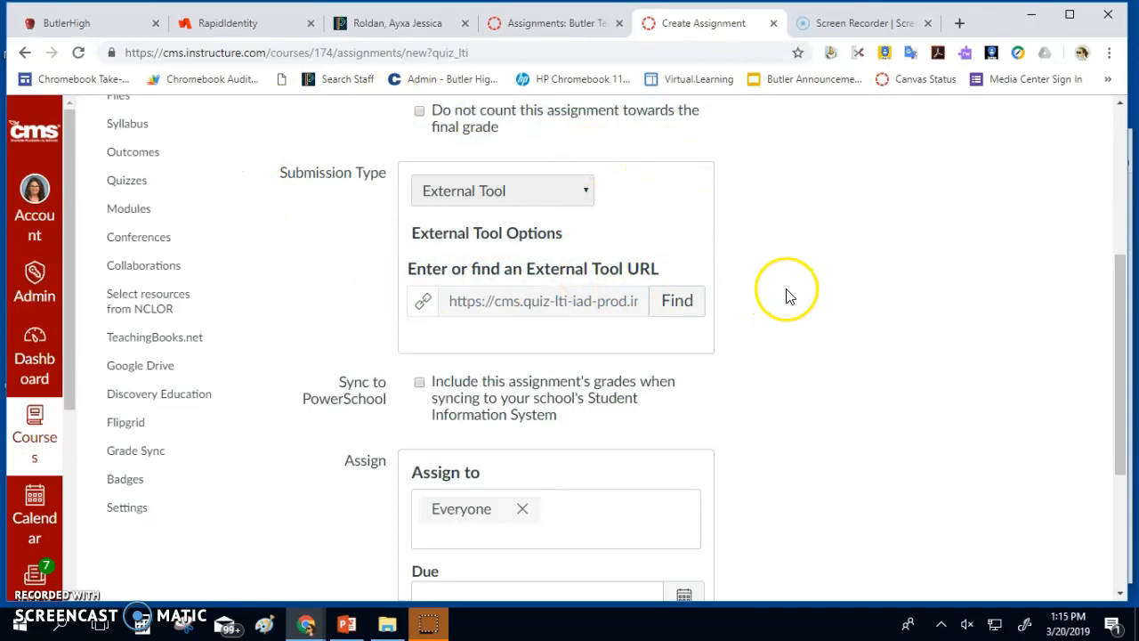
{"action": "scroll", "coordinate": [745, 294], "scroll_direction": "down", "scroll_amount": 2}
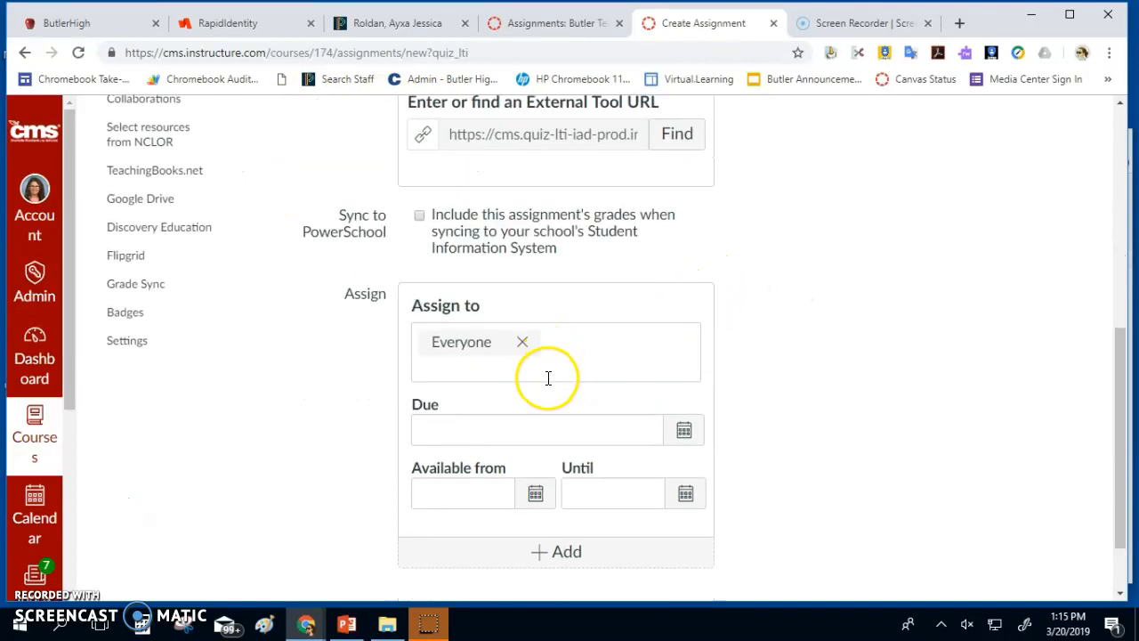
{"action": "scroll", "coordinate": [545, 381], "scroll_direction": "down", "scroll_amount": 1}
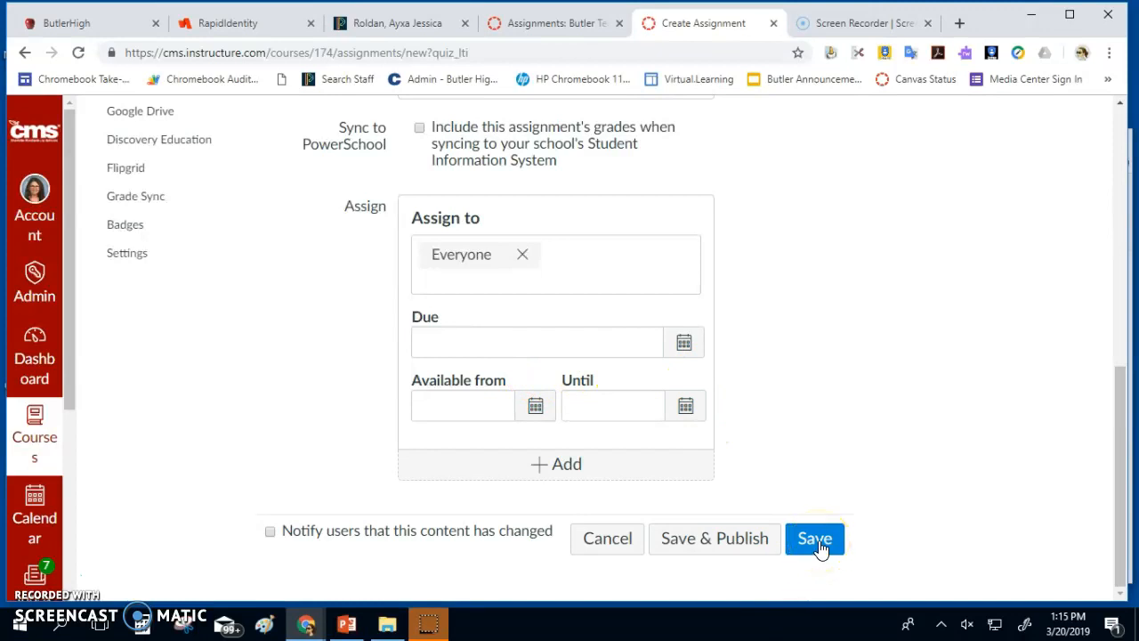
{"action": "scroll", "coordinate": [820, 550], "scroll_direction": "up", "scroll_amount": 10}
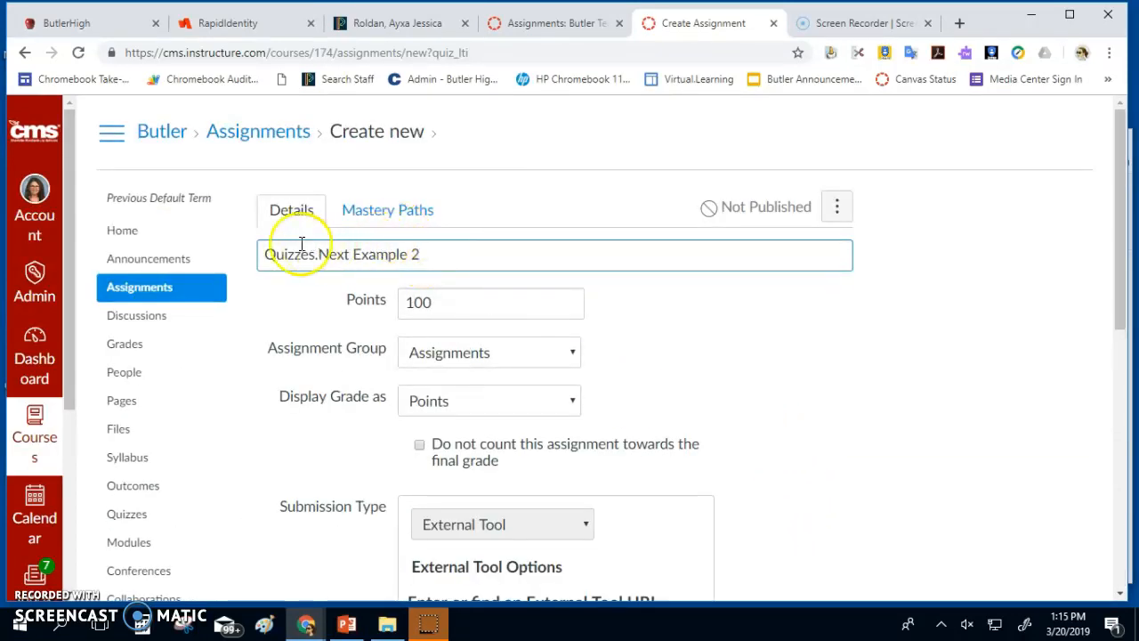
{"action": "scroll", "coordinate": [542, 280], "scroll_direction": "down", "scroll_amount": 3}
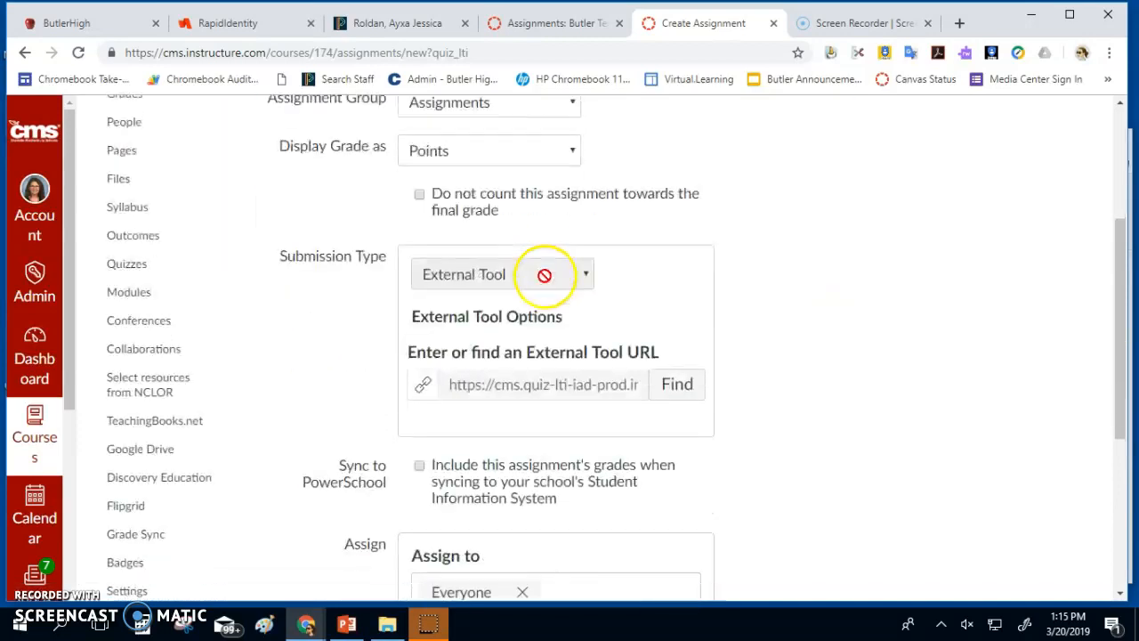
{"action": "scroll", "coordinate": [543, 275], "scroll_direction": "down", "scroll_amount": 4}
Save the quiz, enter 'Please answer all questions.' as its instructions, and open Delivery Settings
{"action": "left_click", "coordinate": [801, 542]}
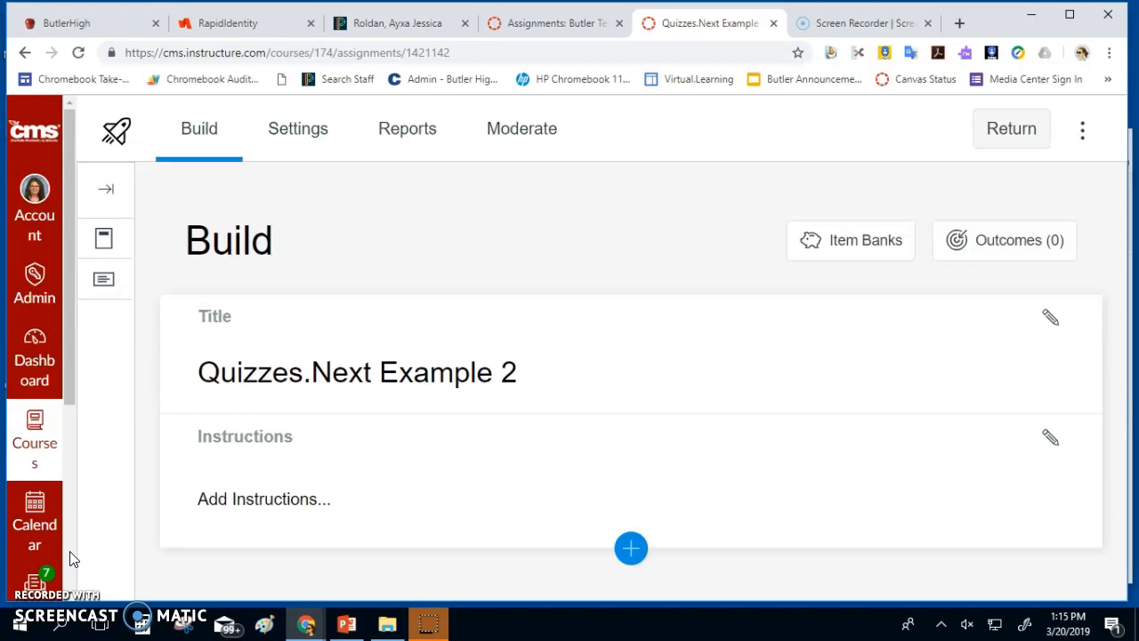
{"action": "left_click", "coordinate": [1051, 441]}
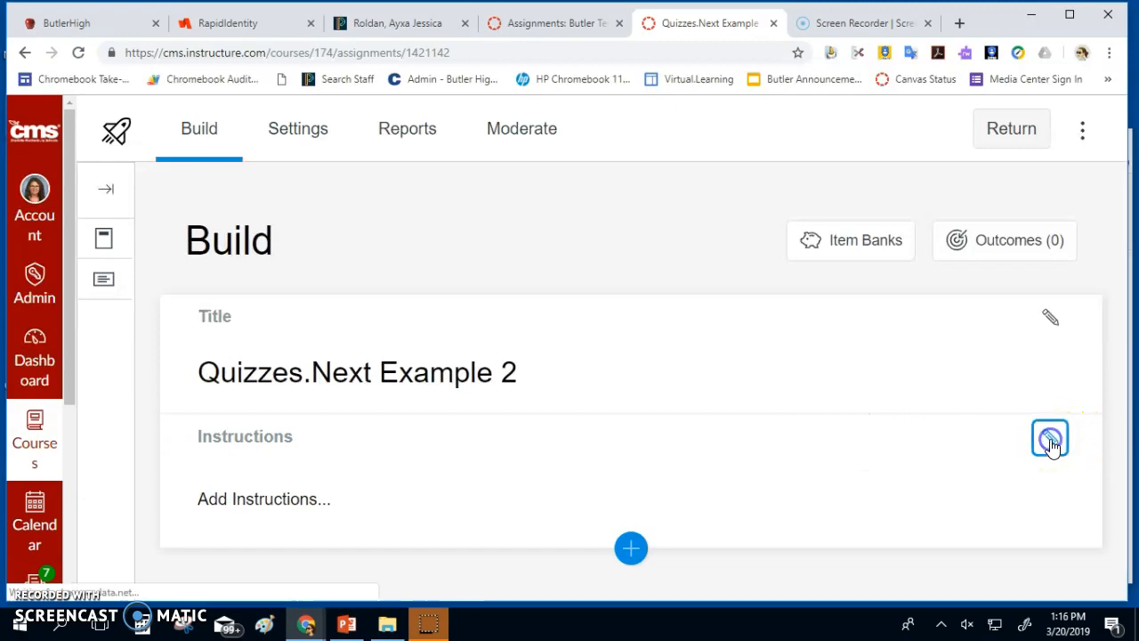
{"action": "scroll", "coordinate": [672, 345], "scroll_direction": "down", "scroll_amount": 3}
{"action": "type", "text": "Please answer all questions."}
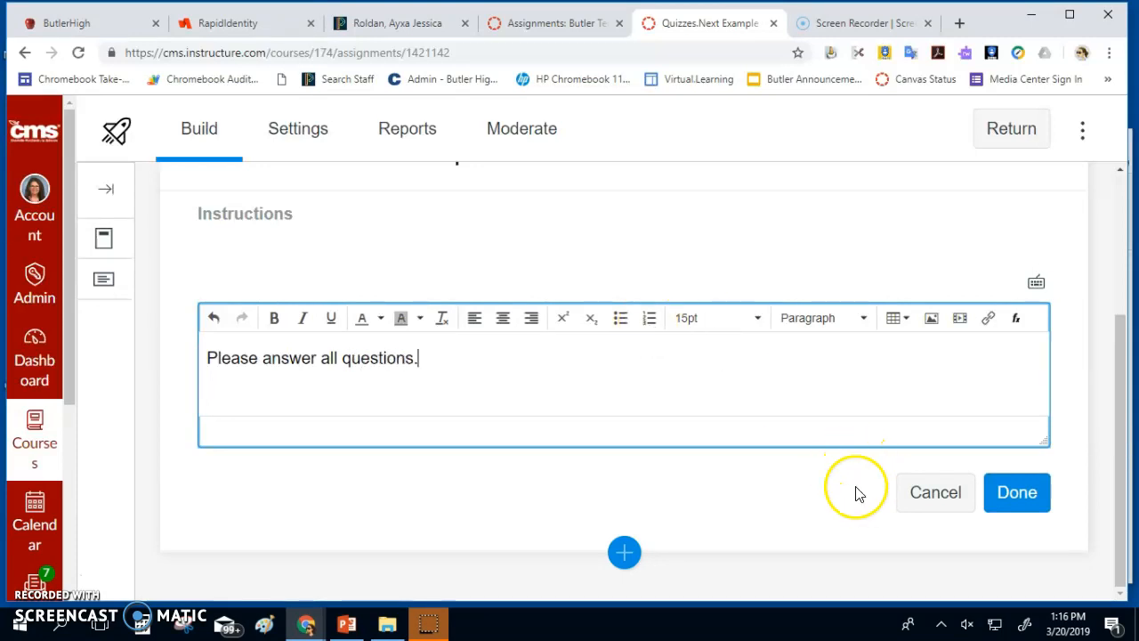
{"action": "left_click", "coordinate": [1015, 498]}
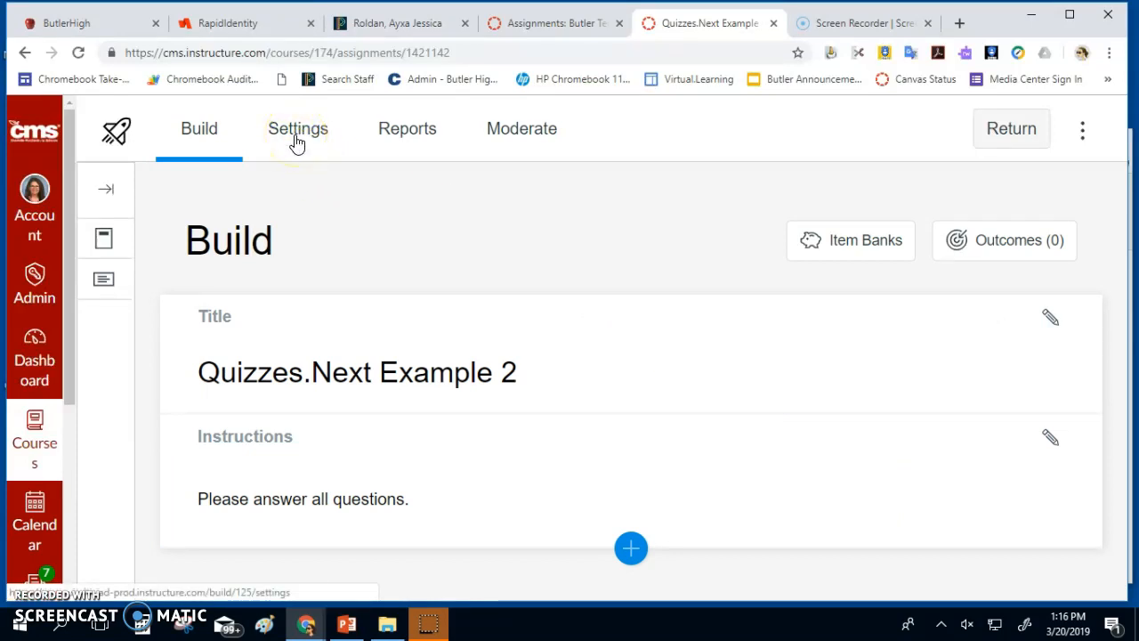
{"action": "left_click", "coordinate": [296, 142]}
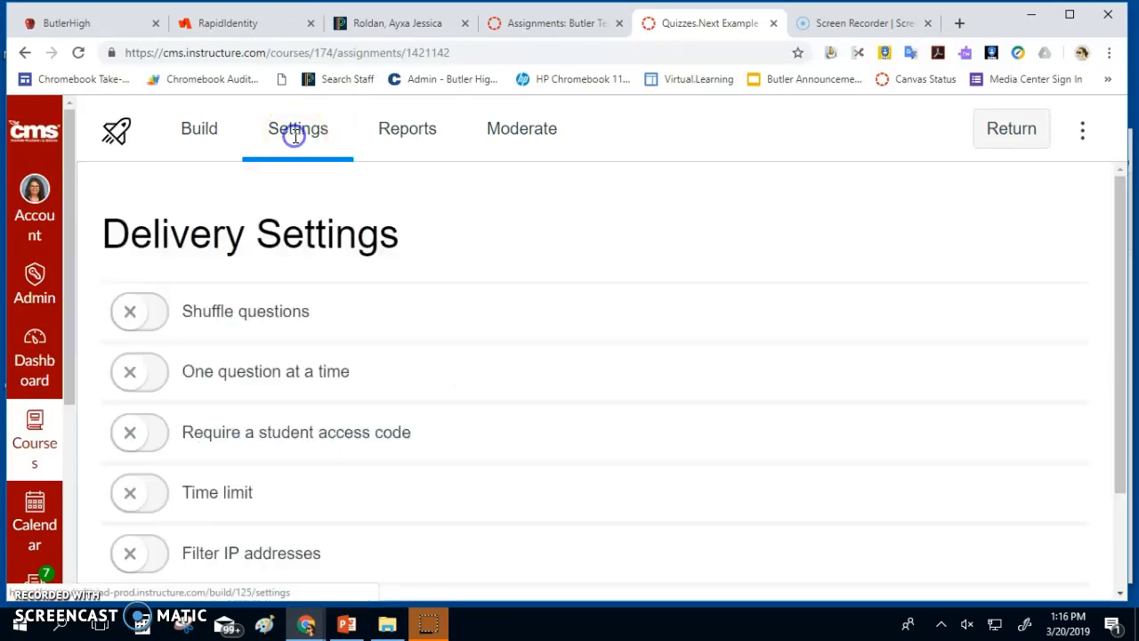
Turn on shuffled questions and one question at a time, and require a student access code
{"action": "left_click", "coordinate": [155, 325]}
{"action": "left_click", "coordinate": [157, 384]}
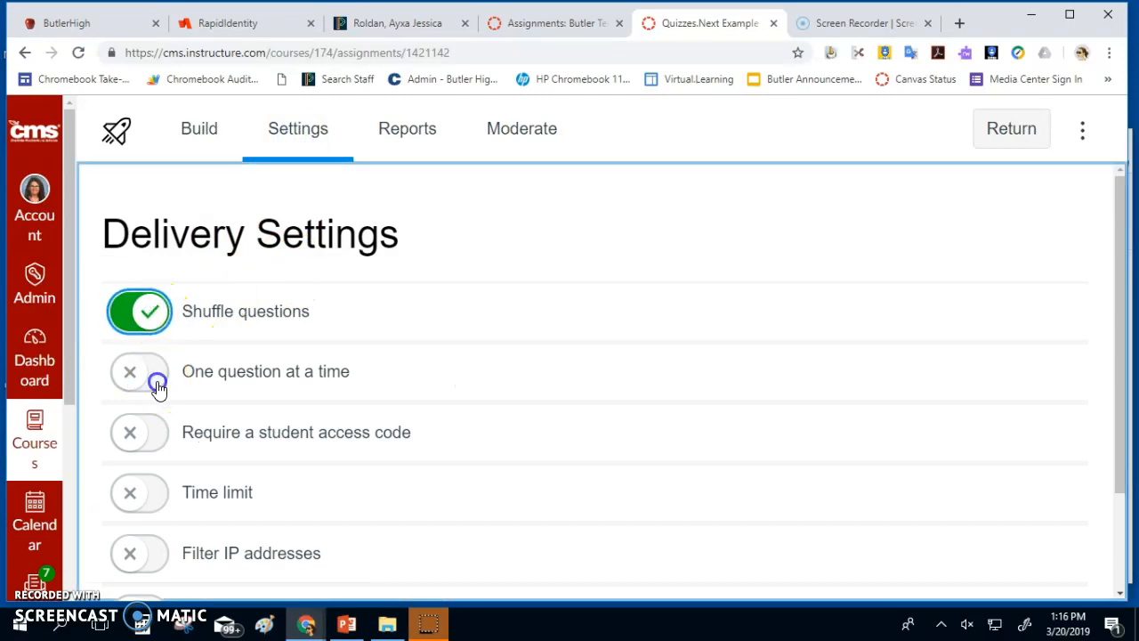
{"action": "scroll", "coordinate": [157, 385], "scroll_direction": "down", "scroll_amount": 2}
{"action": "left_click", "coordinate": [153, 307]}
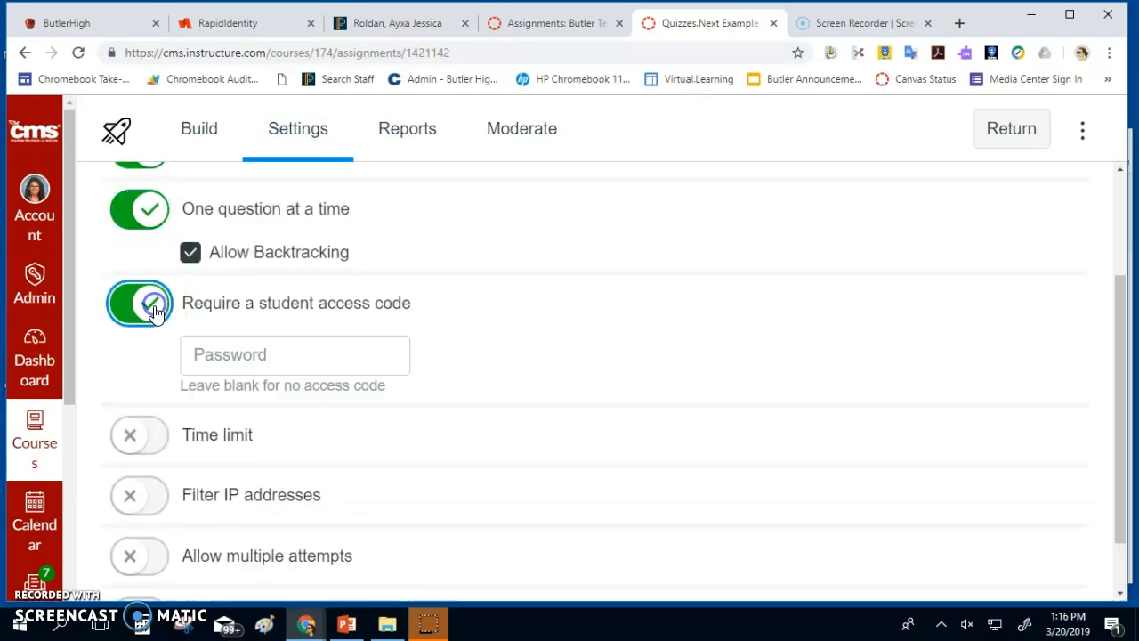
{"action": "left_click", "coordinate": [246, 342]}
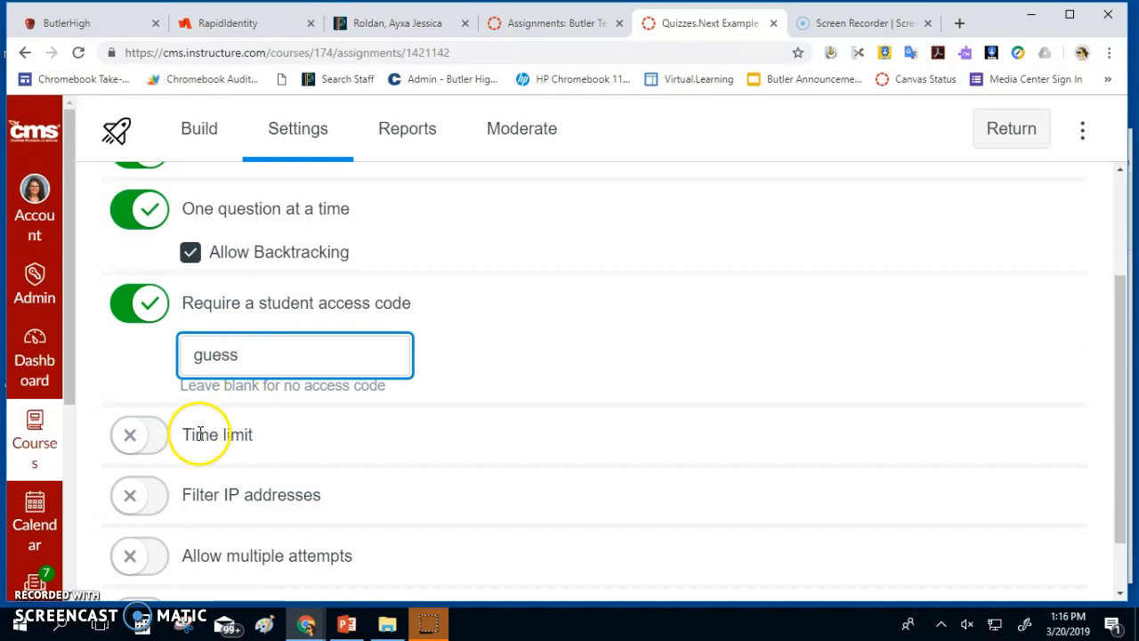
Turn on a time limit and set it to 1 hour
{"action": "left_click", "coordinate": [140, 436]}
{"action": "scroll", "coordinate": [248, 478], "scroll_direction": "down", "scroll_amount": 1}
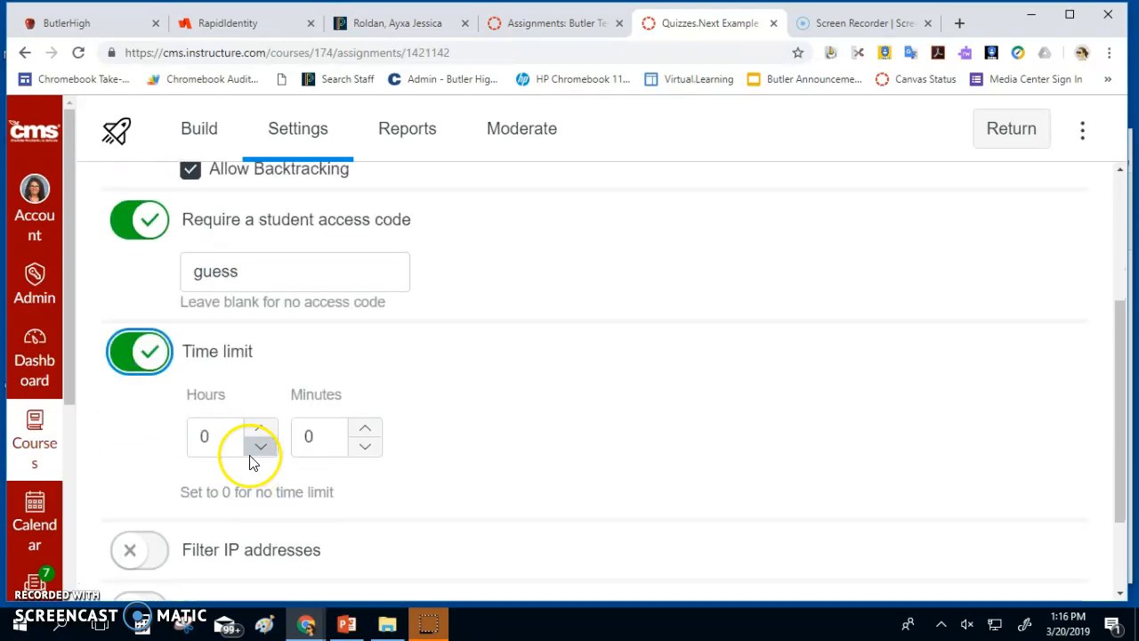
{"action": "left_click", "coordinate": [259, 429]}
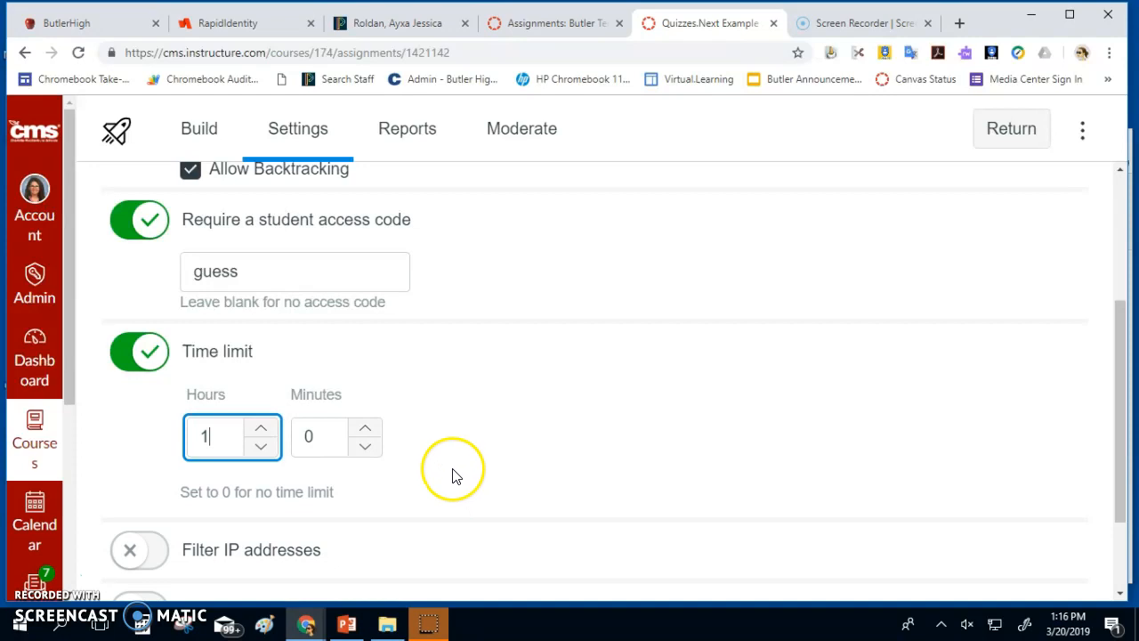
{"action": "scroll", "coordinate": [449, 476], "scroll_direction": "down", "scroll_amount": 1}
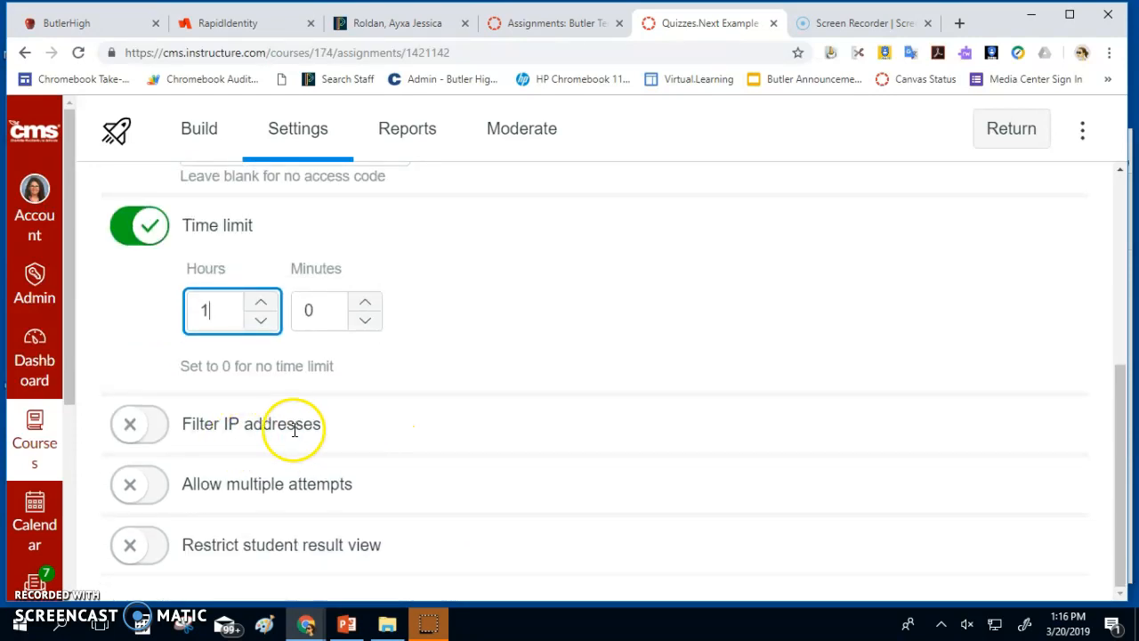
Try multiple attempts with a 1-day wait between attempts, then drop the waiting period
{"action": "left_click", "coordinate": [143, 485]}
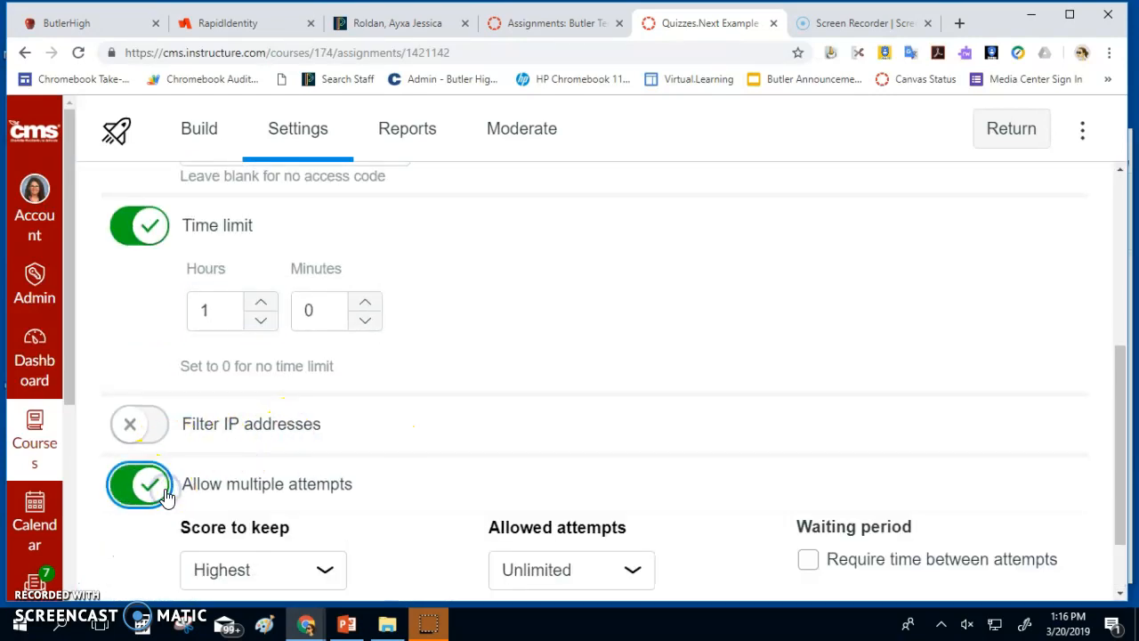
{"action": "scroll", "coordinate": [190, 490], "scroll_direction": "down", "scroll_amount": 1}
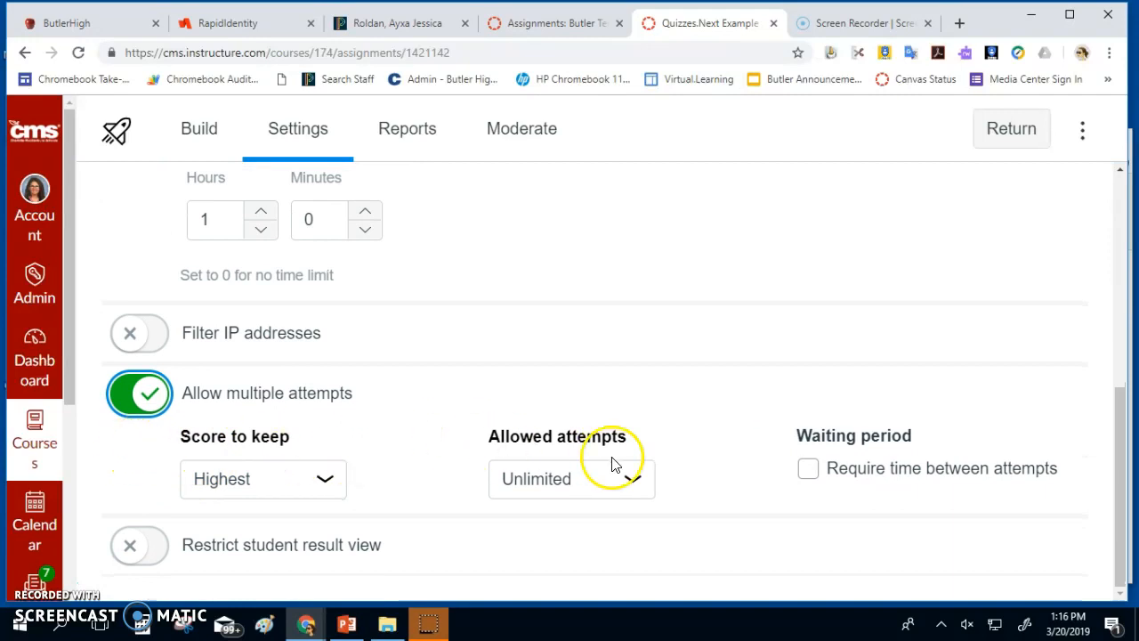
{"action": "left_click", "coordinate": [808, 472]}
{"action": "scroll", "coordinate": [806, 481], "scroll_direction": "down", "scroll_amount": 1}
{"action": "left_click", "coordinate": [864, 476]}
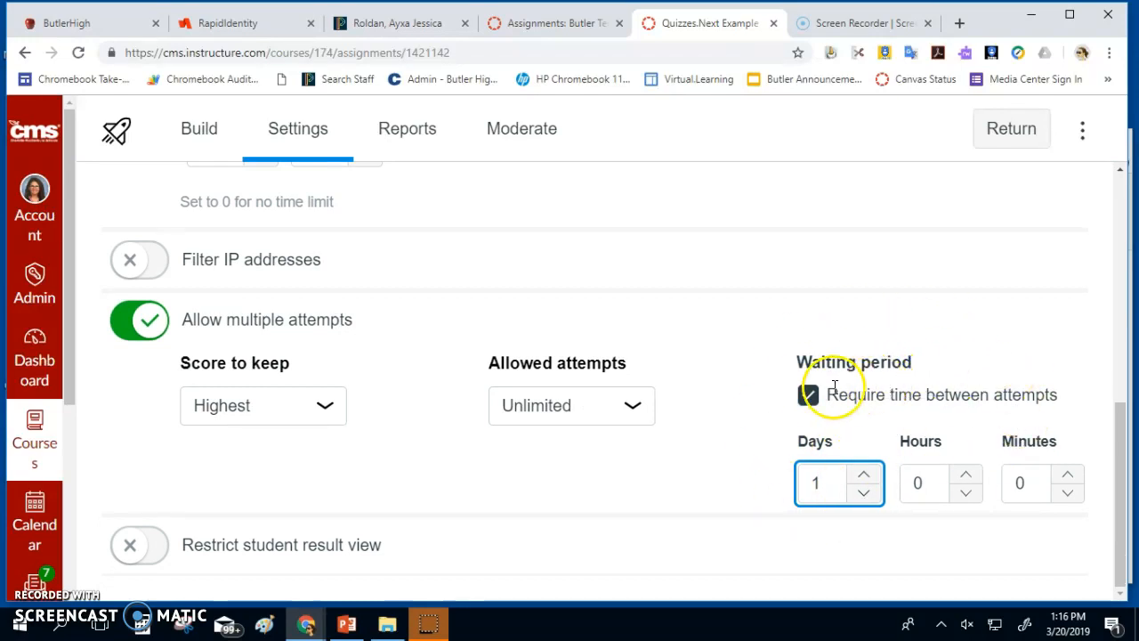
{"action": "left_click", "coordinate": [808, 394]}
Toggle restricted student result view on and off, turn multiple attempts off, and return to Build
{"action": "left_click", "coordinate": [147, 546]}
{"action": "scroll", "coordinate": [211, 489], "scroll_direction": "down", "scroll_amount": 3}
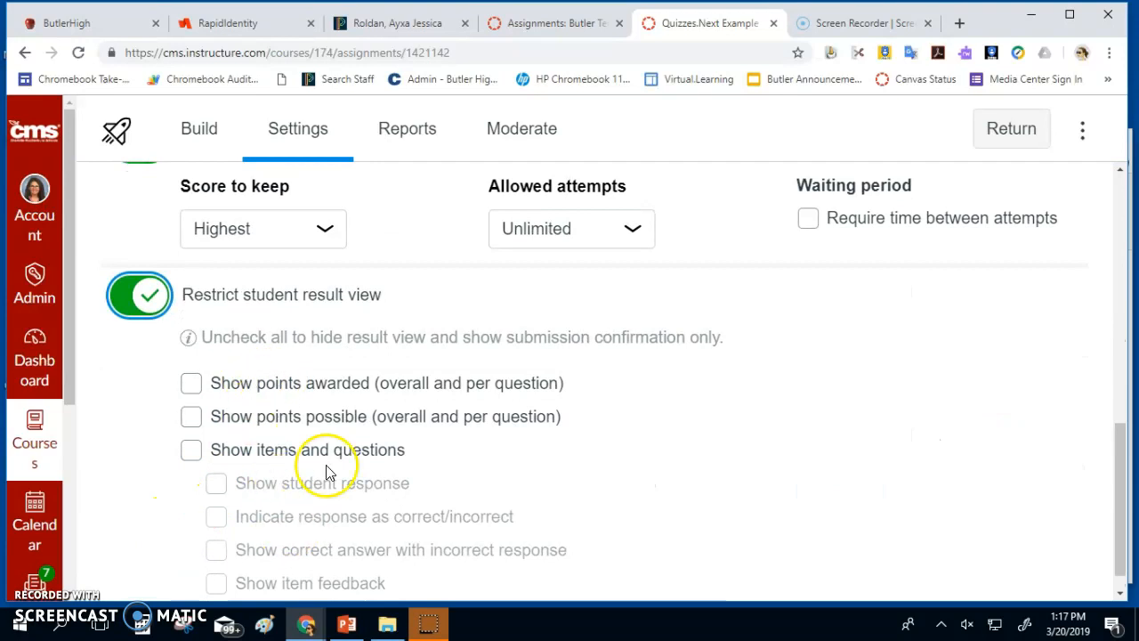
{"action": "scroll", "coordinate": [321, 481], "scroll_direction": "down", "scroll_amount": 1}
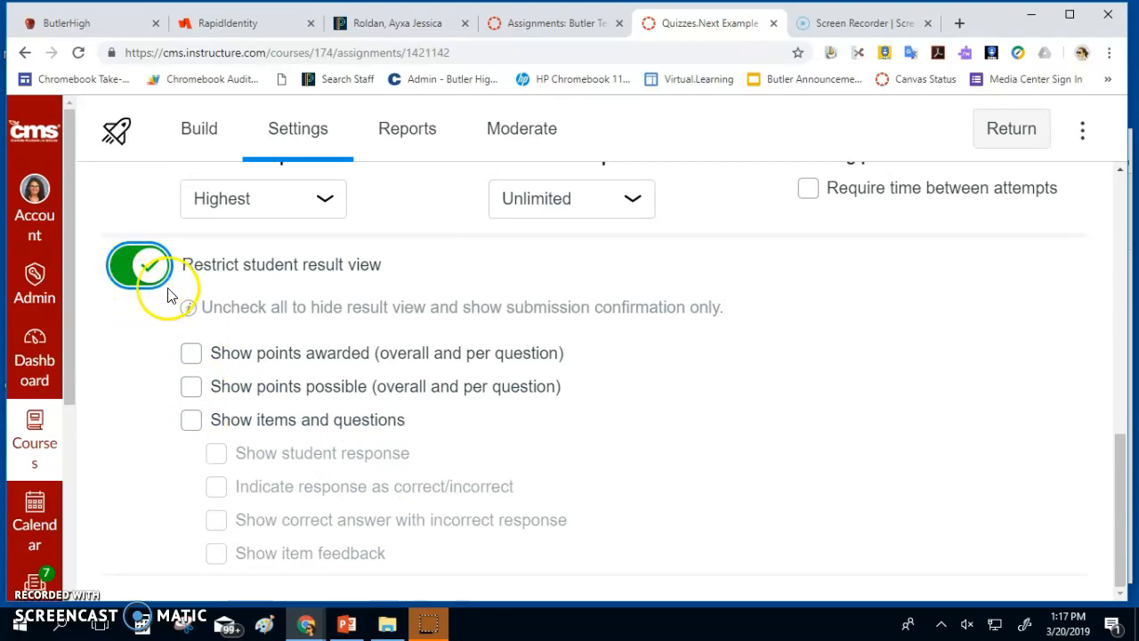
{"action": "left_click", "coordinate": [142, 265]}
{"action": "scroll", "coordinate": [116, 551], "scroll_direction": "up", "scroll_amount": 2}
{"action": "scroll", "coordinate": [120, 525], "scroll_direction": "down", "scroll_amount": 1}
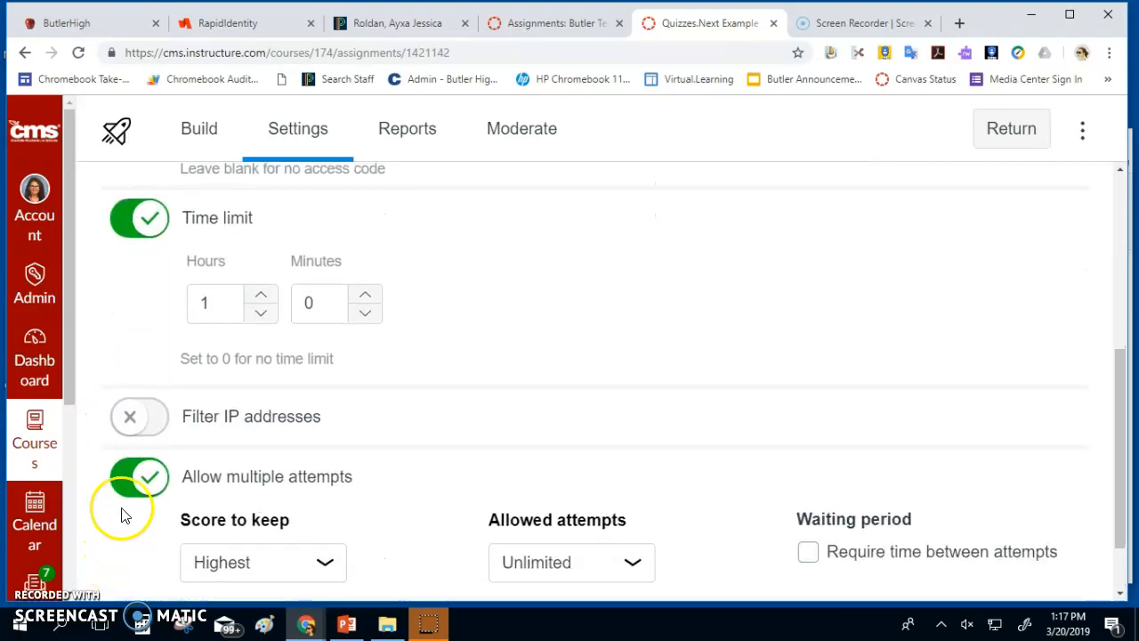
{"action": "left_click", "coordinate": [139, 481]}
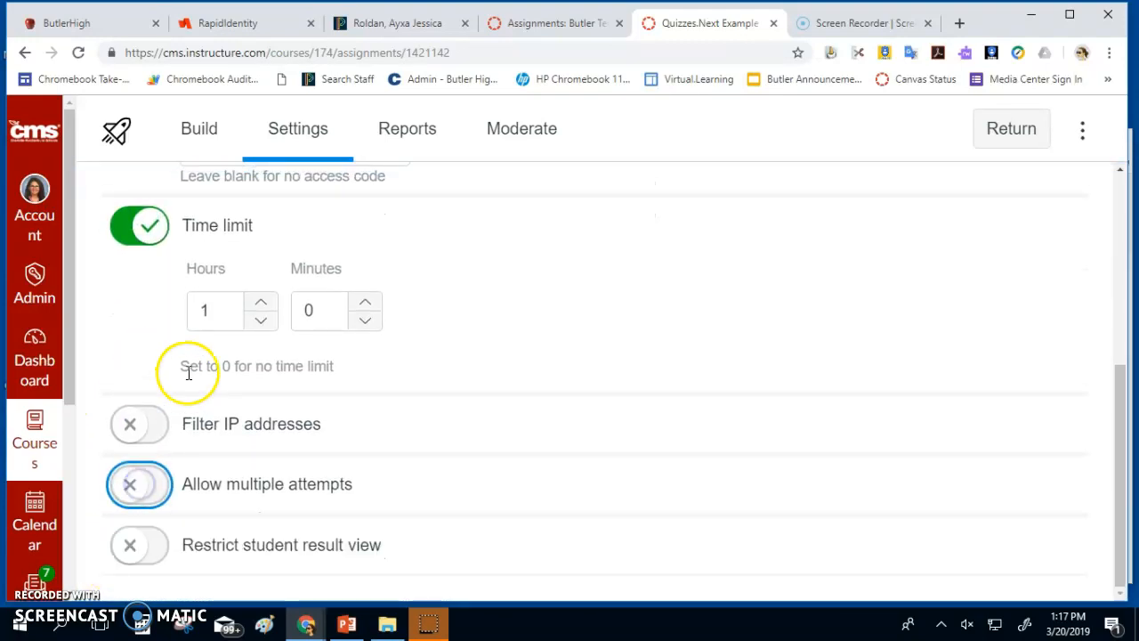
{"action": "left_click", "coordinate": [210, 138]}
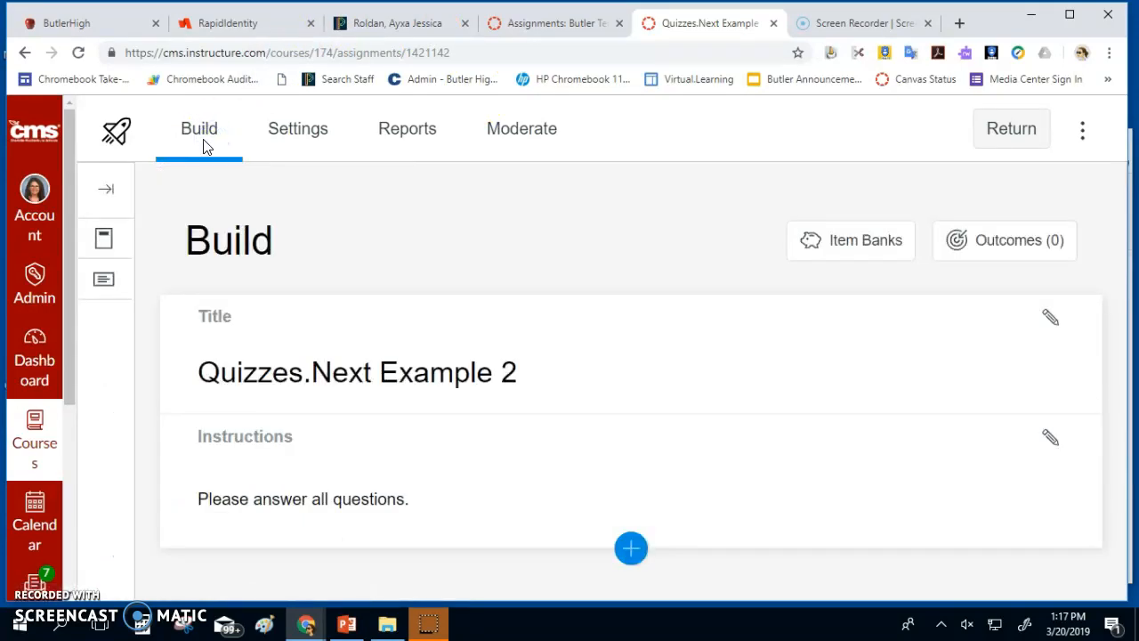
Insert a Hot Spot question as question 1 from the question-type list
{"action": "left_click", "coordinate": [630, 550]}
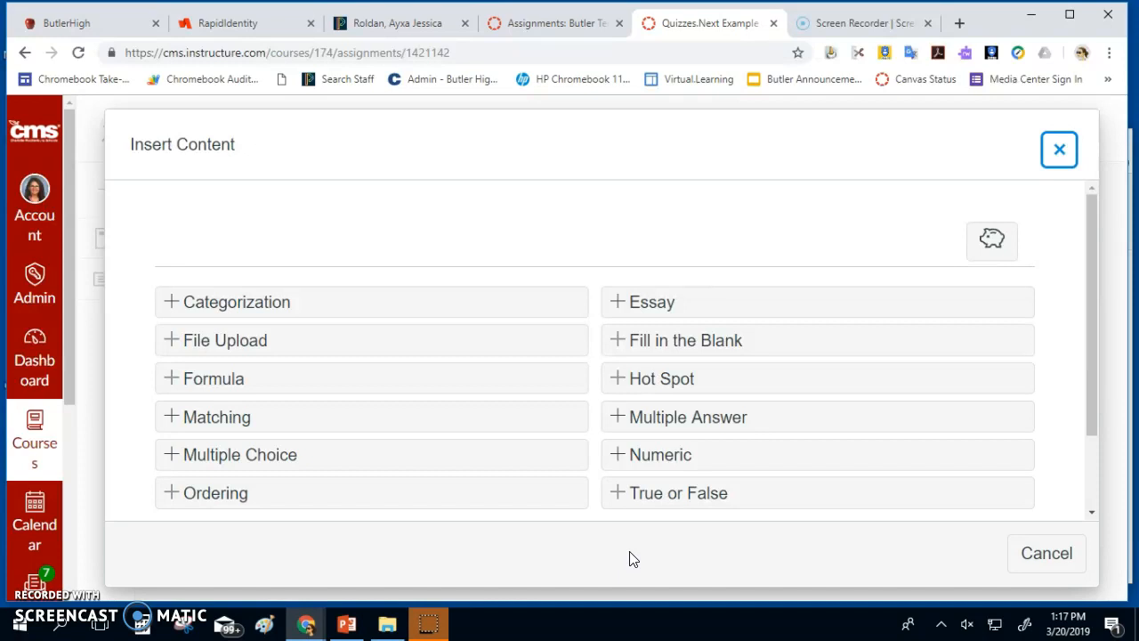
{"action": "left_click", "coordinate": [715, 389]}
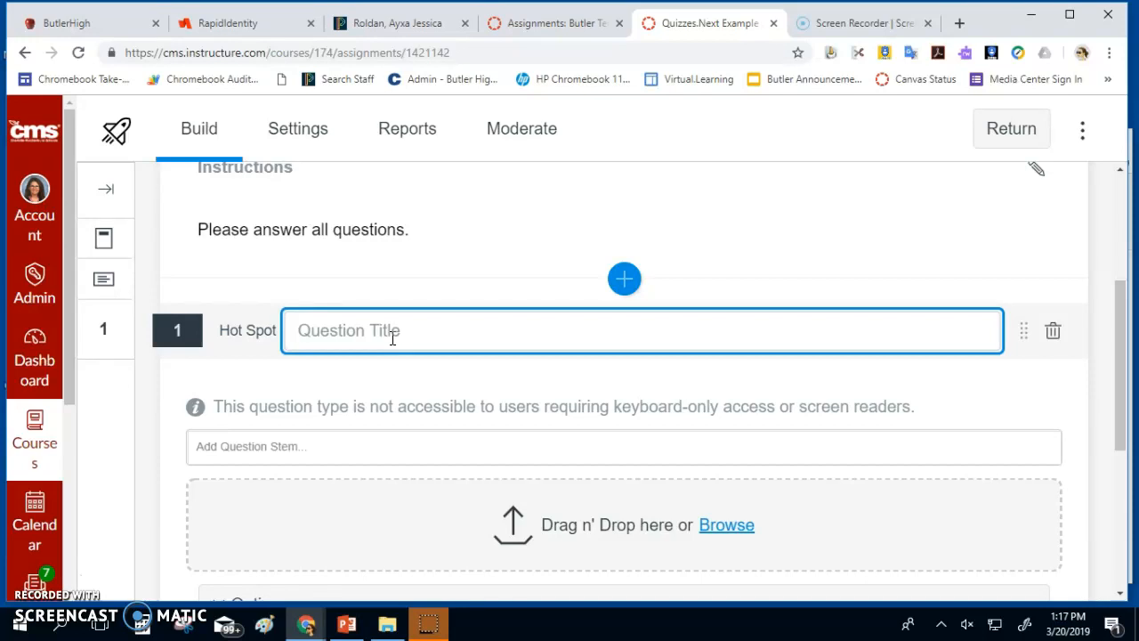
Title the question 'Where is the mitochondria?', correcting the misspelling via spelling suggestions
{"action": "type", "text": "Where is the mitocharon"}
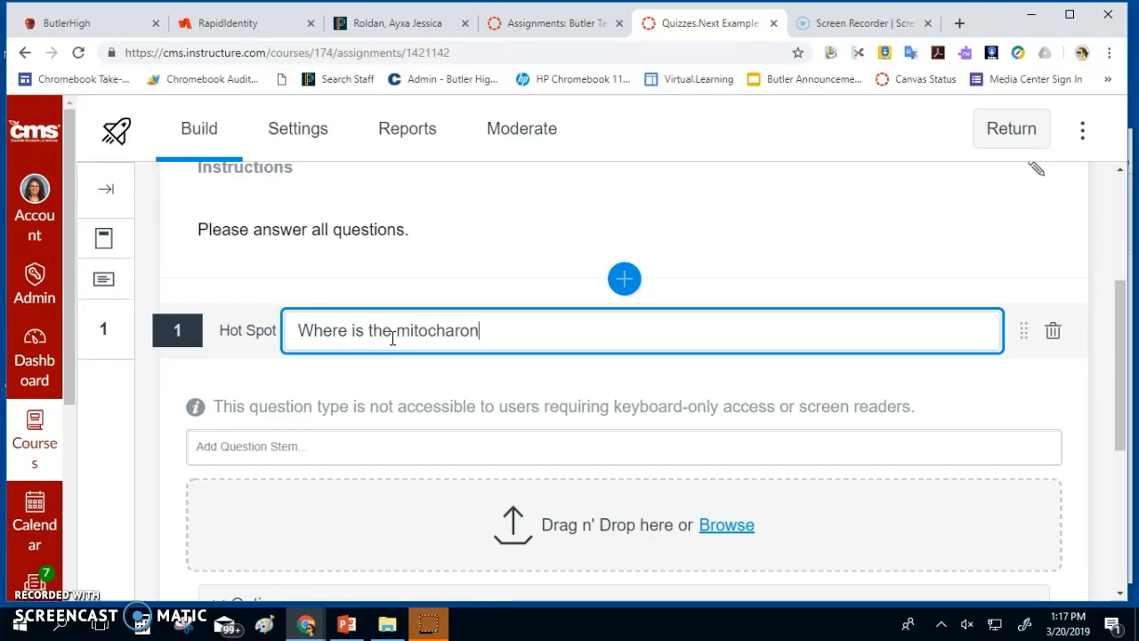
{"action": "type", "text": "dr"}
{"action": "key", "text": "BackSpace"}
{"action": "type", "text": "dr"}
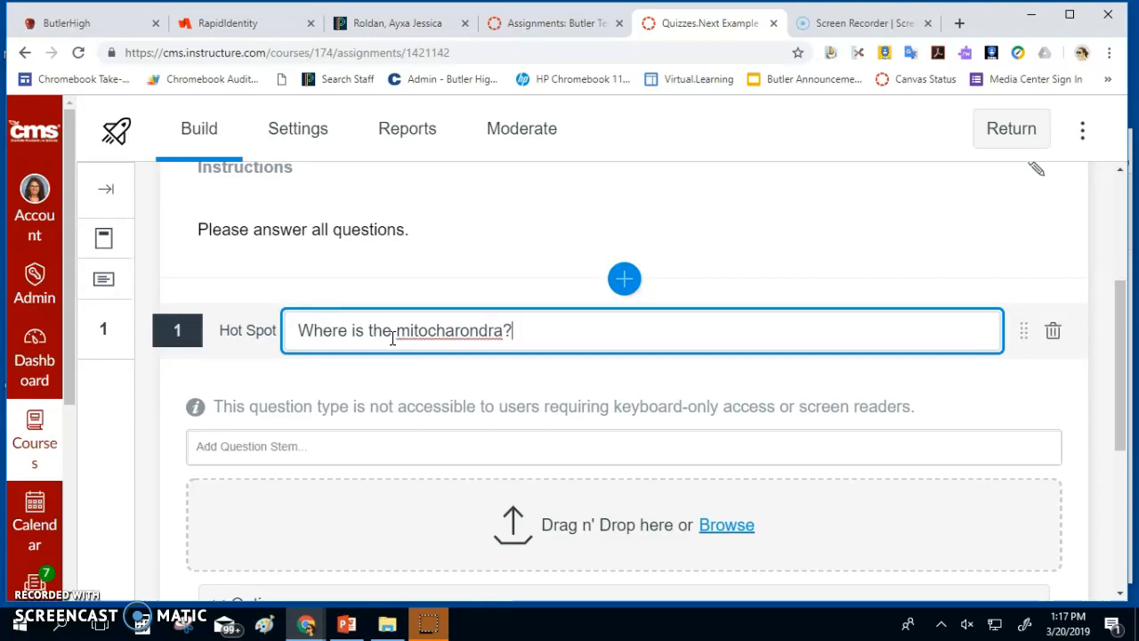
{"action": "right_click", "coordinate": [427, 326]}
{"action": "left_click", "coordinate": [449, 347]}
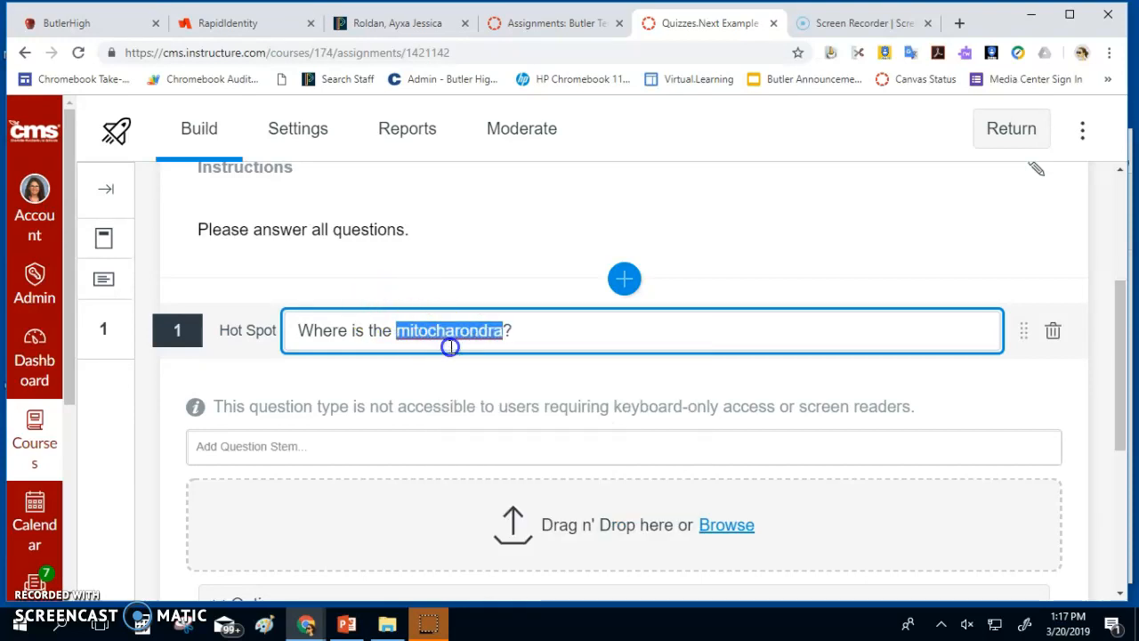
Upload plant cell.jpg from Downloads as the question image
{"action": "left_click", "coordinate": [720, 525]}
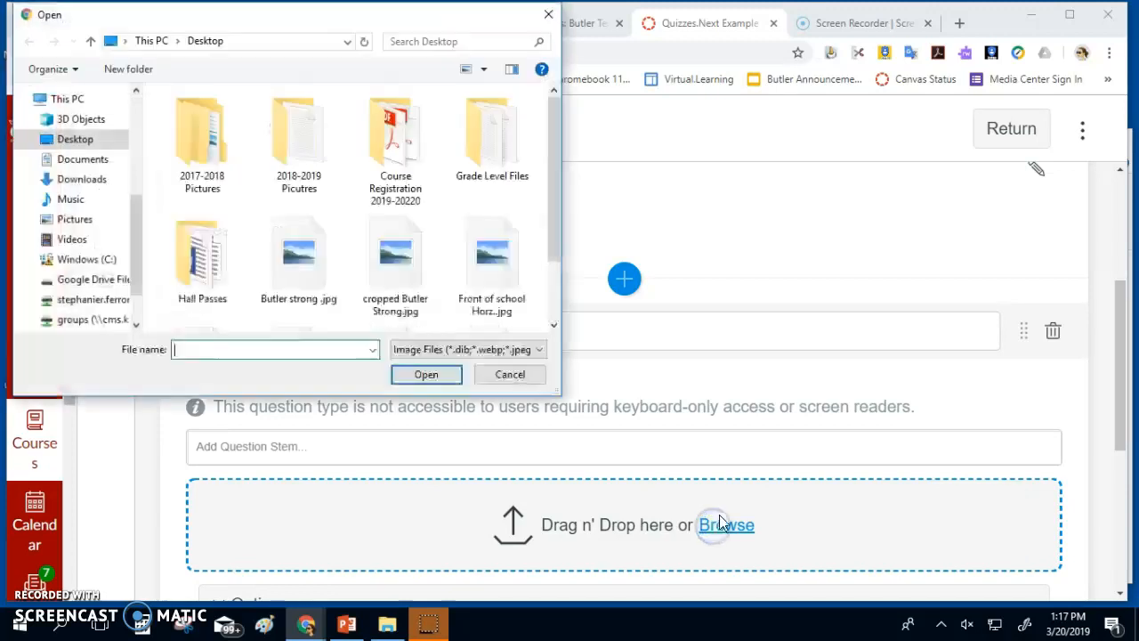
{"action": "type", "text": "plant c"}
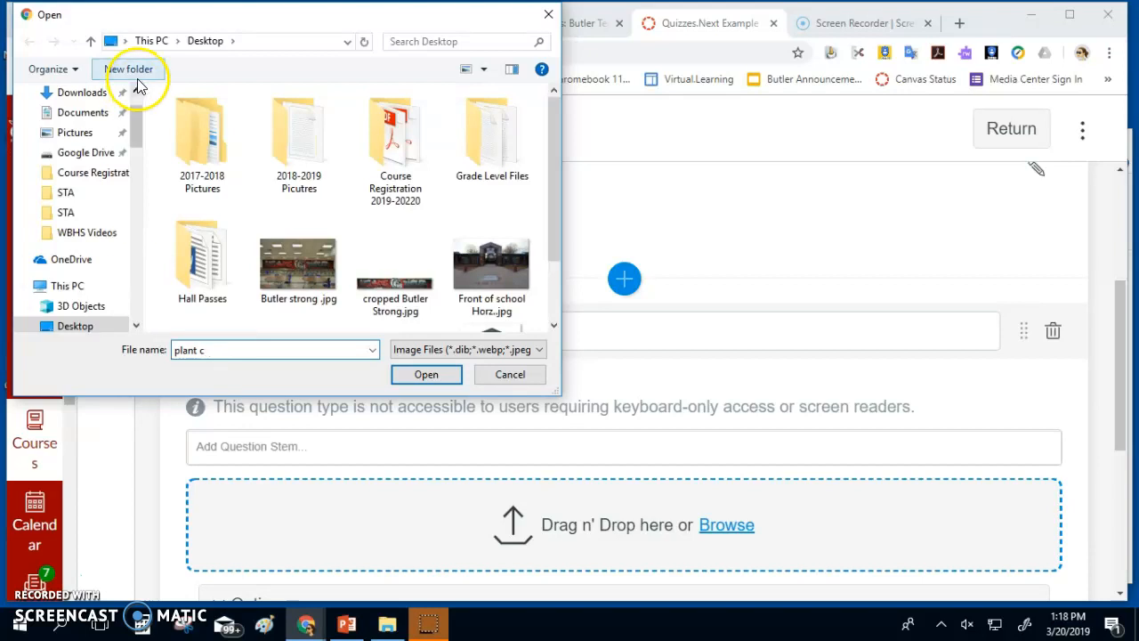
{"action": "left_click", "coordinate": [82, 92]}
{"action": "left_click", "coordinate": [227, 117]}
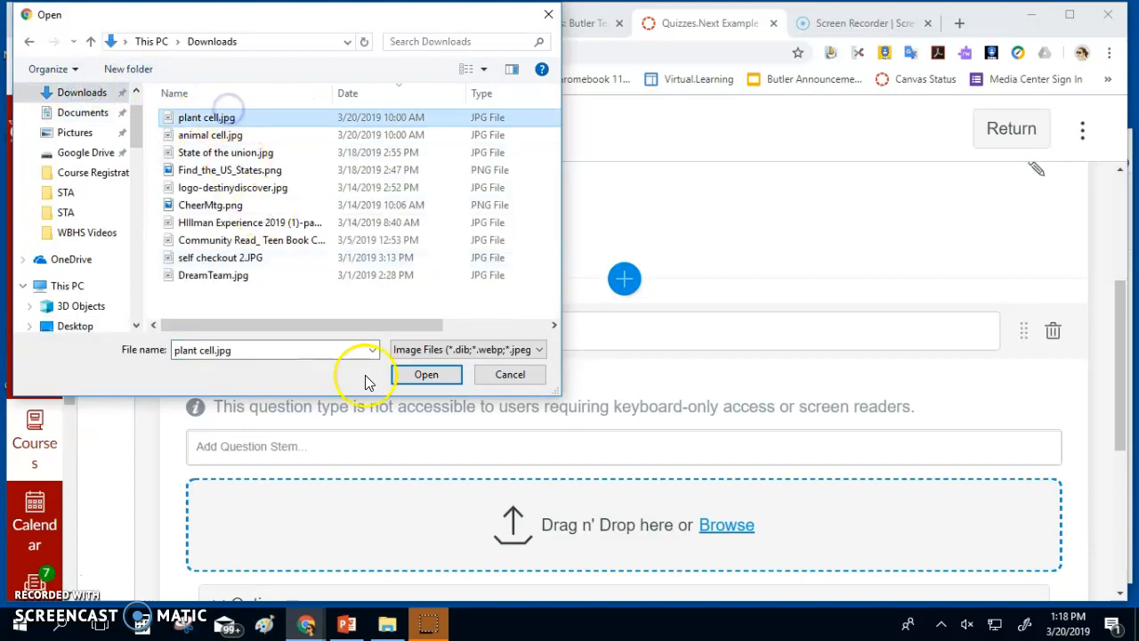
{"action": "left_click", "coordinate": [416, 375]}
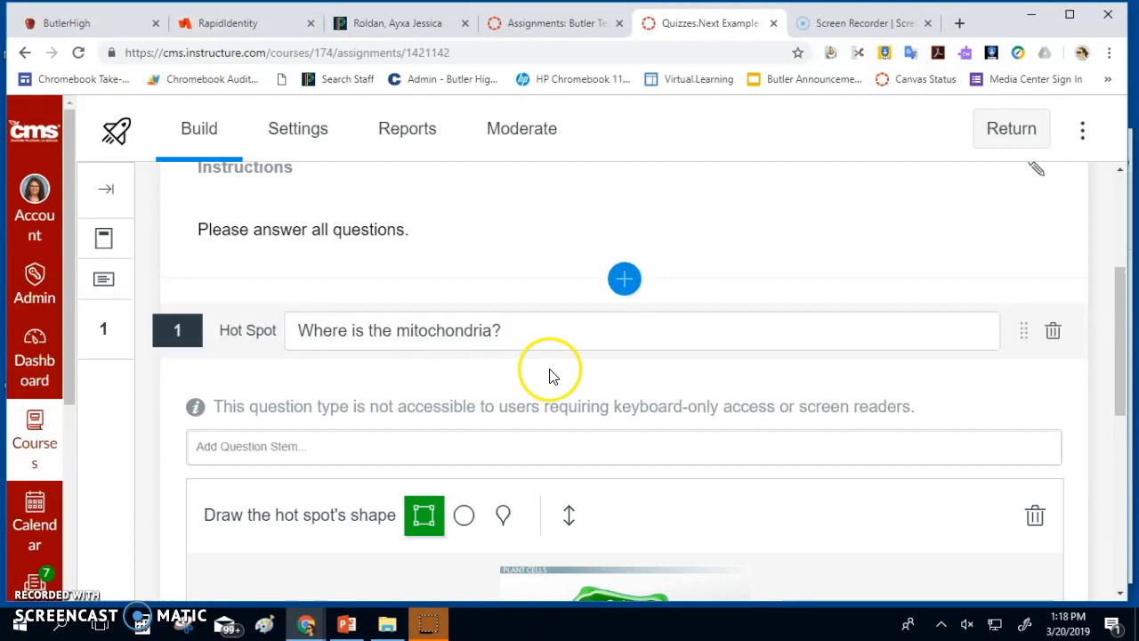
Copy the title 'Where is the mitochondria?' into a new question stem
{"action": "scroll", "coordinate": [549, 376], "scroll_direction": "down", "scroll_amount": 3}
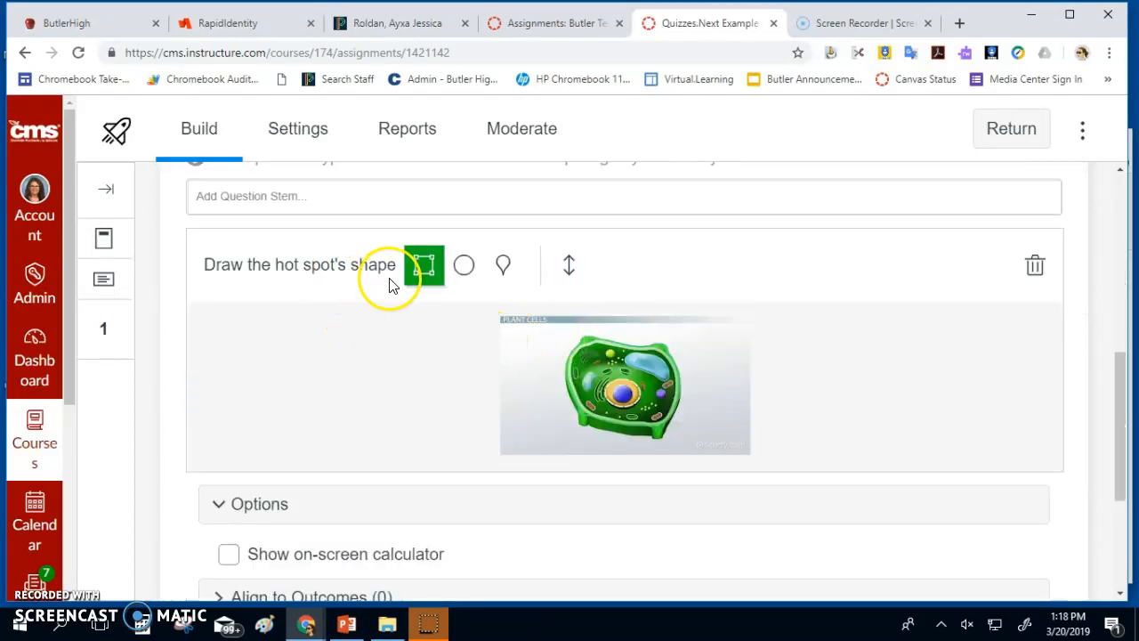
{"action": "scroll", "coordinate": [434, 272], "scroll_direction": "up", "scroll_amount": 2}
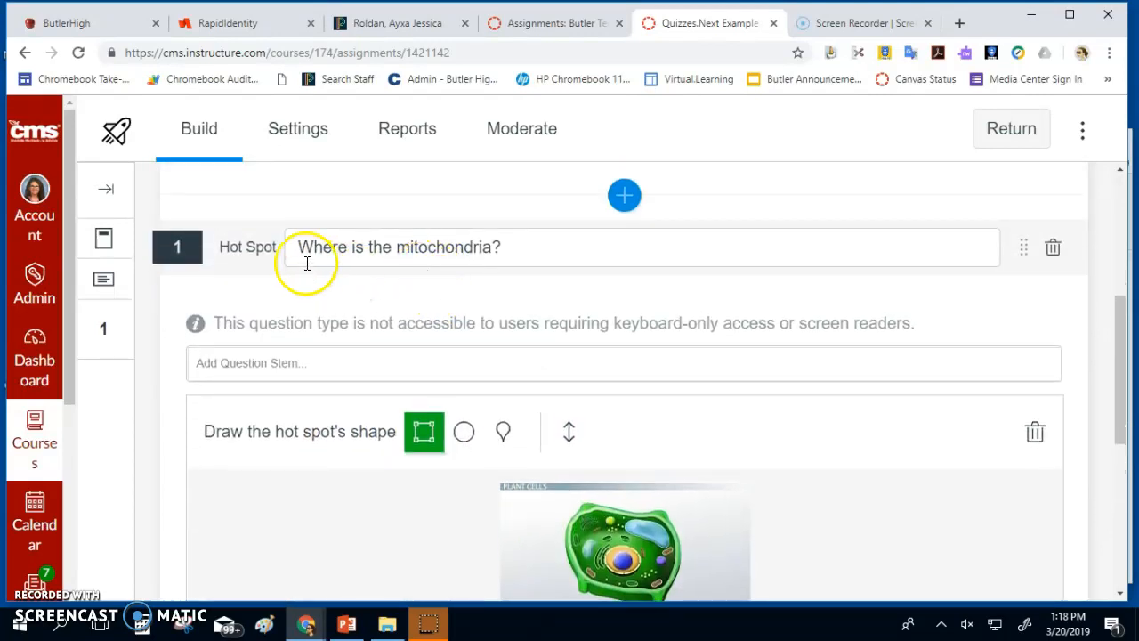
{"action": "left_click_drag", "start_coordinate": [506, 249], "coordinate": [280, 246]}
{"action": "key", "text": "ctrl+c"}
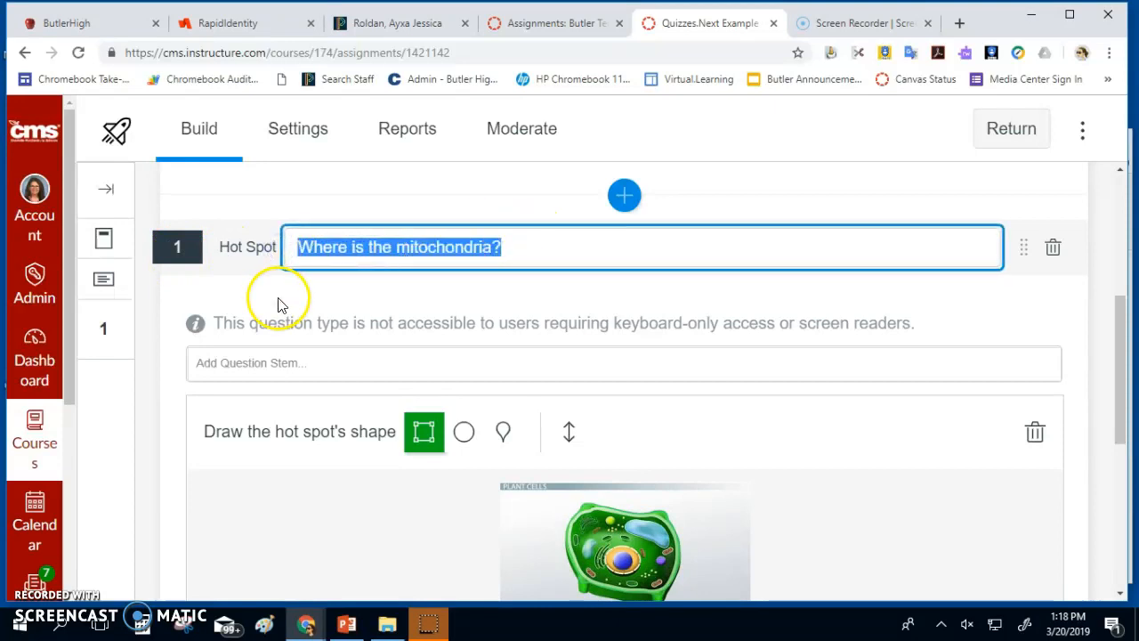
{"action": "left_click", "coordinate": [270, 367]}
{"action": "left_click", "coordinate": [287, 445]}
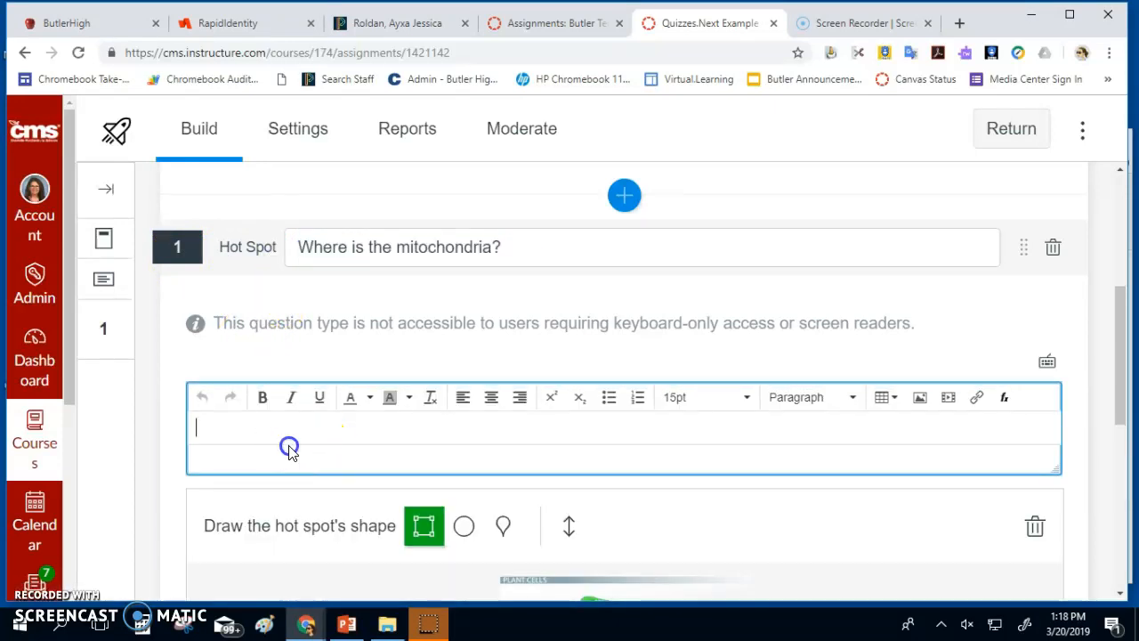
{"action": "left_click", "coordinate": [276, 425]}
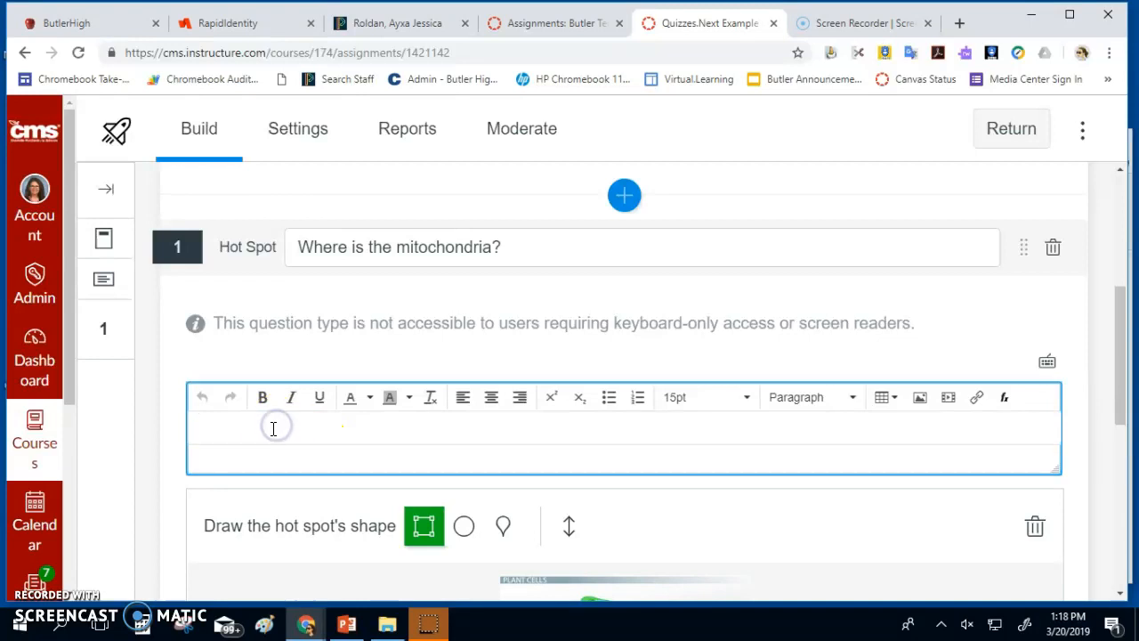
{"action": "key", "text": "ctrl+v"}
{"action": "scroll", "coordinate": [298, 407], "scroll_direction": "down", "scroll_amount": 2}
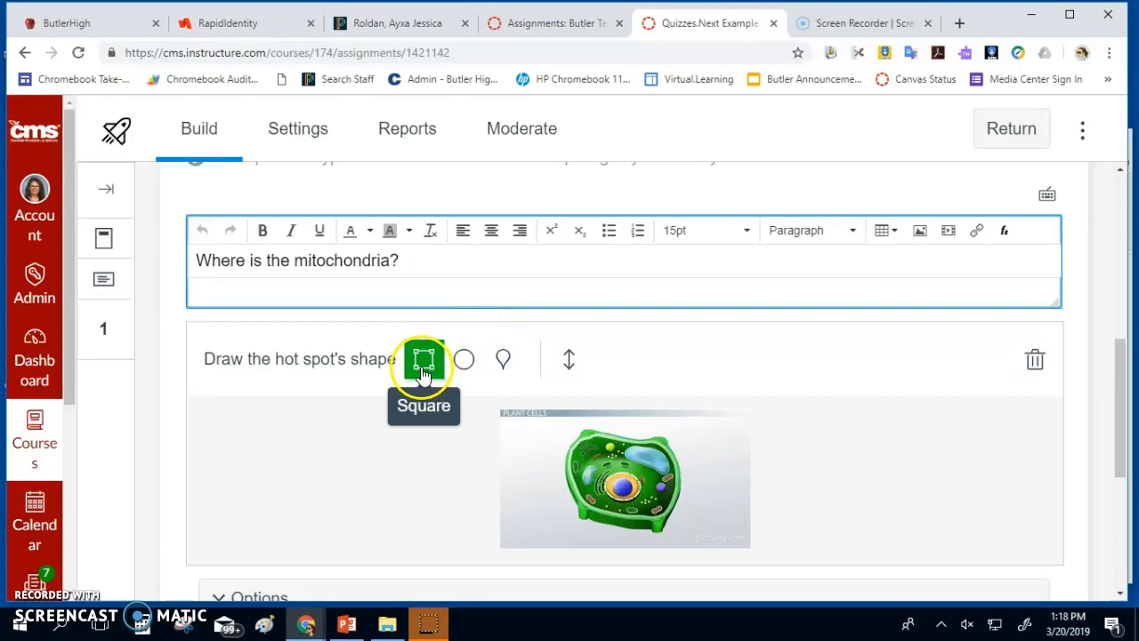
Draw a square hot spot over the left part of the plant cell image
{"action": "left_click", "coordinate": [579, 463]}
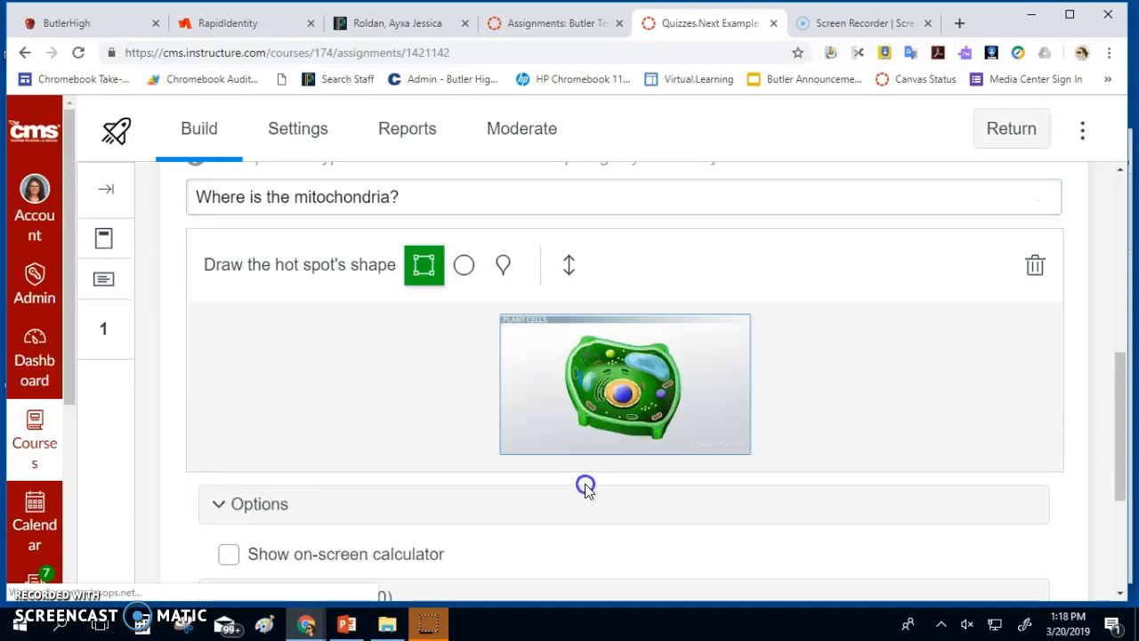
{"action": "left_click_drag", "start_coordinate": [591, 380], "coordinate": [603, 393]}
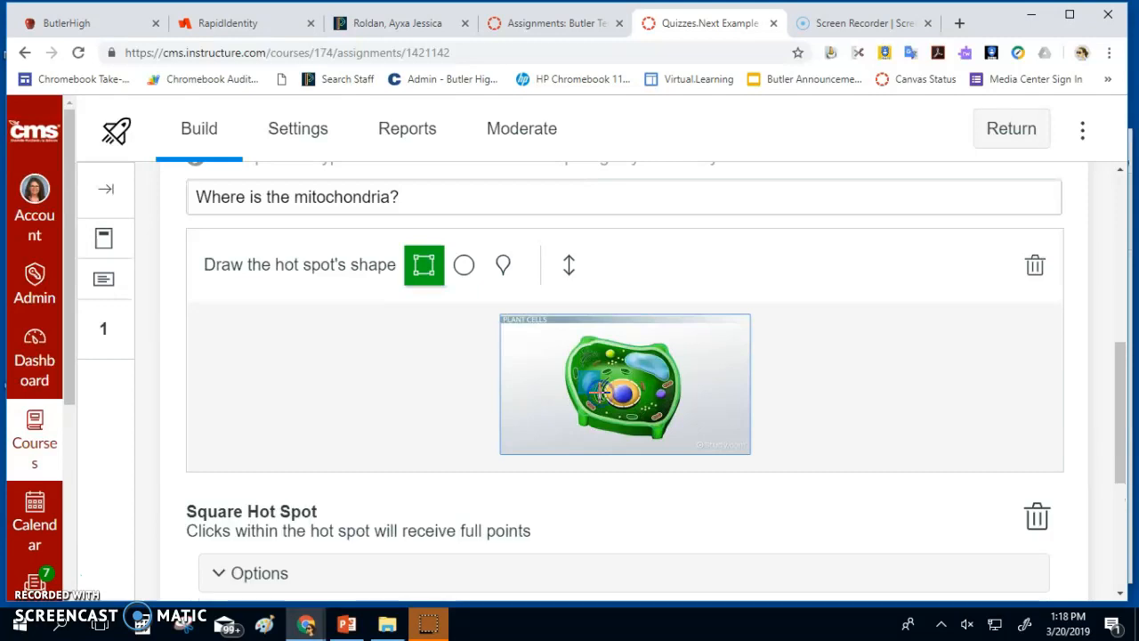
{"action": "left_click", "coordinate": [712, 389]}
{"action": "left_click", "coordinate": [606, 387]}
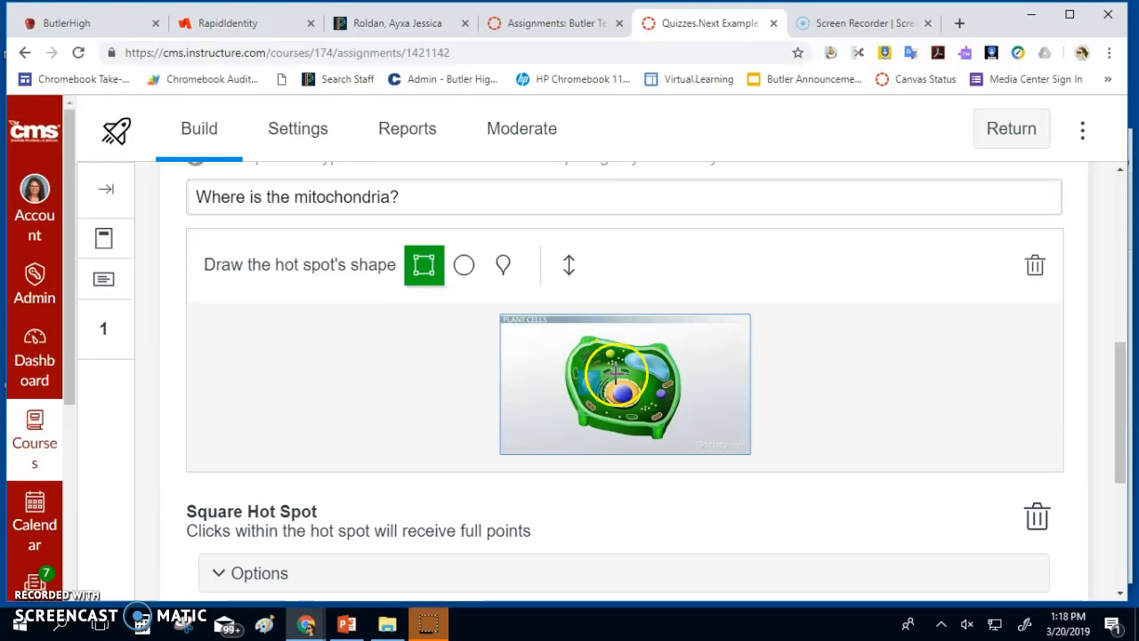
{"action": "scroll", "coordinate": [611, 419], "scroll_direction": "down", "scroll_amount": 2}
{"action": "scroll", "coordinate": [445, 429], "scroll_direction": "down", "scroll_amount": 1}
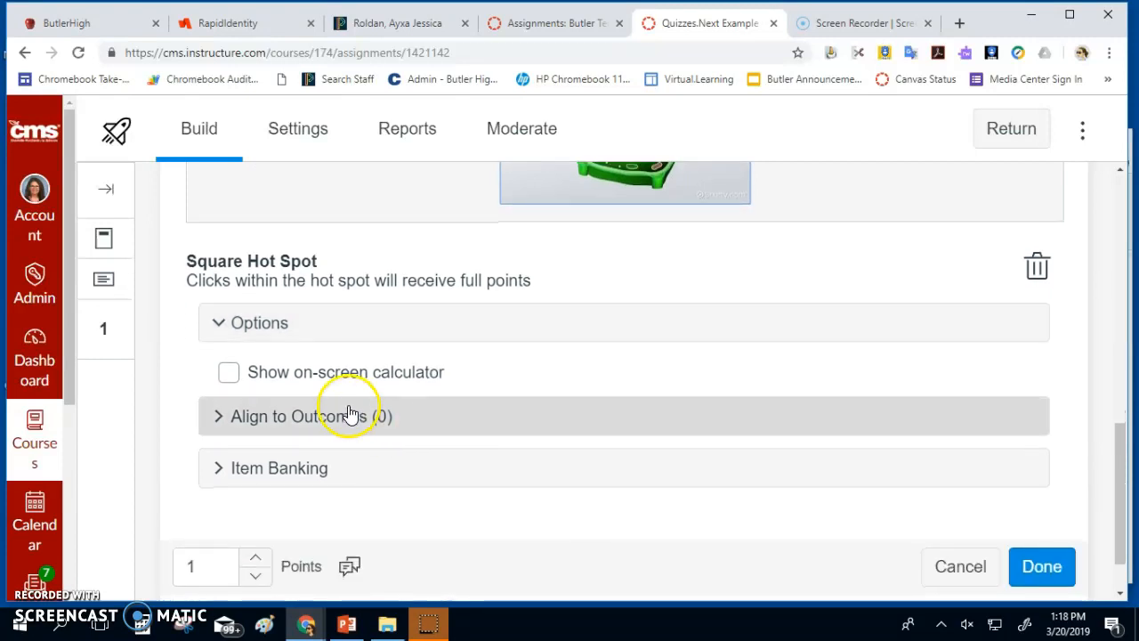
Turn the on-screen calculator on and then back off
{"action": "left_click", "coordinate": [227, 373]}
{"action": "scroll", "coordinate": [321, 463], "scroll_direction": "down", "scroll_amount": 2}
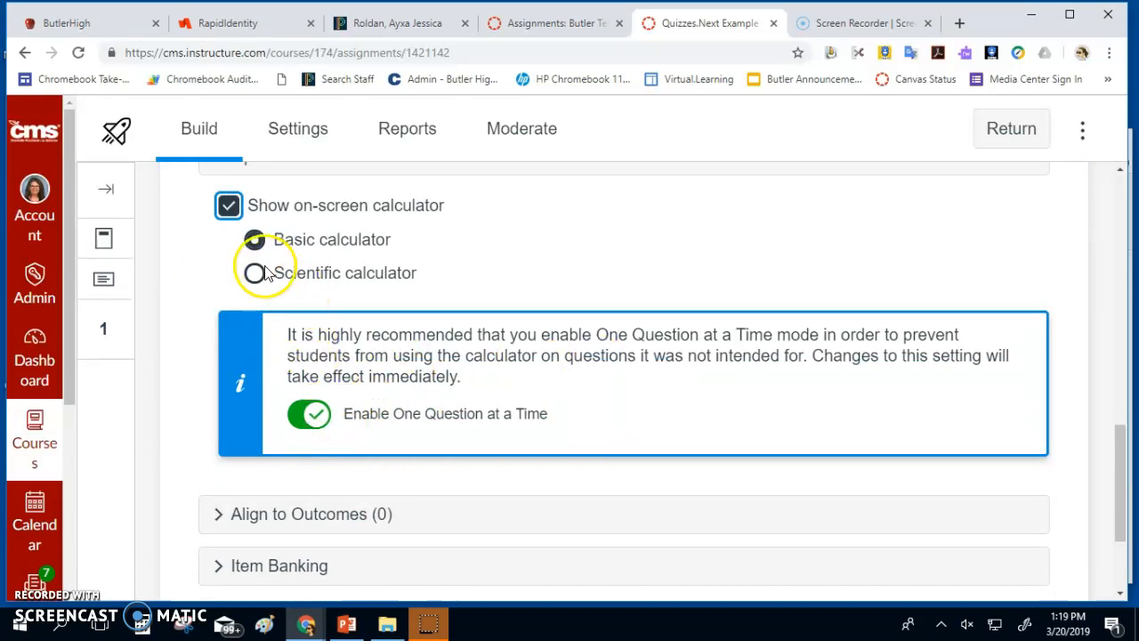
{"action": "left_click", "coordinate": [242, 203]}
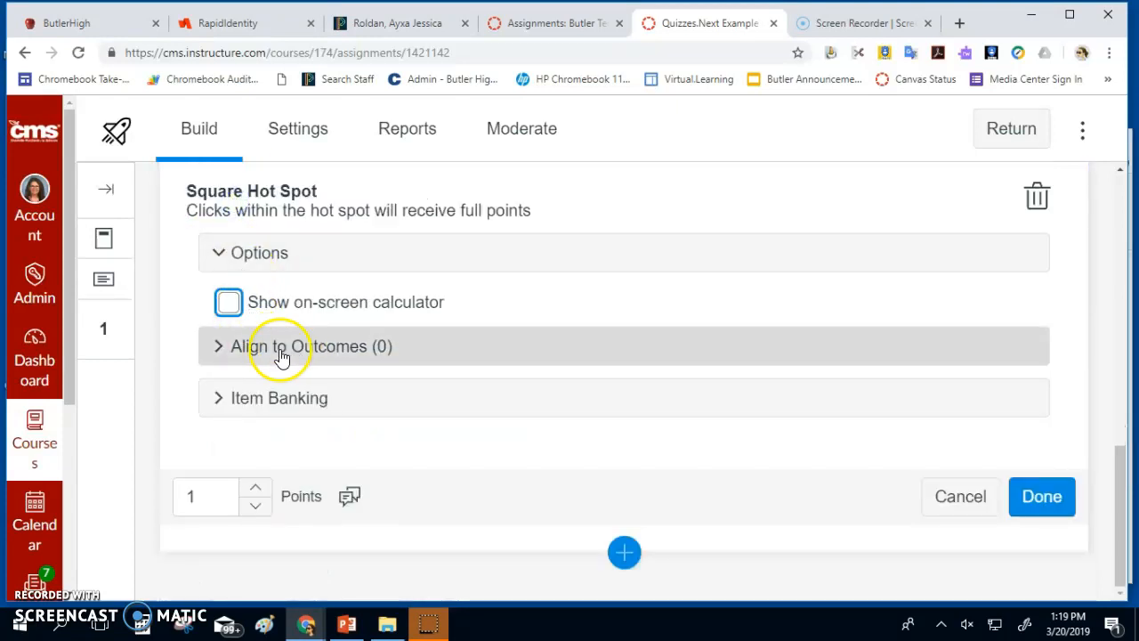
Expand and collapse Align to Outcomes and Item Banking, then save the 1-point question
{"action": "left_click", "coordinate": [214, 347]}
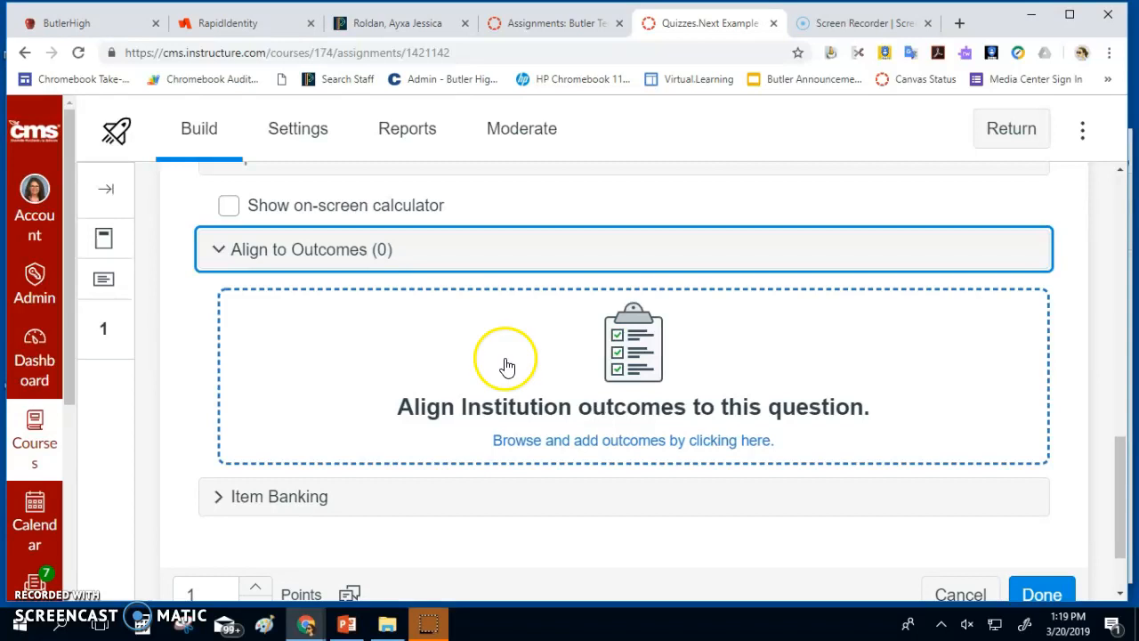
{"action": "left_click", "coordinate": [210, 497]}
{"action": "scroll", "coordinate": [258, 500], "scroll_direction": "down", "scroll_amount": 2}
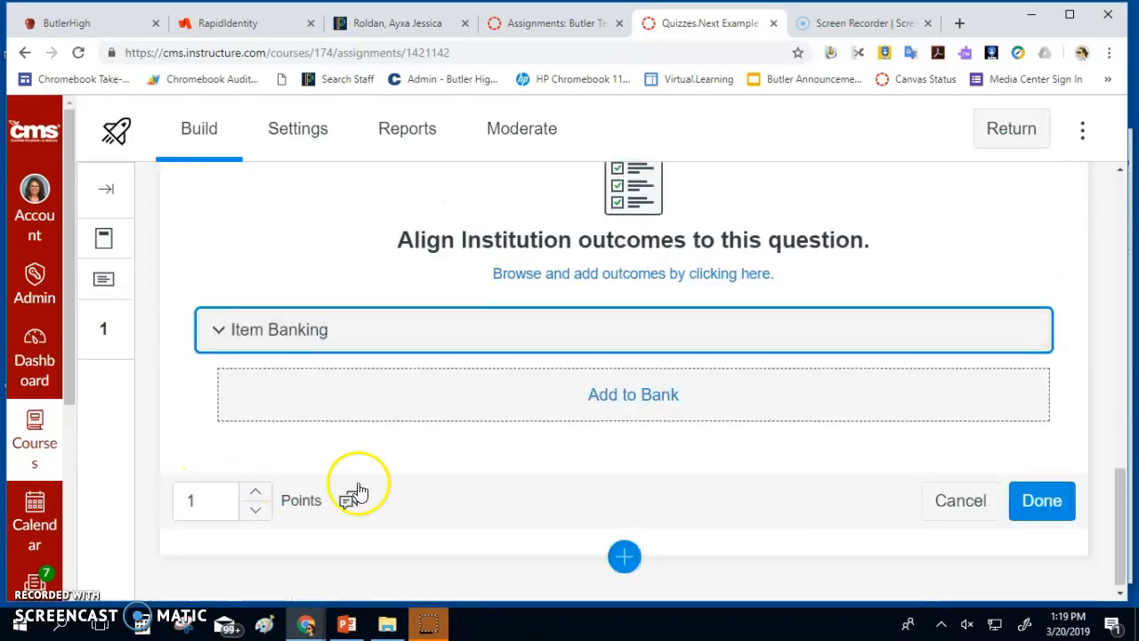
{"action": "left_click", "coordinate": [216, 344]}
{"action": "scroll", "coordinate": [219, 331], "scroll_direction": "up", "scroll_amount": 3}
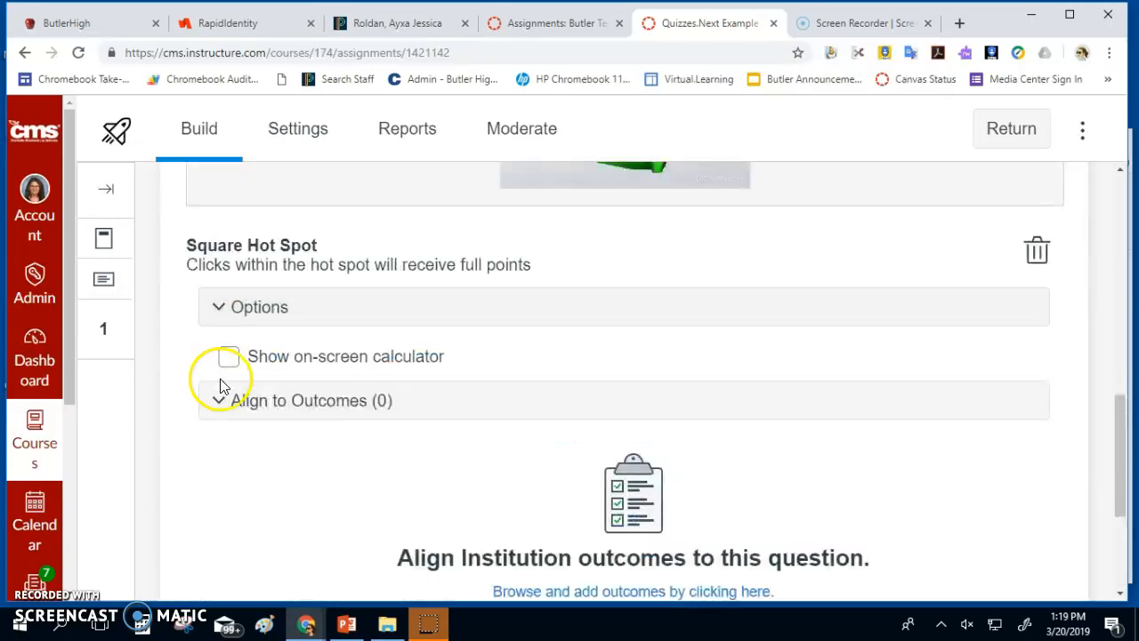
{"action": "left_click", "coordinate": [224, 401]}
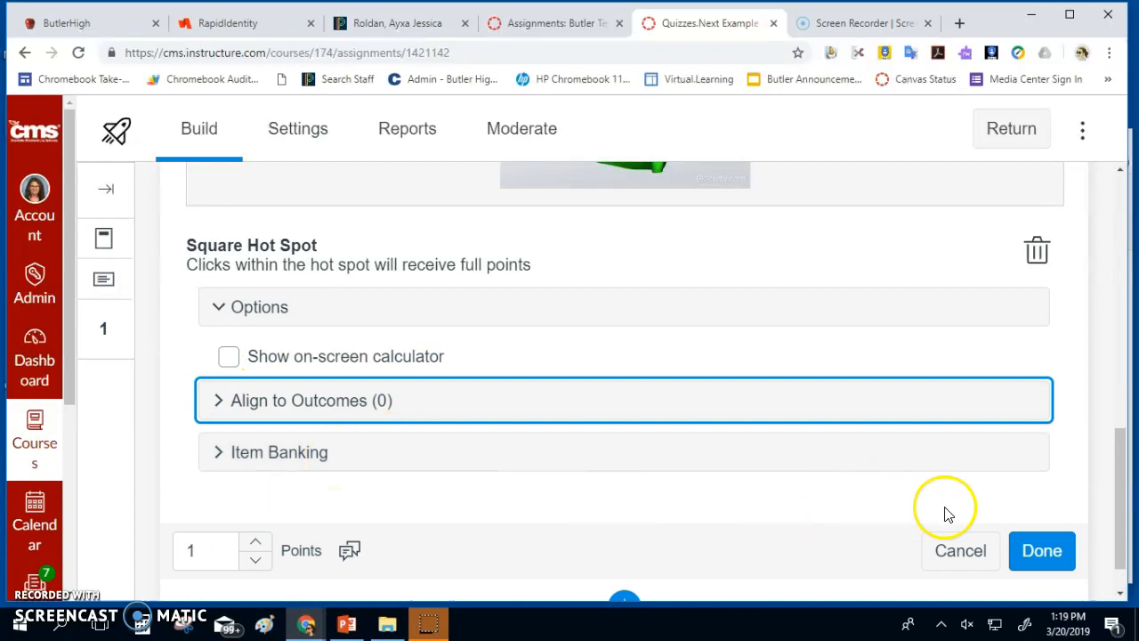
{"action": "scroll", "coordinate": [1094, 564], "scroll_direction": "down", "scroll_amount": 1}
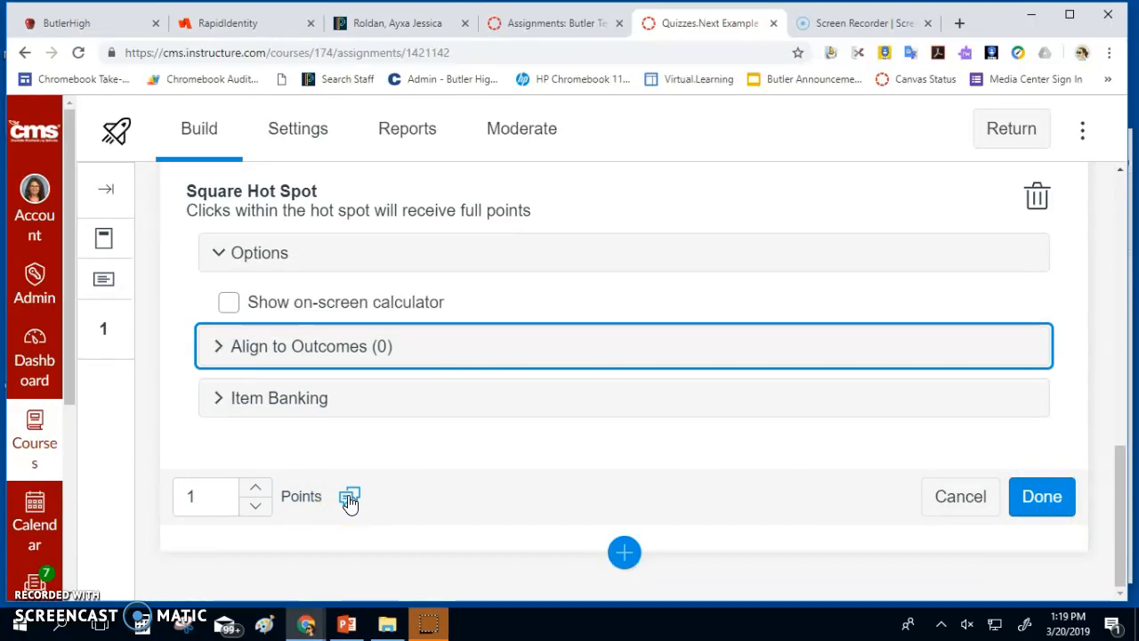
{"action": "left_click", "coordinate": [1050, 512]}
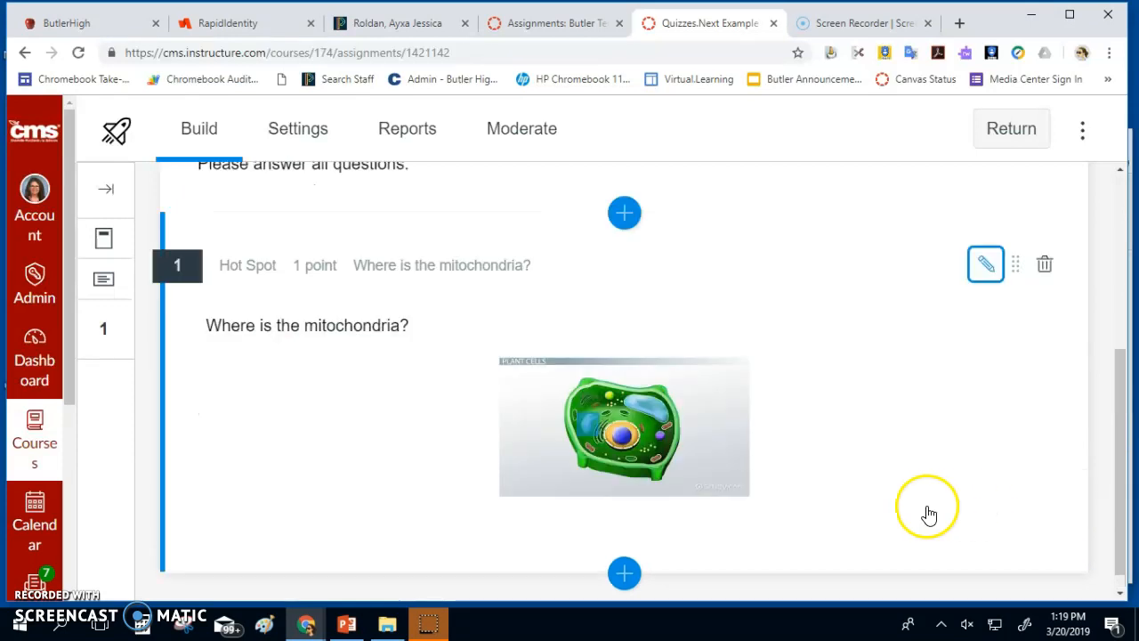
Add a Categorization question as question 2
{"action": "left_click", "coordinate": [628, 573]}
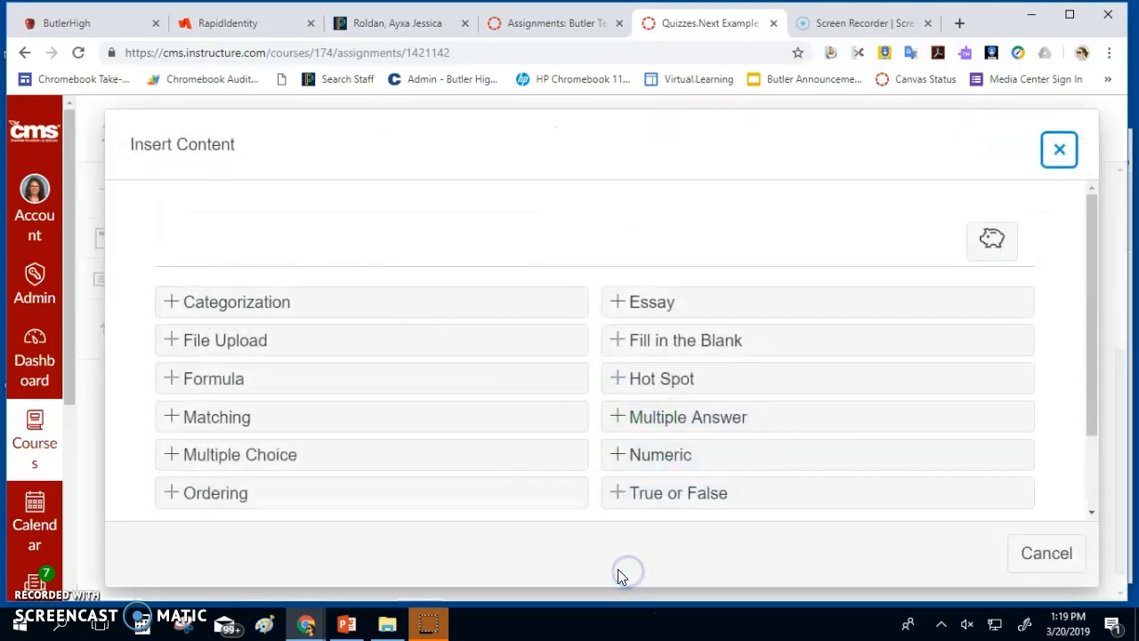
{"action": "left_click", "coordinate": [176, 303]}
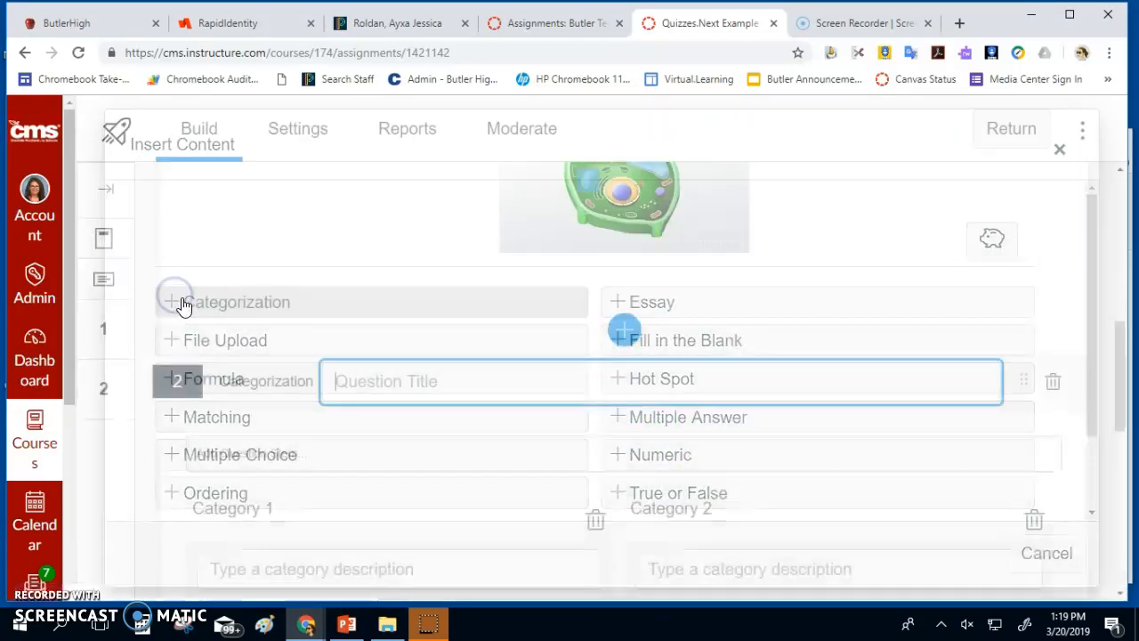
{"action": "left_click", "coordinate": [408, 388]}
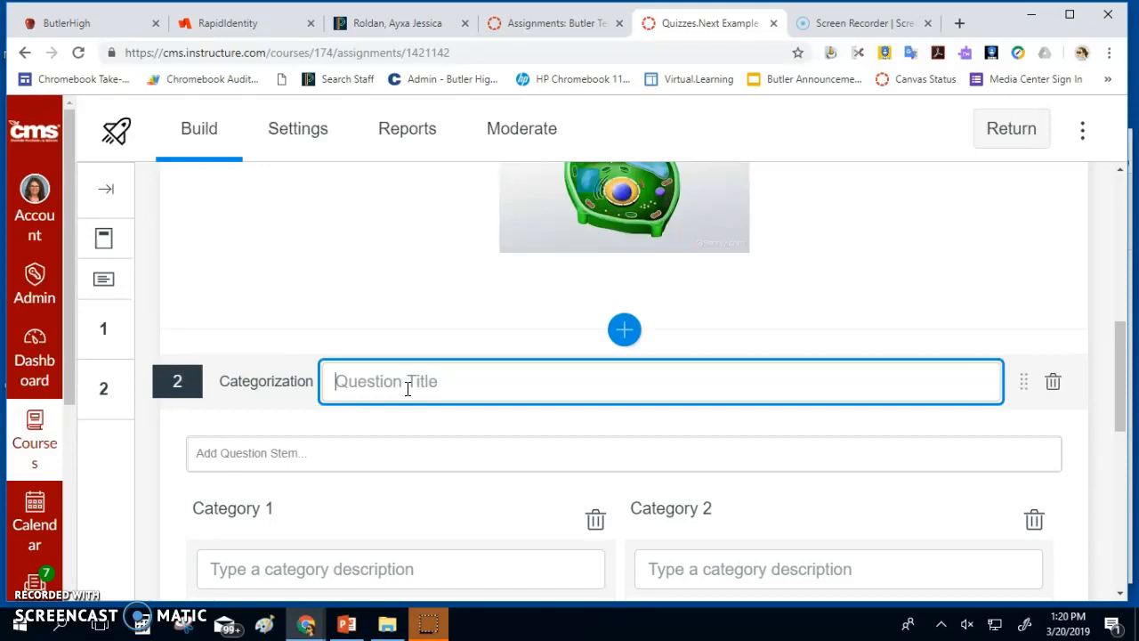
Title it 'What is the difference between Washington and Jefferson?' and paste that text as its stem
{"action": "type", "text": "What is the difference be"}
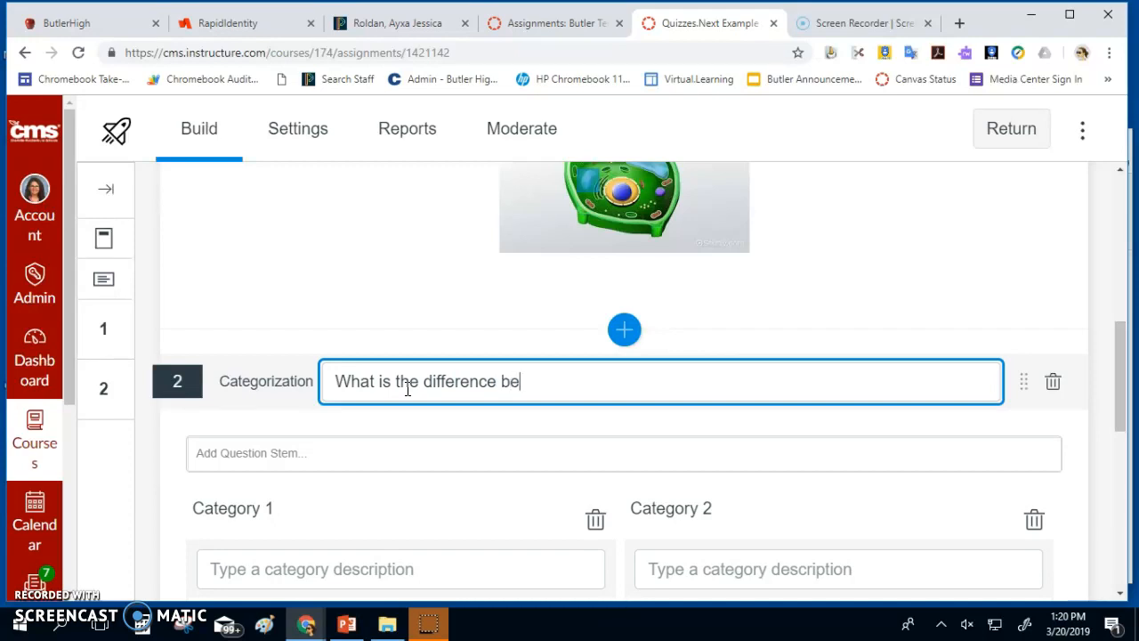
{"action": "type", "text": "ngton and Jefferson?"}
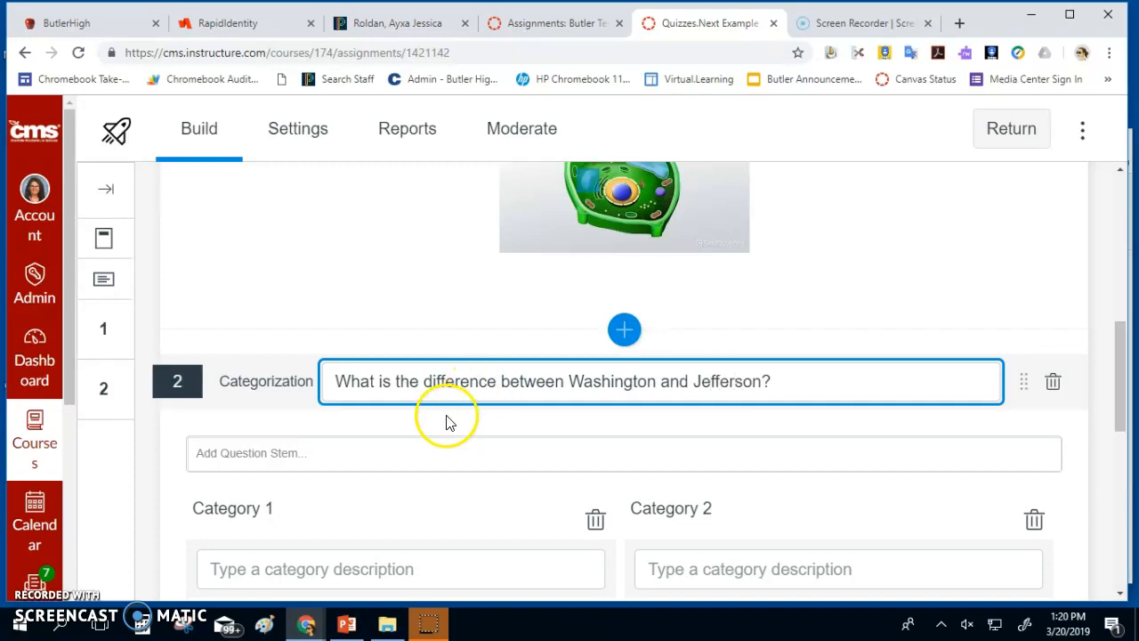
{"action": "left_click_drag", "start_coordinate": [788, 385], "coordinate": [248, 389]}
{"action": "key", "text": "ctrl+c"}
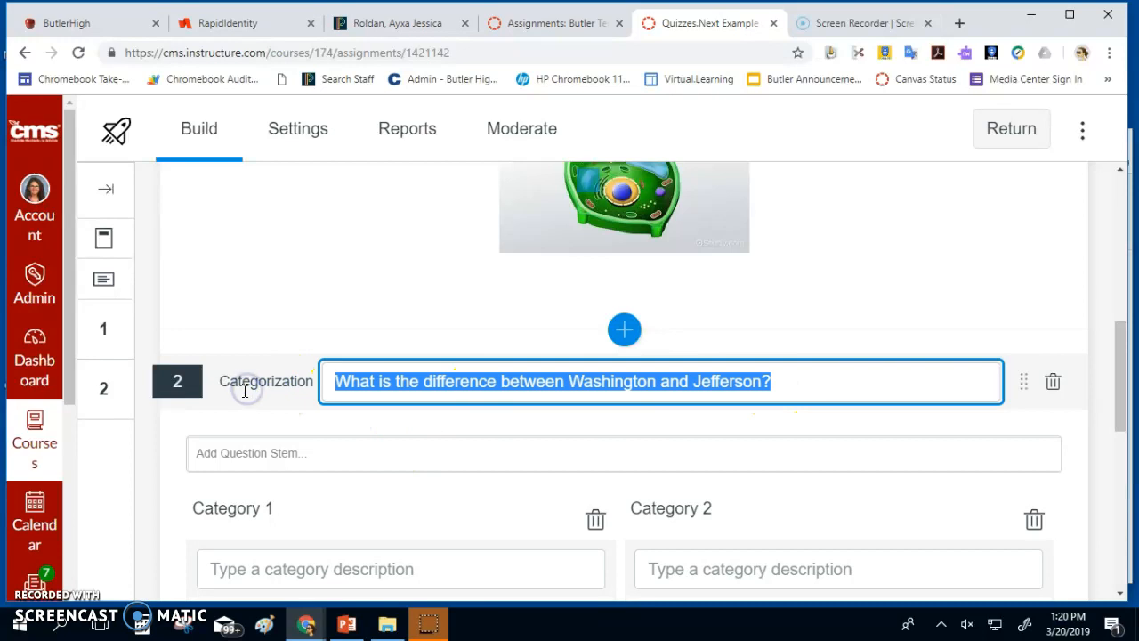
{"action": "left_click", "coordinate": [274, 463]}
{"action": "key", "text": "ctrl+v"}
{"action": "scroll", "coordinate": [288, 508], "scroll_direction": "down", "scroll_amount": 2}
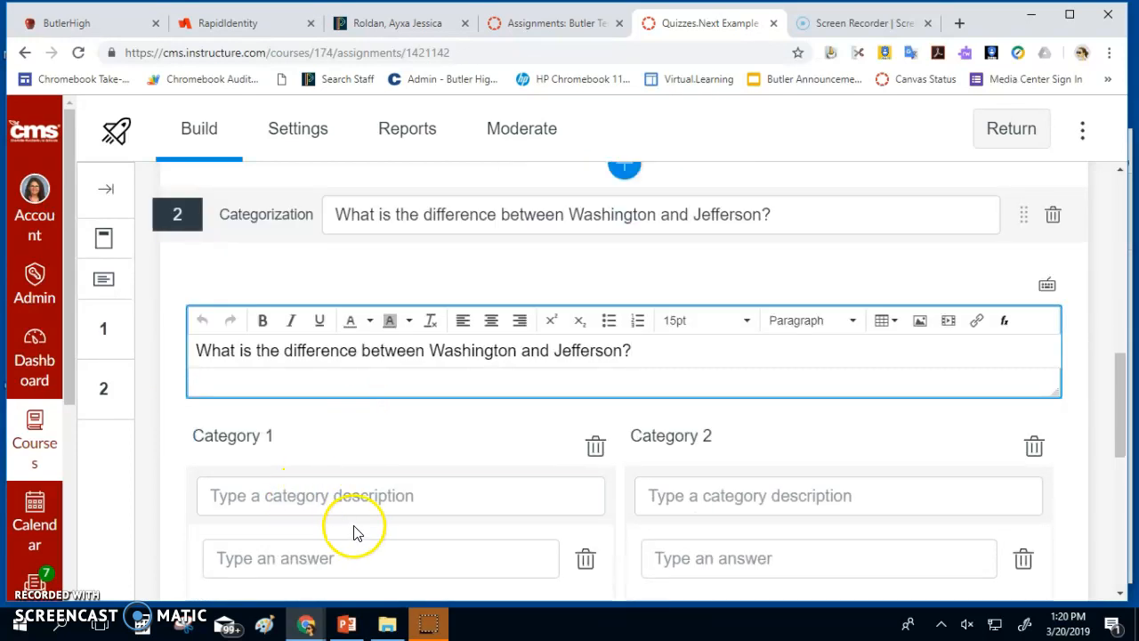
Name the two categories Washington and Jefferson
{"action": "left_click", "coordinate": [346, 442]}
{"action": "left_click", "coordinate": [299, 407]}
{"action": "type", "text": "Washington"}
{"action": "key", "text": "Tab"}
{"action": "left_click", "coordinate": [733, 400]}
{"action": "type", "text": "Jeffer"}
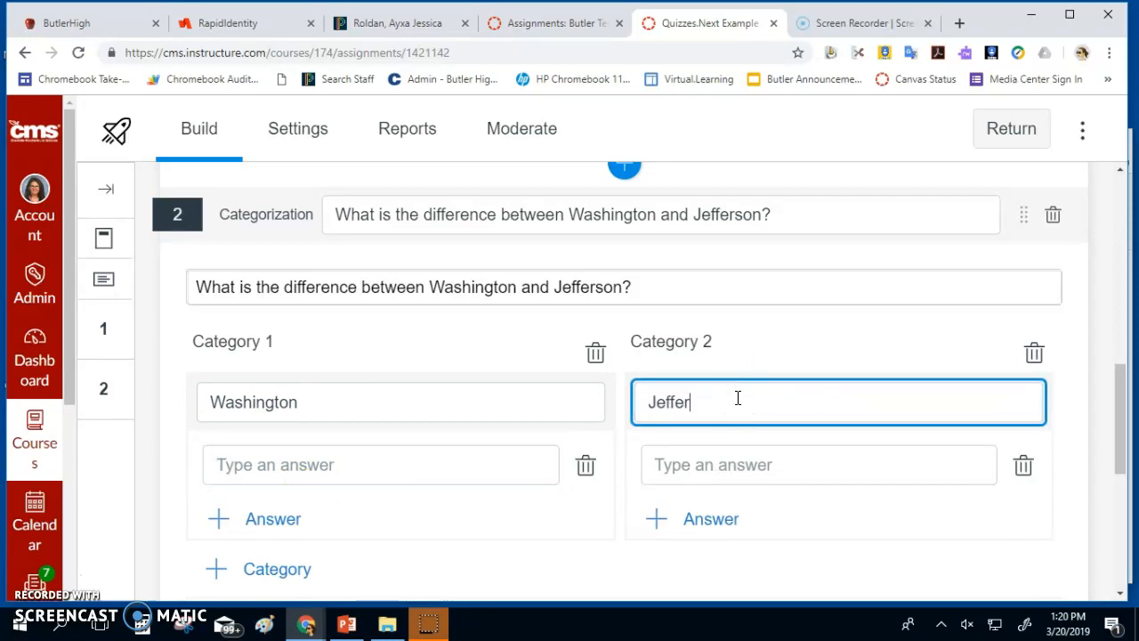
{"action": "type", "text": "son"}
Give Jefferson the answers 'smaller government', 'against national bank' and 'states rights'
{"action": "scroll", "coordinate": [737, 388], "scroll_direction": "down", "scroll_amount": 2}
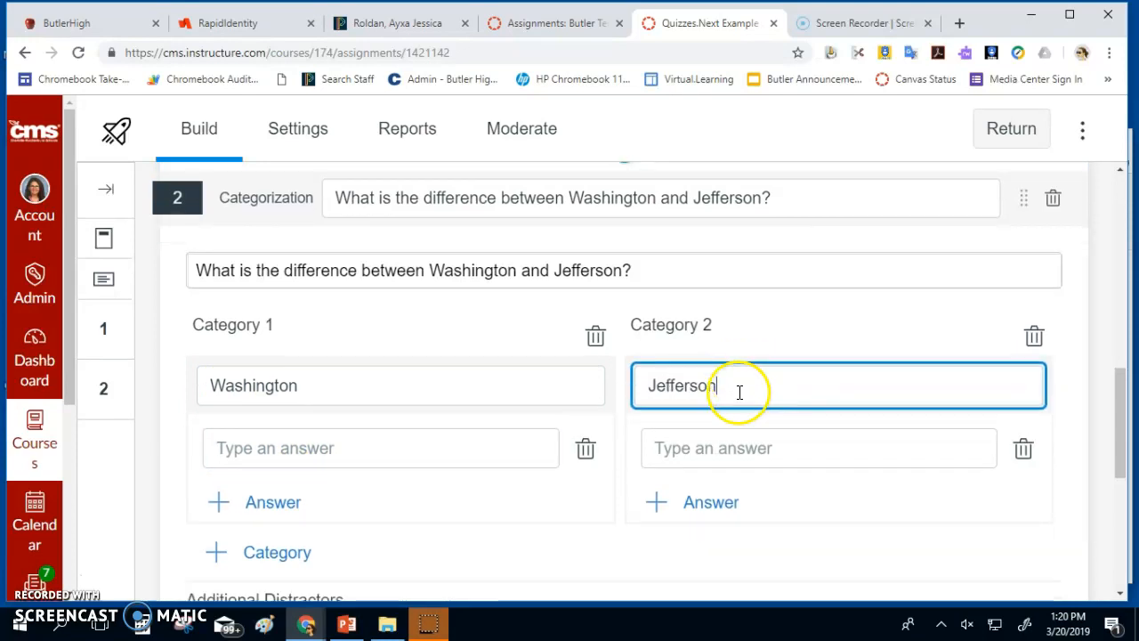
{"action": "left_click", "coordinate": [673, 301]}
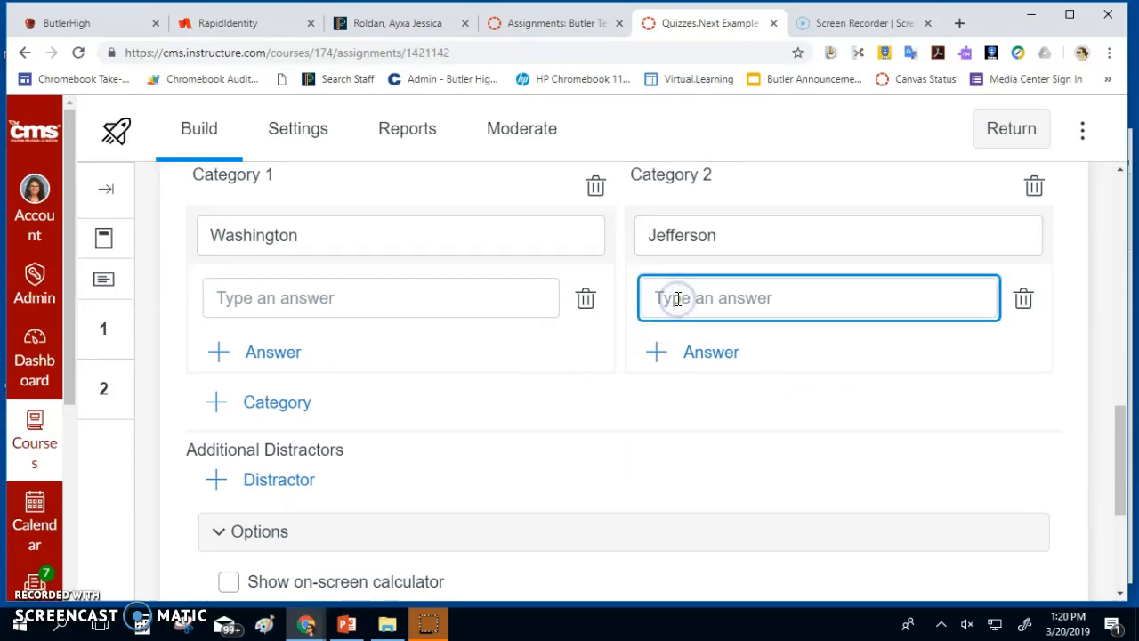
{"action": "type", "text": "smaller govern"}
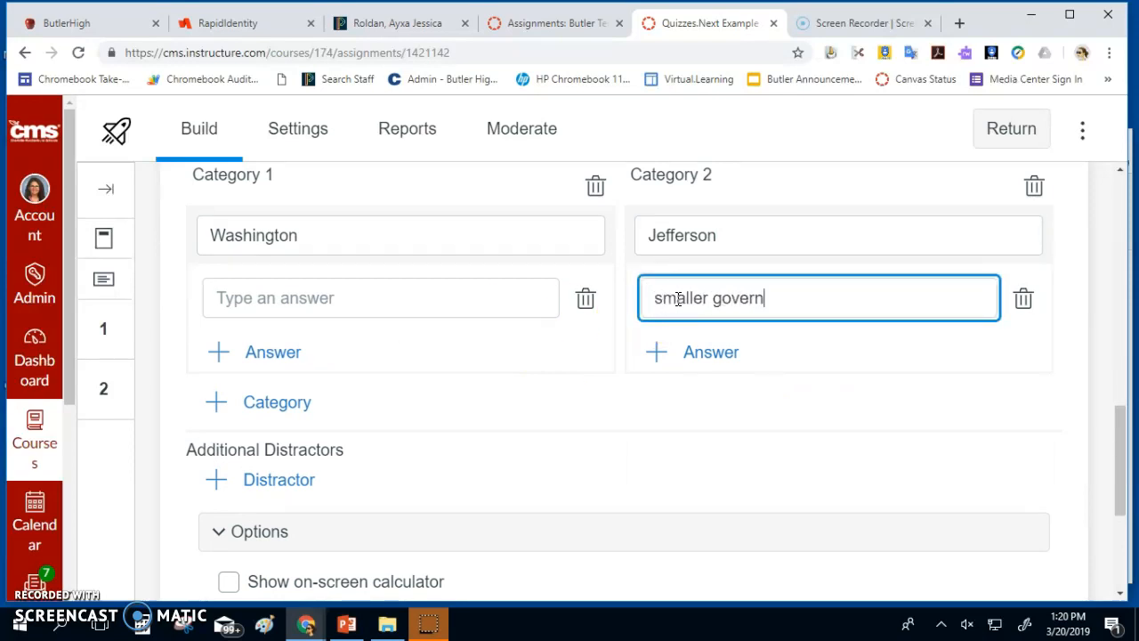
{"action": "type", "text": "ment"}
{"action": "left_click", "coordinate": [739, 359]}
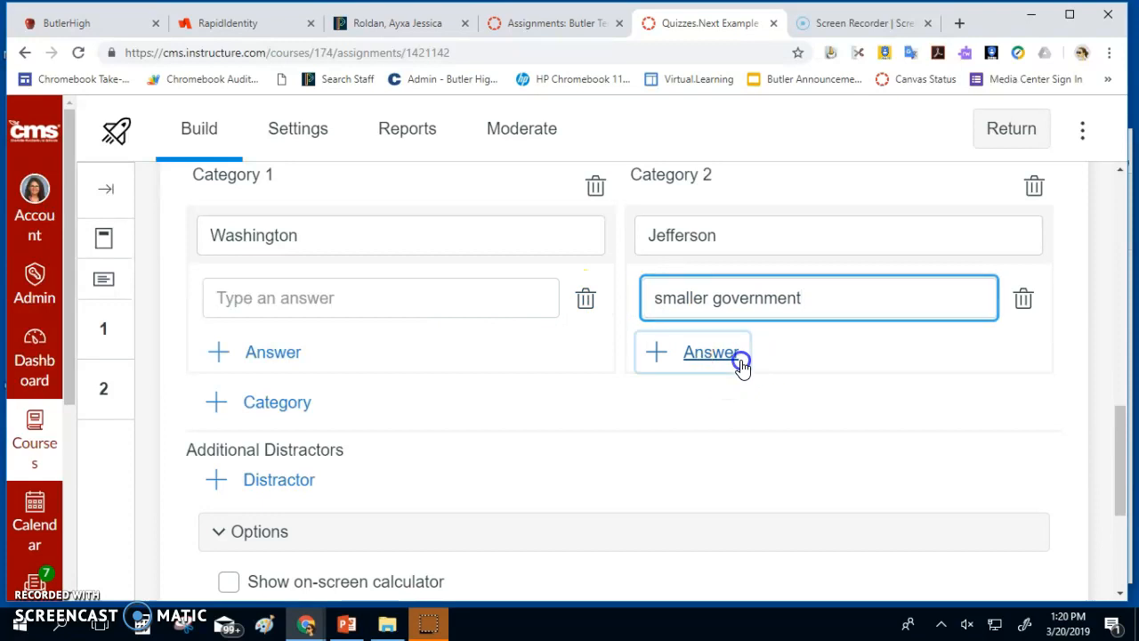
{"action": "type", "text": "a"}
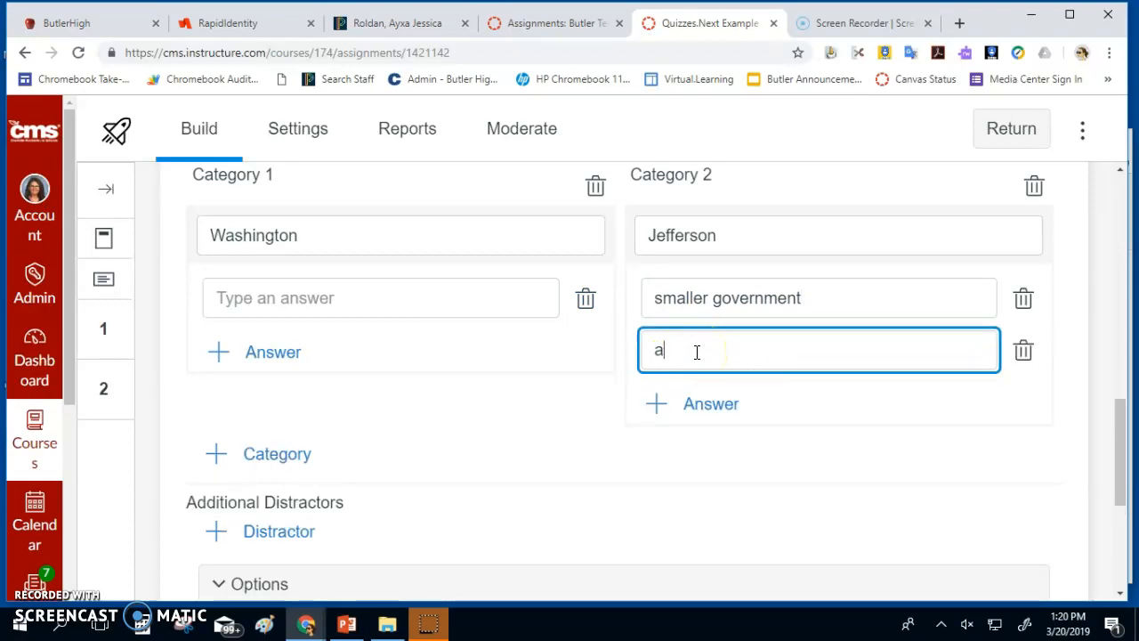
{"action": "type", "text": "gainst national bank"}
{"action": "left_click", "coordinate": [718, 407]}
{"action": "type", "text": "states rights"}
Give Washington 'strong federal government' plus a second answer starting 'po', then add a distractor
{"action": "left_click", "coordinate": [294, 297]}
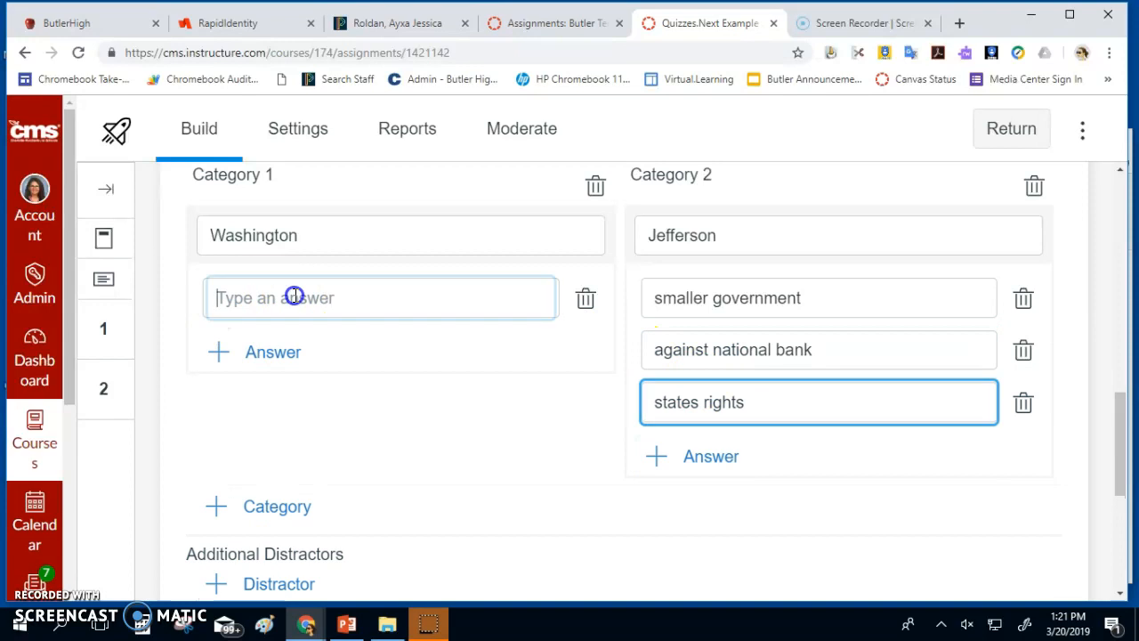
{"action": "type", "text": "f"}
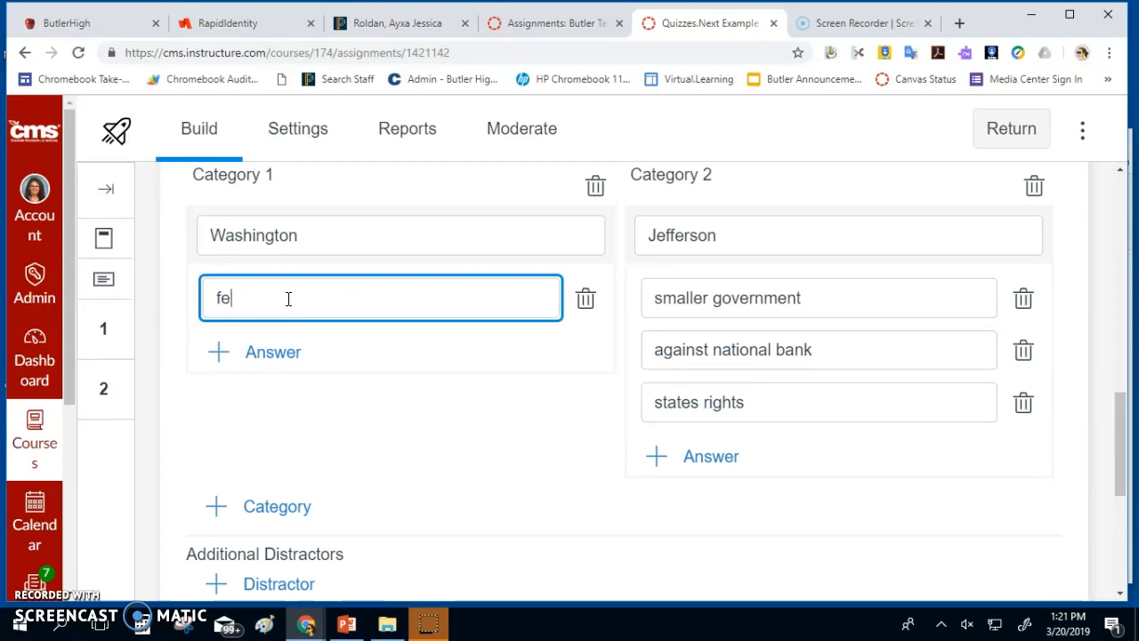
{"action": "key", "text": "BackSpace"}
{"action": "type", "text": "strong federal government"}
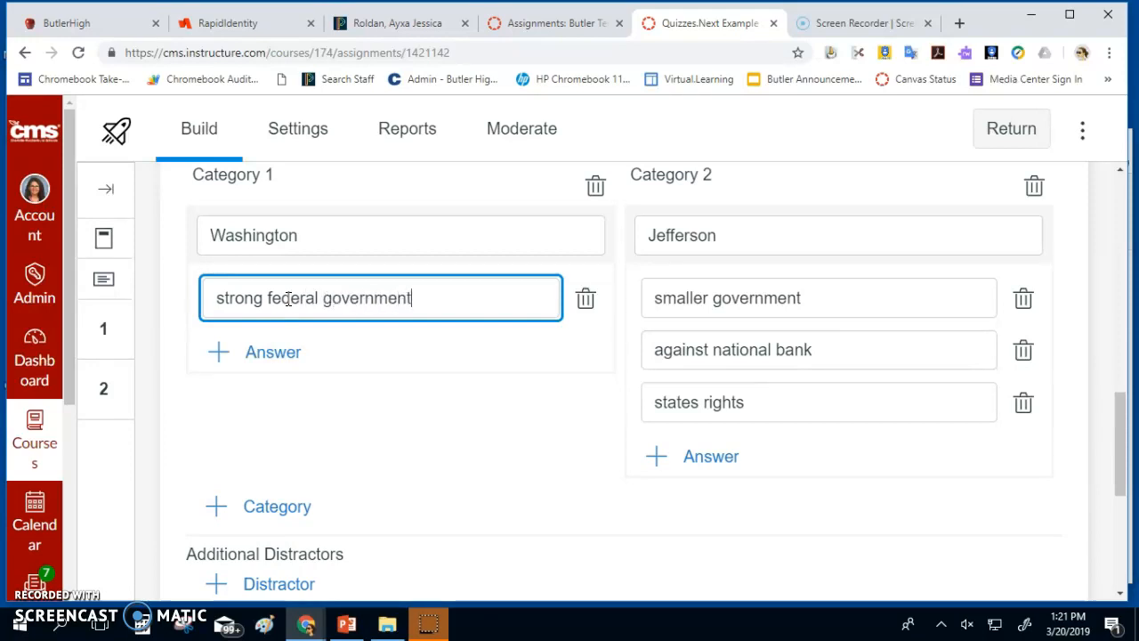
{"action": "left_click", "coordinate": [262, 353]}
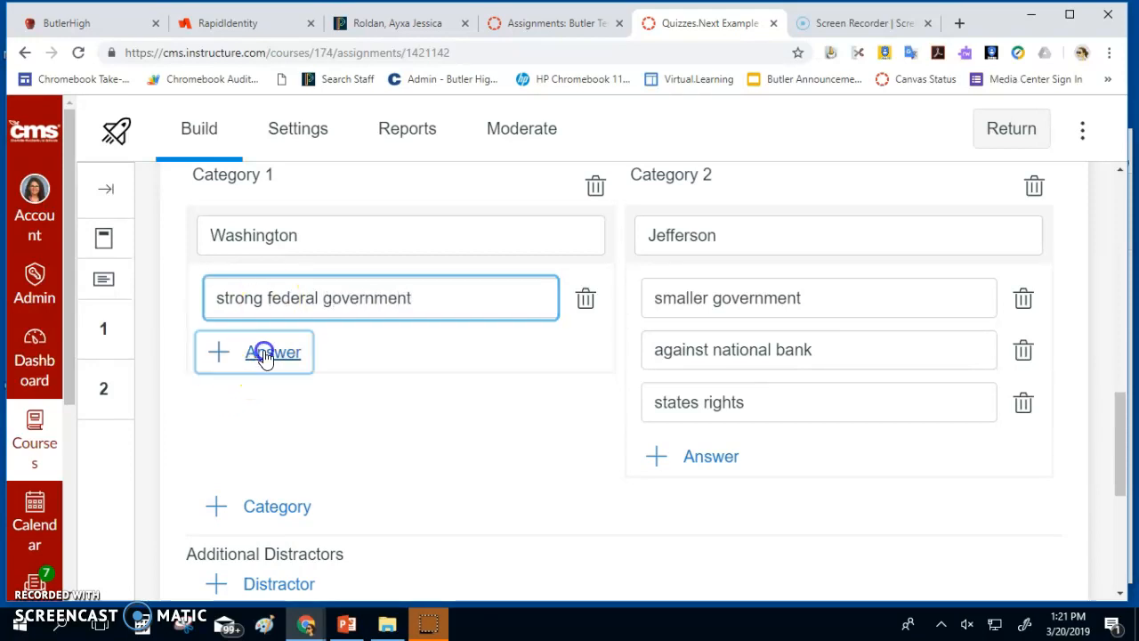
{"action": "type", "text": "post office"}
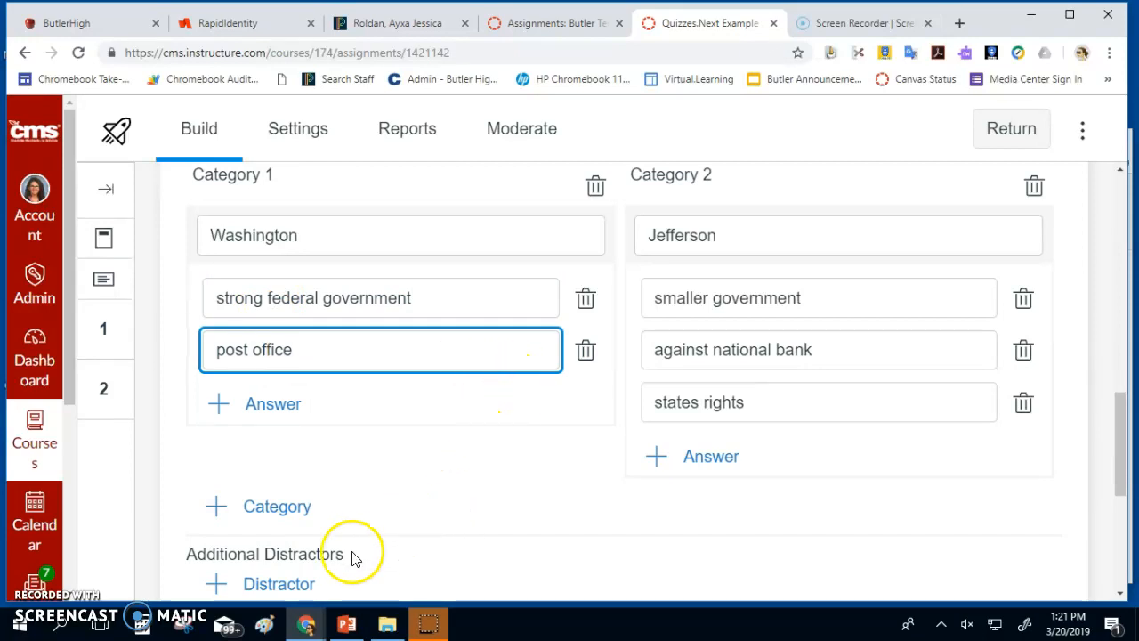
{"action": "scroll", "coordinate": [351, 534], "scroll_direction": "down", "scroll_amount": 3}
{"action": "left_click", "coordinate": [300, 332]}
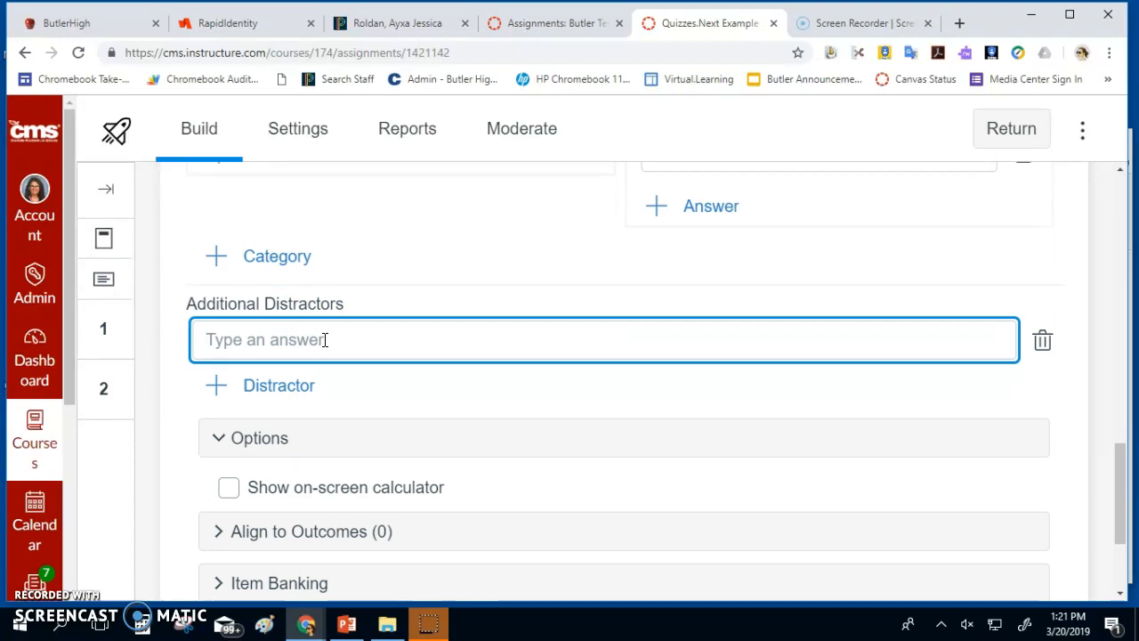
Enter 'US Constitution' as the distractor, raise the points to 2, and save the question
{"action": "type", "text": "US Con"}
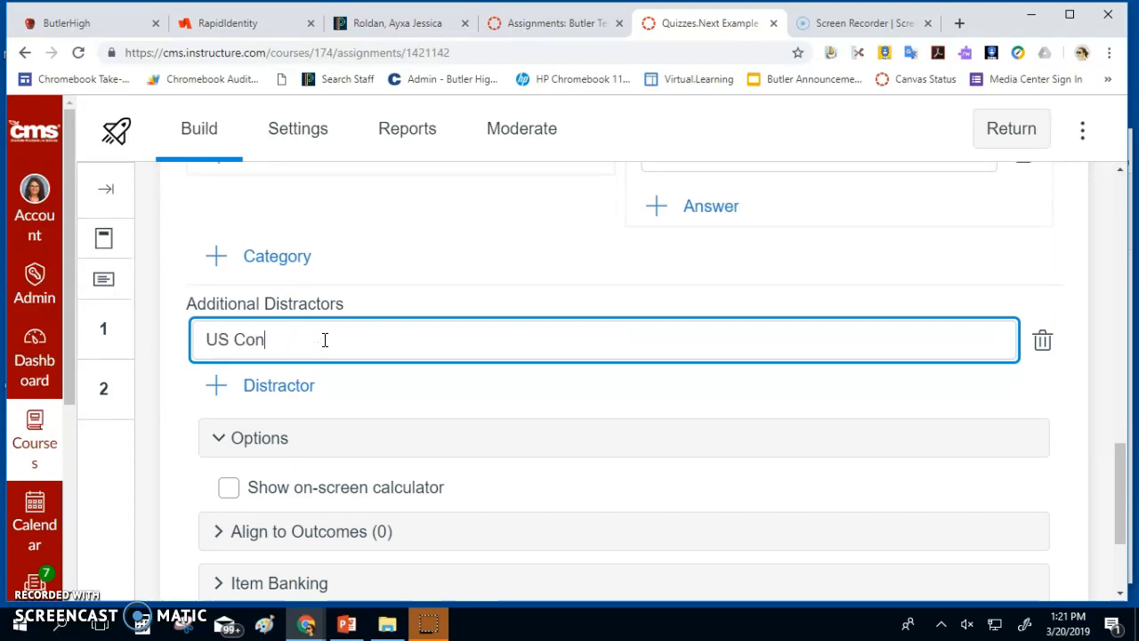
{"action": "type", "text": "stitution"}
{"action": "scroll", "coordinate": [356, 356], "scroll_direction": "down", "scroll_amount": 2}
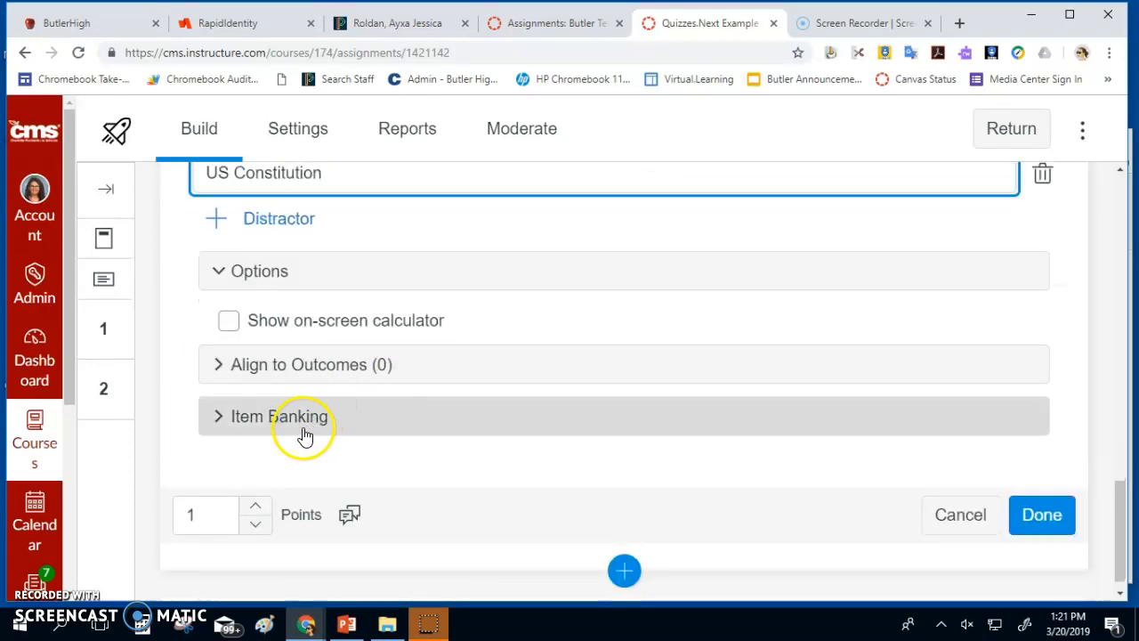
{"action": "left_click", "coordinate": [258, 507]}
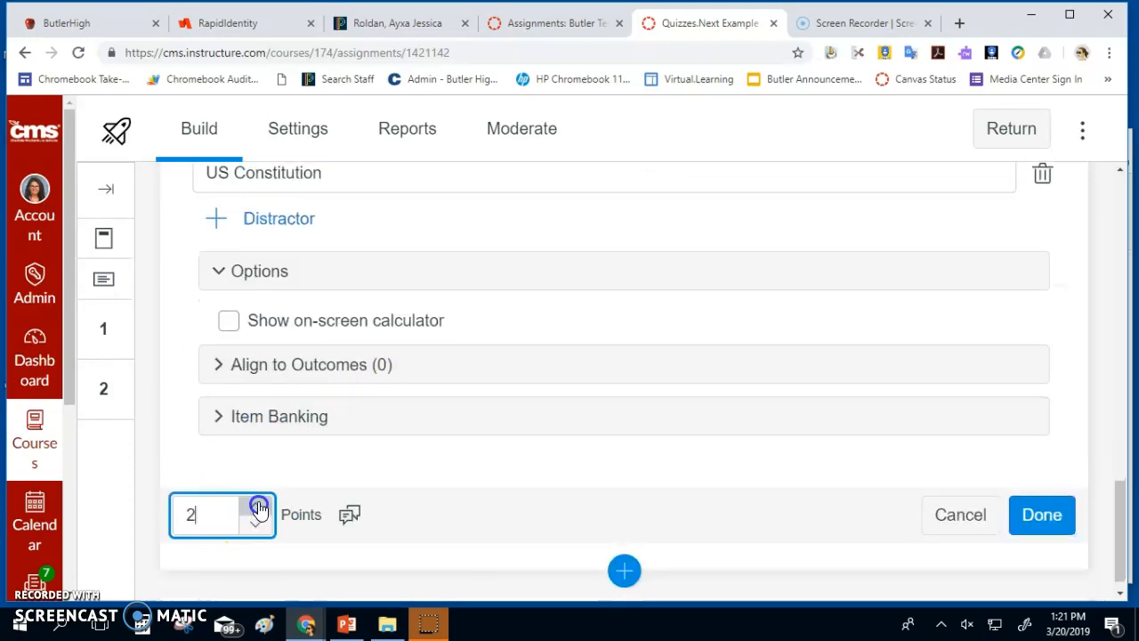
{"action": "scroll", "coordinate": [258, 507], "scroll_direction": "up", "scroll_amount": 5}
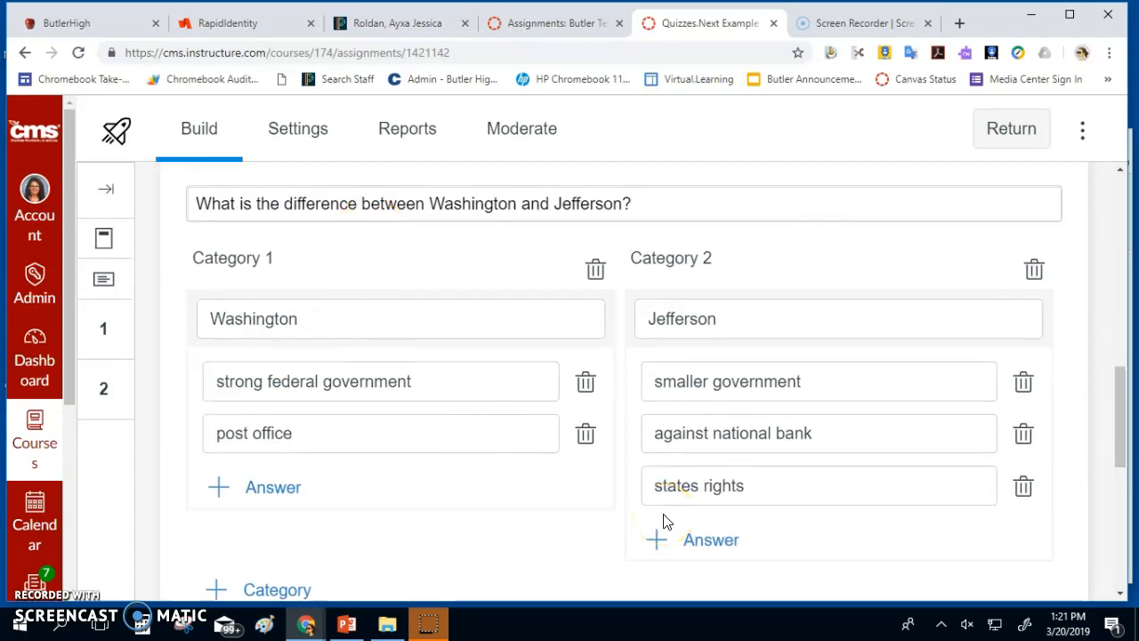
{"action": "scroll", "coordinate": [623, 478], "scroll_direction": "down", "scroll_amount": 5}
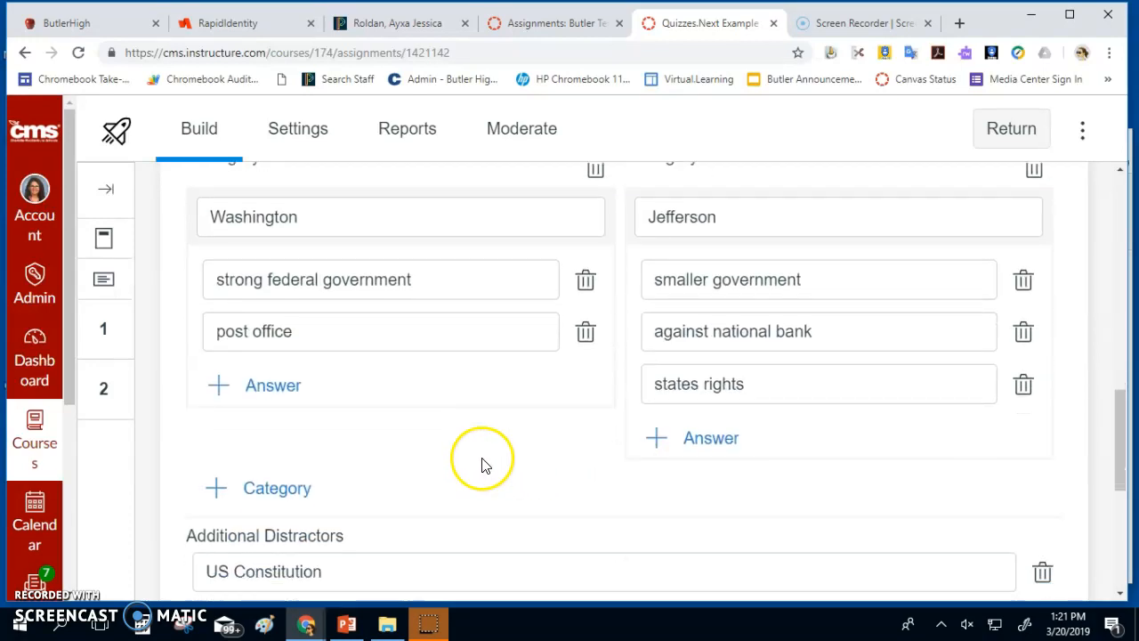
{"action": "scroll", "coordinate": [623, 427], "scroll_direction": "up", "scroll_amount": 5}
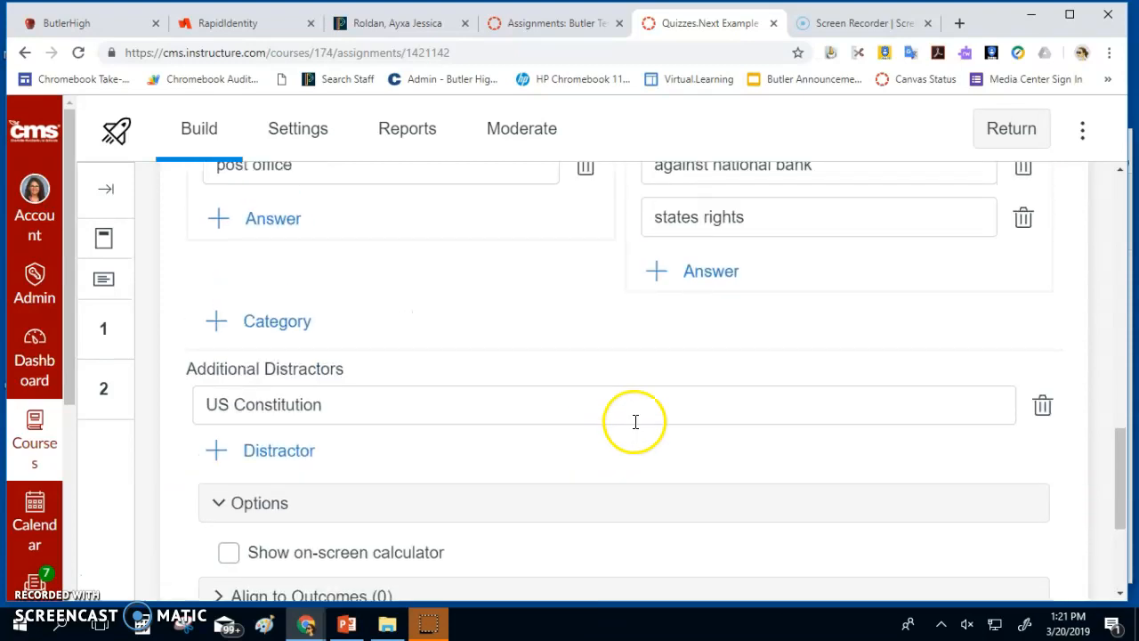
{"action": "scroll", "coordinate": [773, 516], "scroll_direction": "down", "scroll_amount": 5}
{"action": "left_click", "coordinate": [1056, 499]}
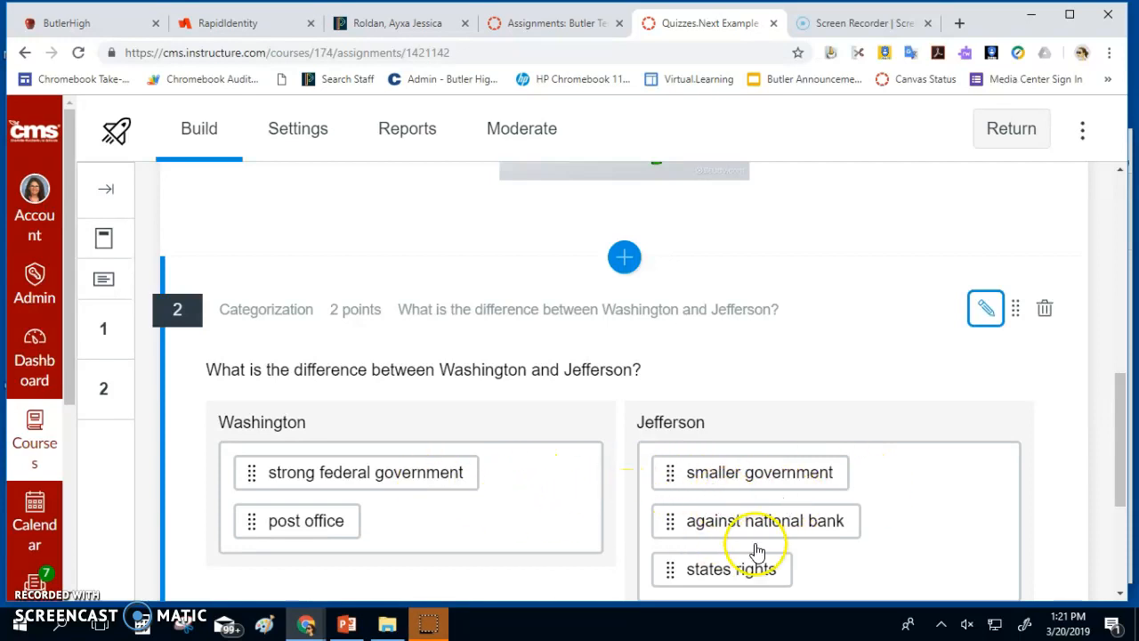
Insert a new Ordering question below question 2
{"action": "scroll", "coordinate": [656, 465], "scroll_direction": "down", "scroll_amount": 2}
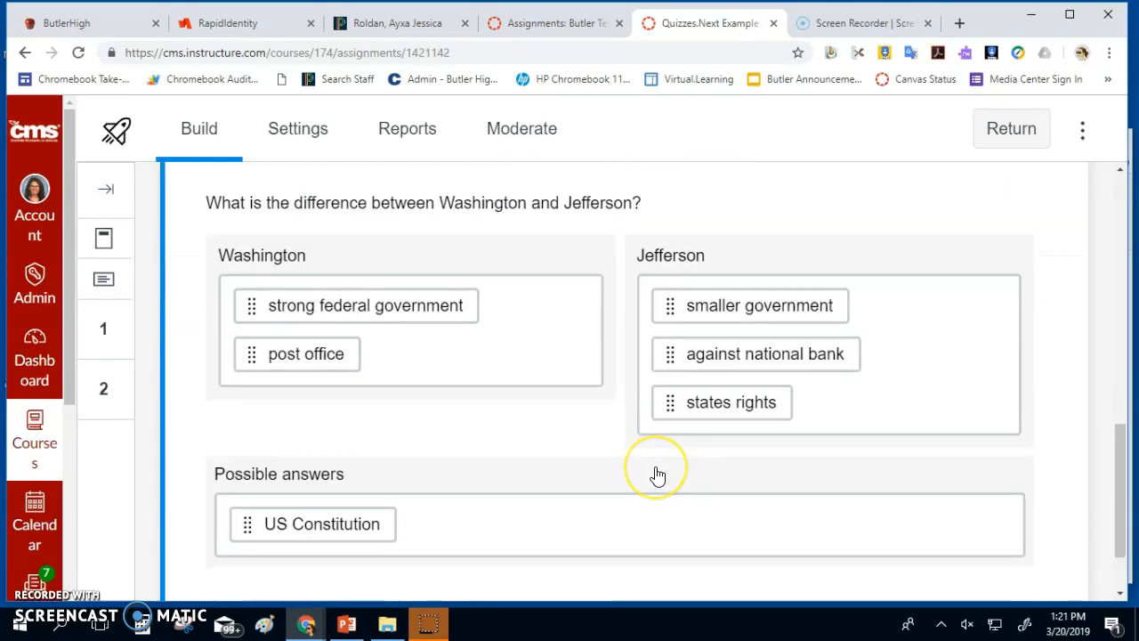
{"action": "scroll", "coordinate": [657, 476], "scroll_direction": "down", "scroll_amount": 1}
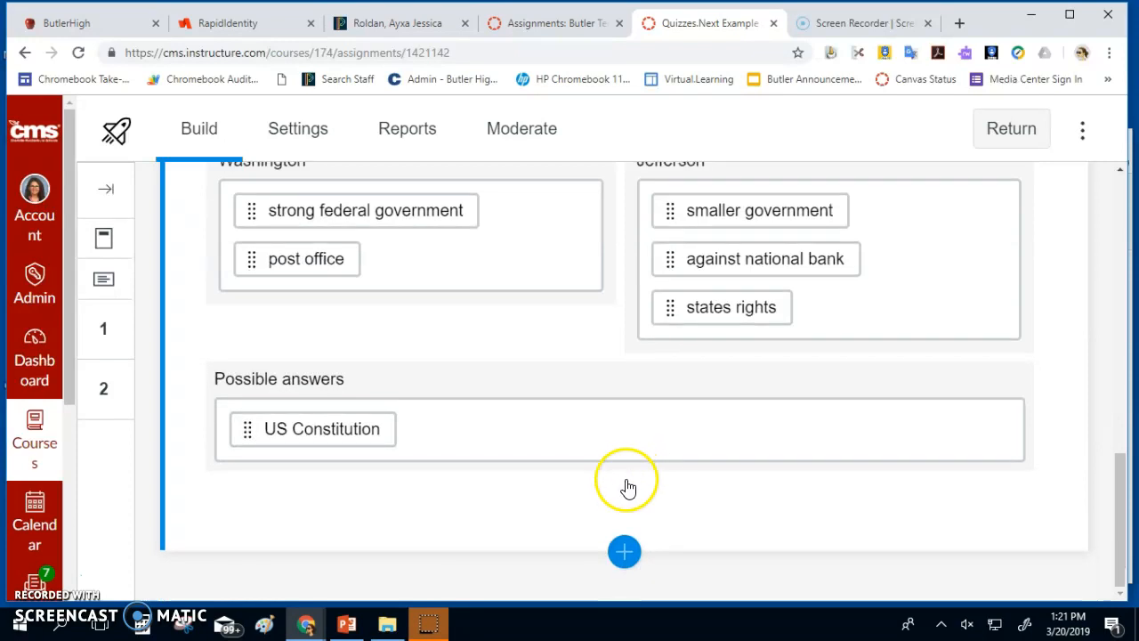
{"action": "left_click", "coordinate": [623, 552]}
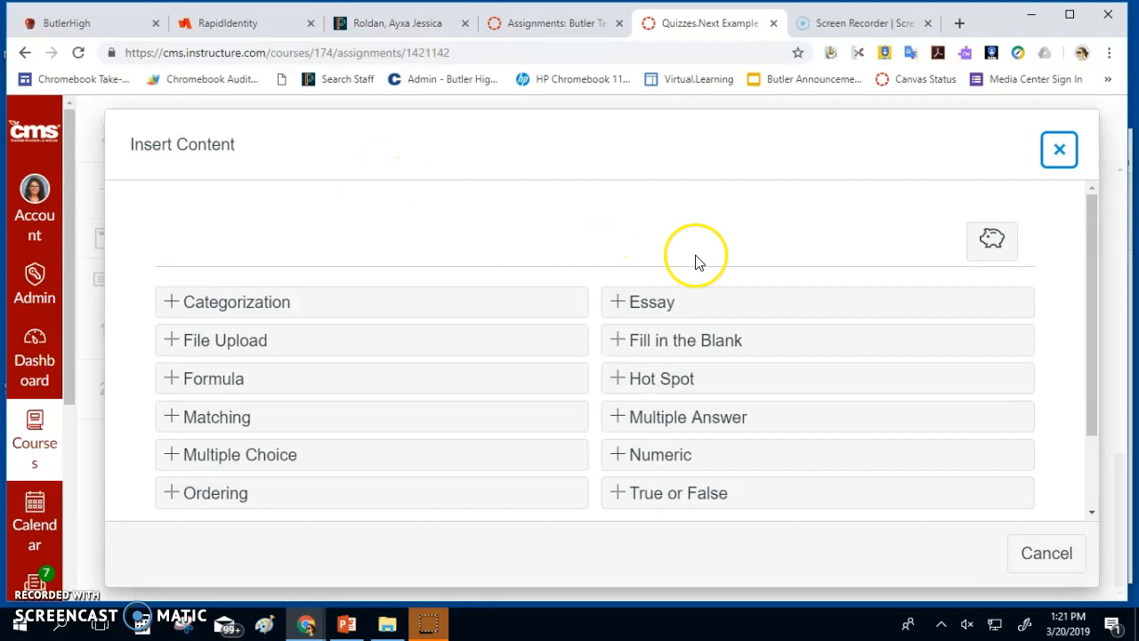
{"action": "left_click", "coordinate": [369, 486]}
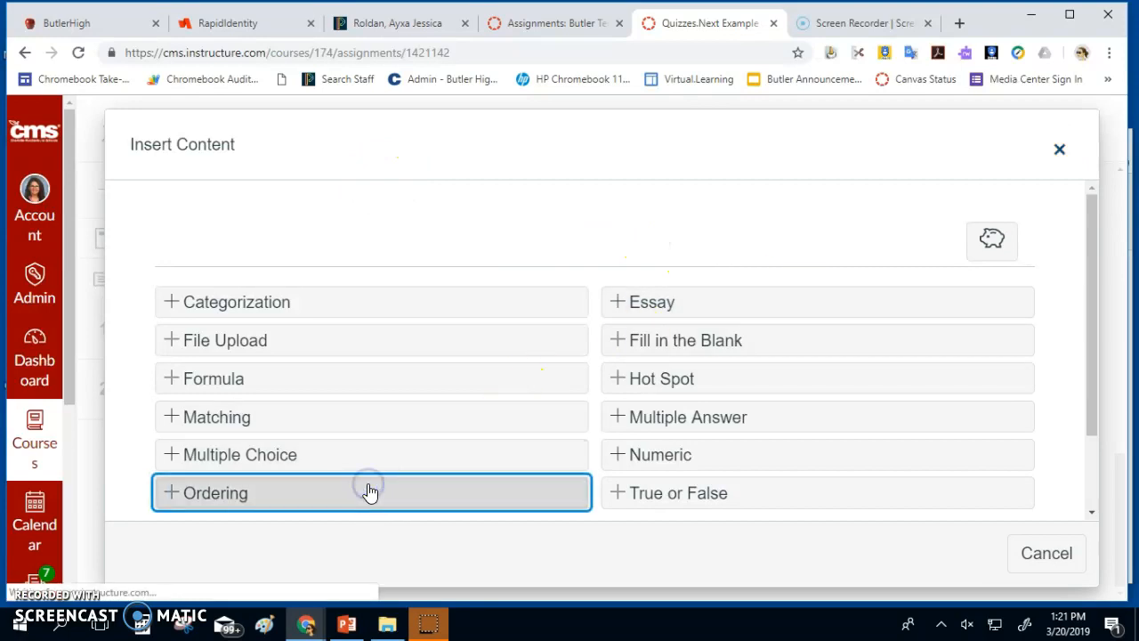
Replace its title with 'Place the following events in order of when they occurred.' and select it
{"action": "scroll", "coordinate": [514, 458], "scroll_direction": "down", "scroll_amount": 2}
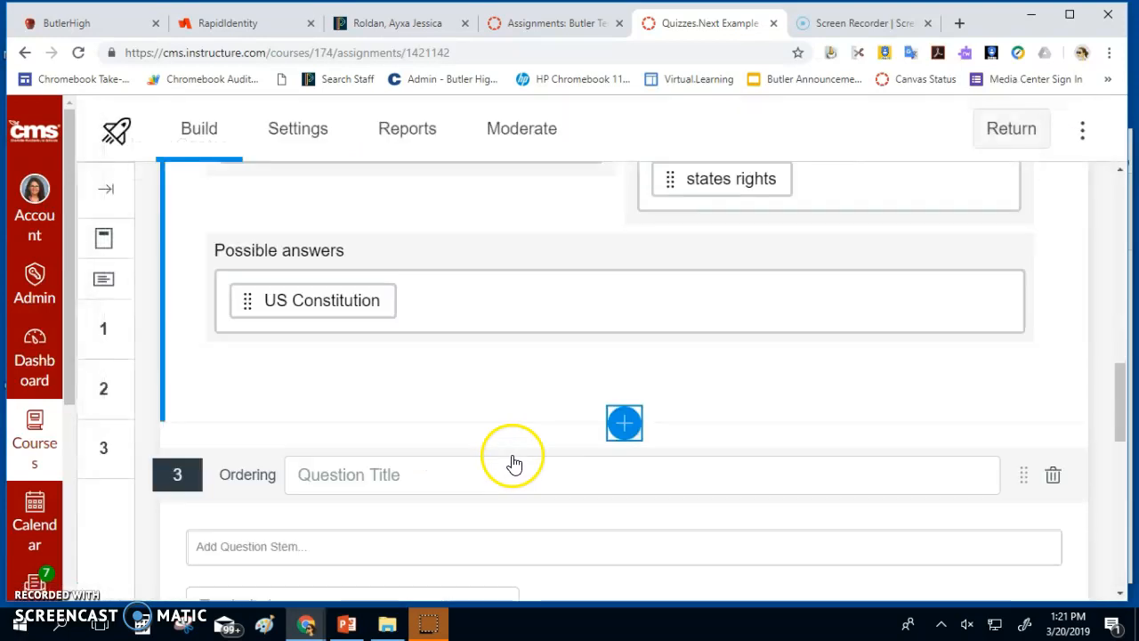
{"action": "left_click", "coordinate": [426, 417]}
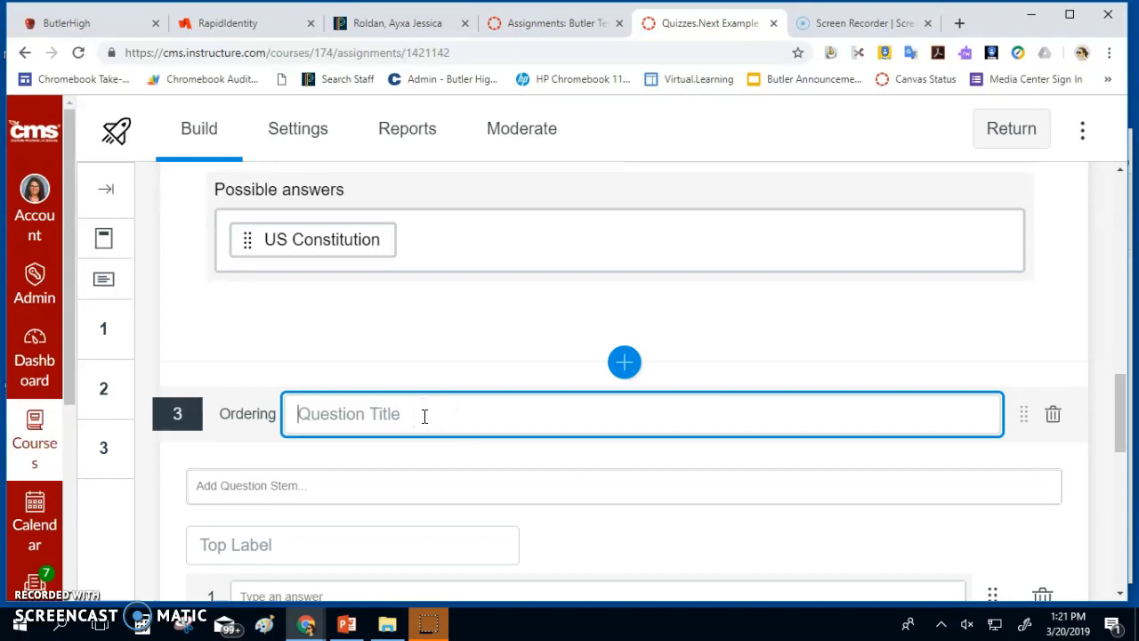
{"action": "type", "text": "Which"}
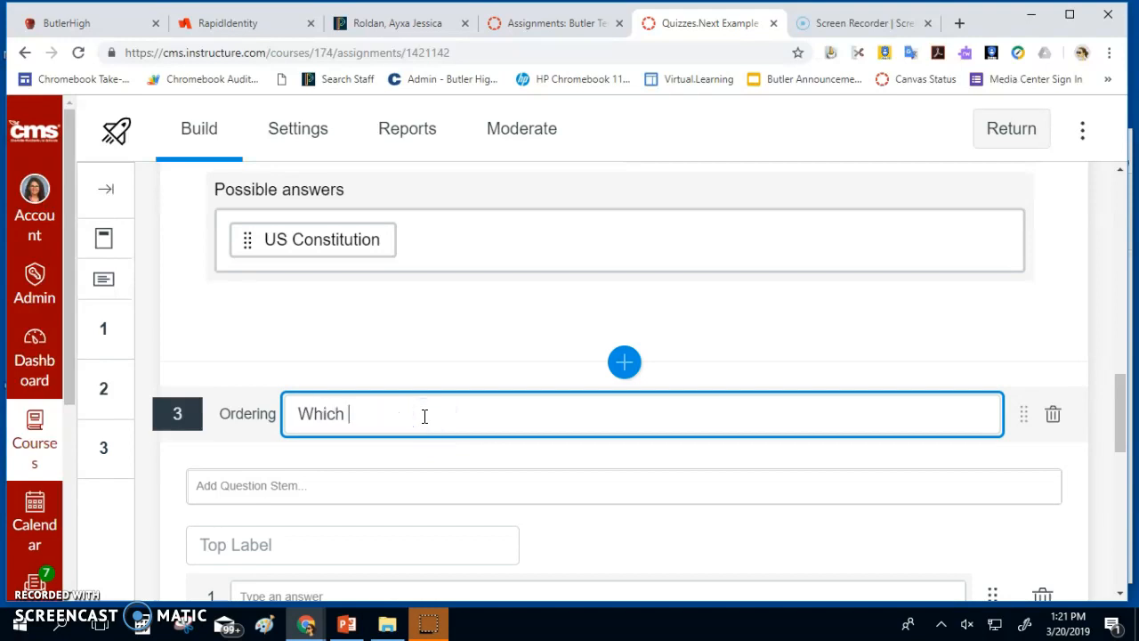
{"action": "type", "text": " events fi"}
{"action": "key", "text": "BackSpace"}
{"action": "key", "text": "BackSpace"}
{"action": "key", "text": "BackSpace"}
{"action": "key", "text": "BackSpace"}
{"action": "key", "text": "BackSpace"}
{"action": "key", "text": "BackSpace"}
{"action": "key", "text": "BackSpace"}
{"action": "key", "text": "BackSpace"}
{"action": "key", "text": "BackSpace"}
{"action": "key", "text": "BackSpace"}
{"action": "key", "text": "BackSpace"}
{"action": "key", "text": "BackSpace"}
{"action": "key", "text": "BackSpace"}
{"action": "key", "text": "BackSpace"}
{"action": "key", "text": "BackSpace"}
{"action": "key", "text": "BackSpace"}
{"action": "key", "text": "BackSpace"}
{"action": "key", "text": "BackSpace"}
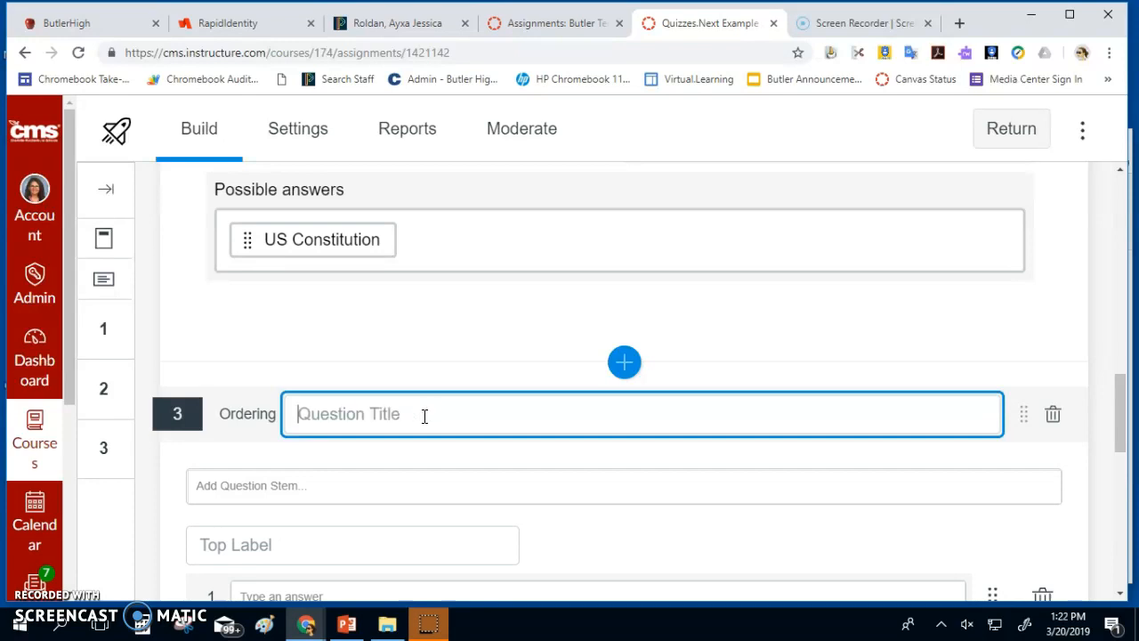
{"action": "type", "text": "Plac"}
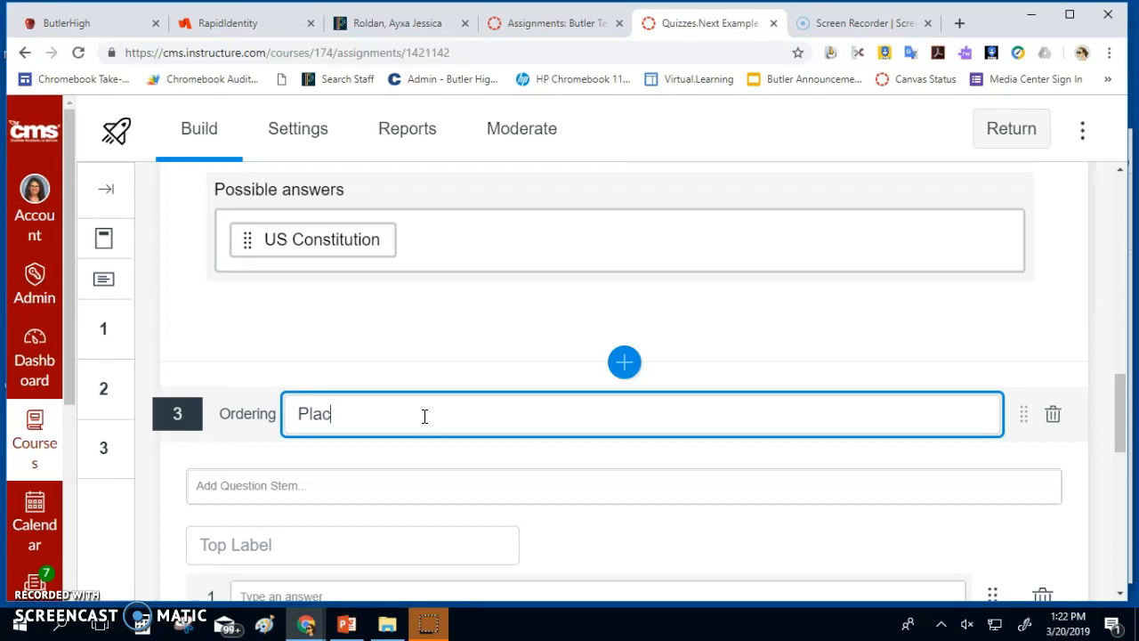
{"action": "type", "text": "e the following events in or"}
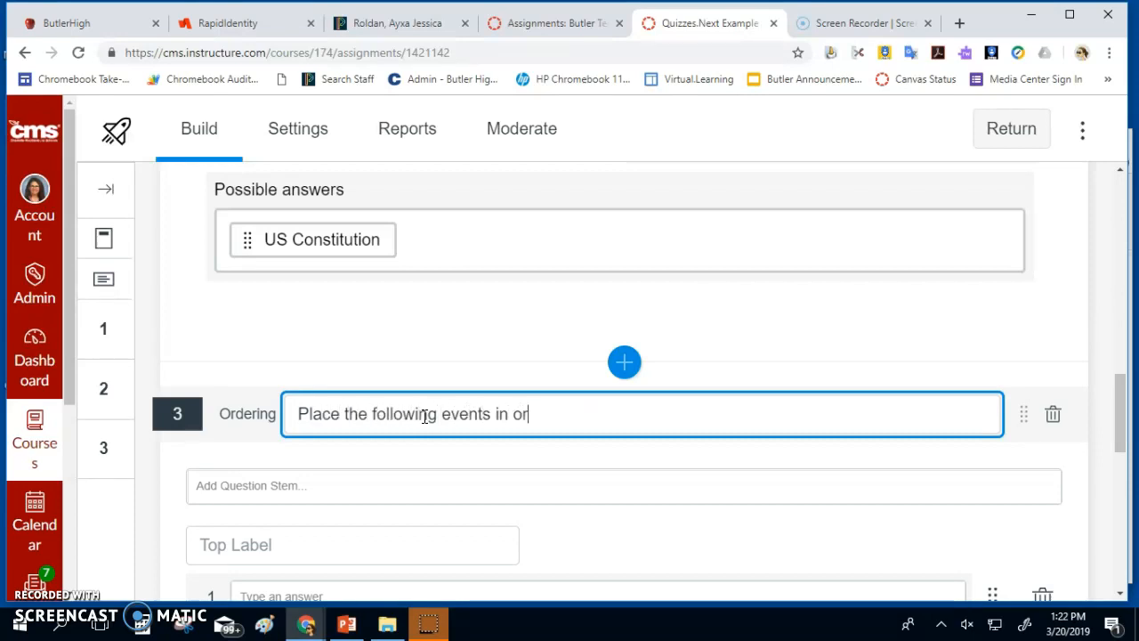
{"action": "type", "text": "der of when they occurred."}
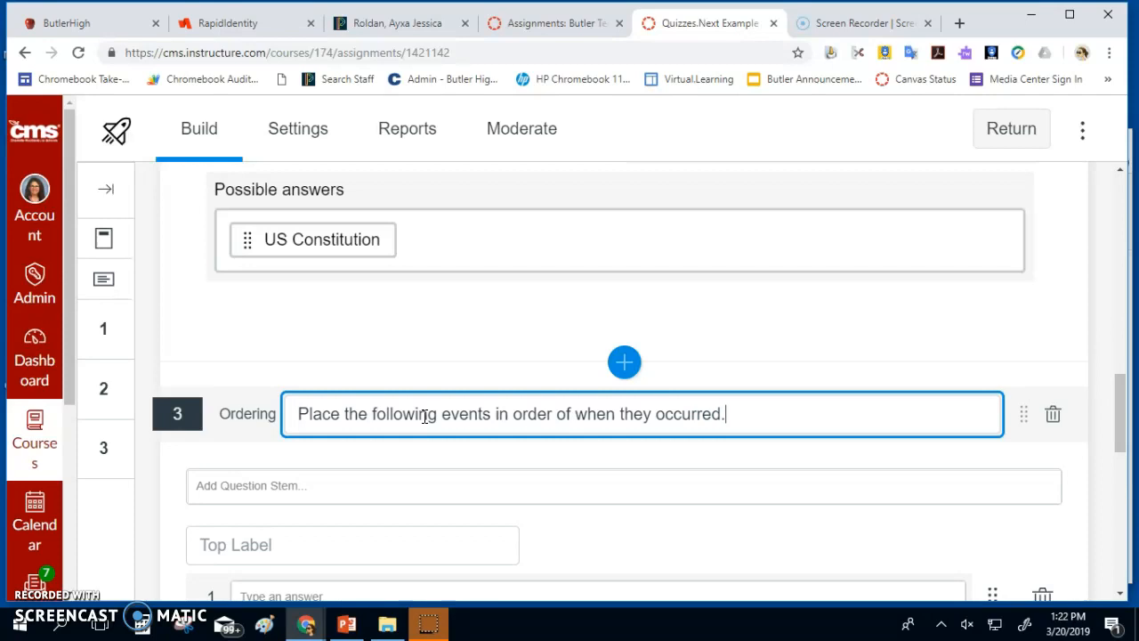
{"action": "scroll", "coordinate": [426, 417], "scroll_direction": "up", "scroll_amount": 1}
{"action": "left_click_drag", "start_coordinate": [763, 496], "coordinate": [247, 496]}
{"action": "key", "text": "ctrl+c"}
{"action": "scroll", "coordinate": [287, 512], "scroll_direction": "down", "scroll_amount": 2}
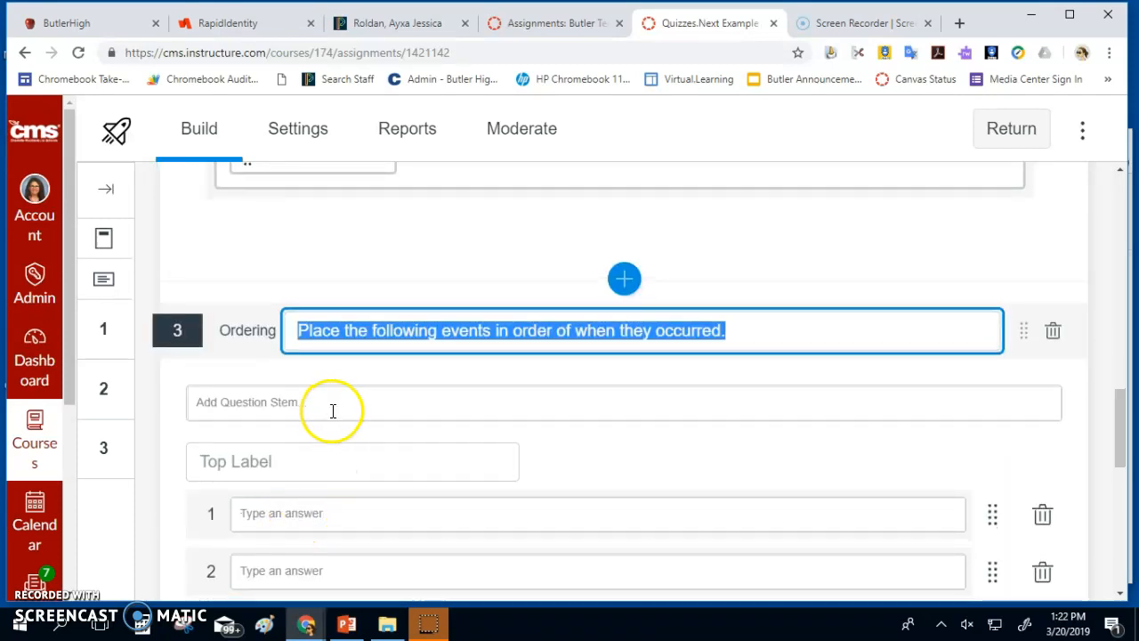
{"action": "left_click", "coordinate": [332, 410]}
Paste the title into the stem and set the top label 1939 and bottom label 1945
{"action": "key", "text": "ctrl+v"}
{"action": "scroll", "coordinate": [303, 471], "scroll_direction": "down", "scroll_amount": 2}
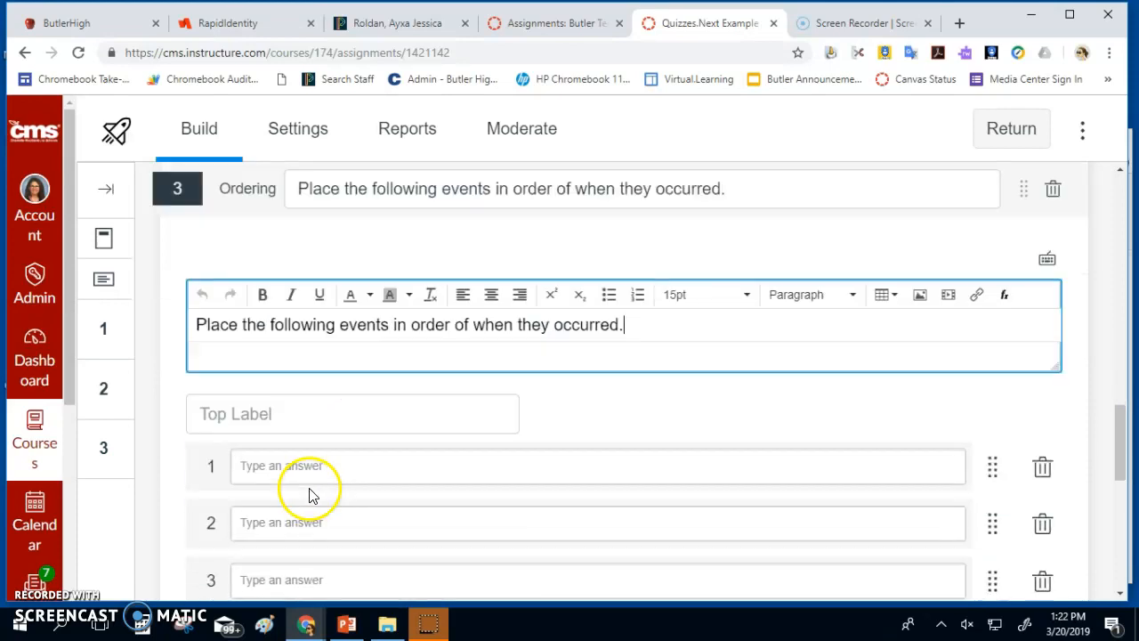
{"action": "scroll", "coordinate": [320, 427], "scroll_direction": "down", "scroll_amount": 1}
{"action": "left_click", "coordinate": [324, 316]}
{"action": "scroll", "coordinate": [325, 322], "scroll_direction": "down", "scroll_amount": 1}
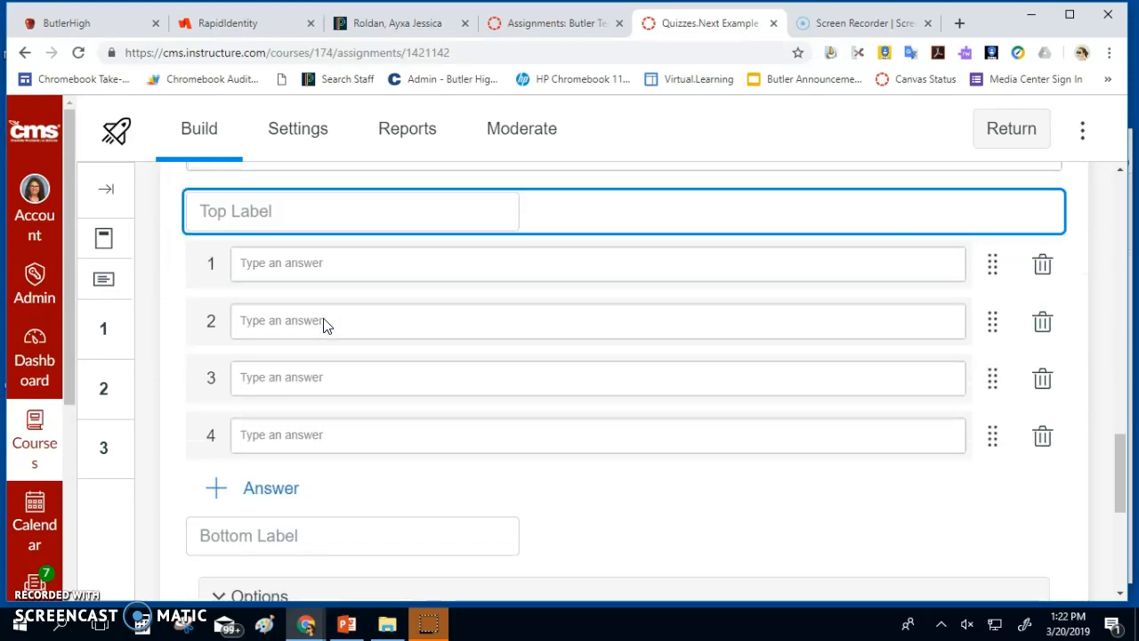
{"action": "type", "text": "1939"}
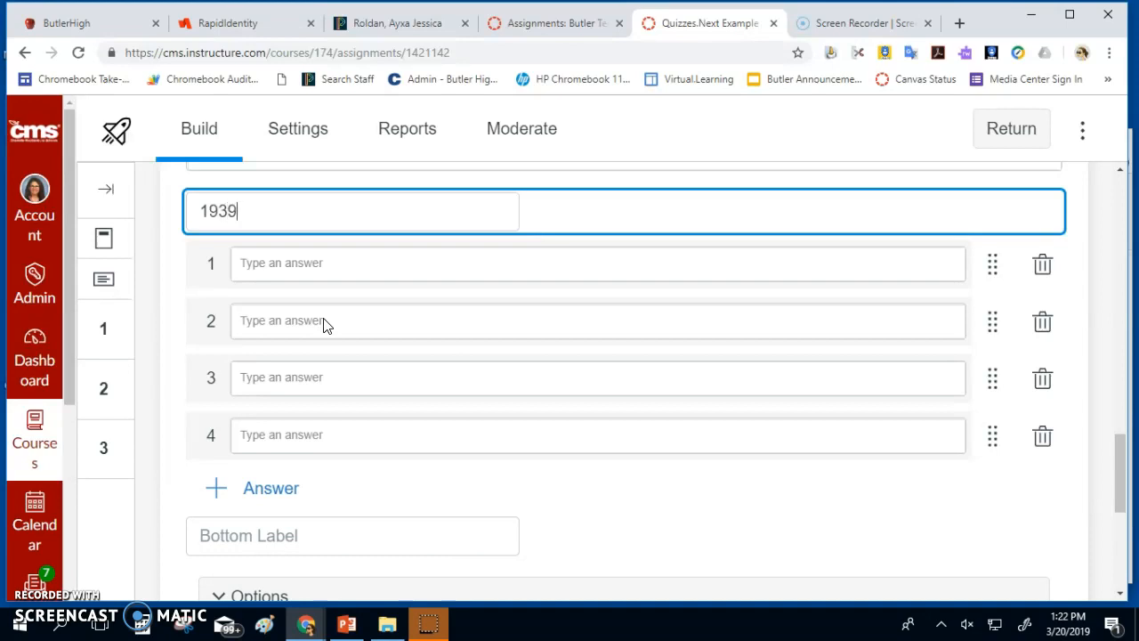
{"action": "left_click", "coordinate": [293, 539]}
{"action": "type", "text": "1945"}
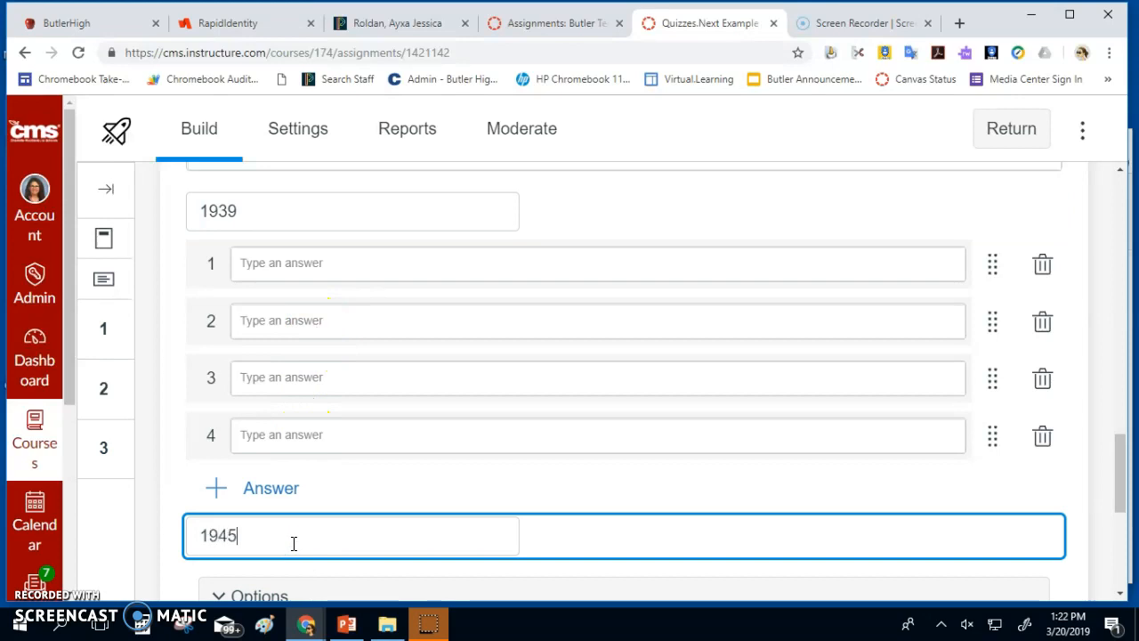
Enter events 'Hitler was elected in Germany' and 'The atom bomb was dropped in Hiroshima', fixing the typo
{"action": "left_click", "coordinate": [464, 265]}
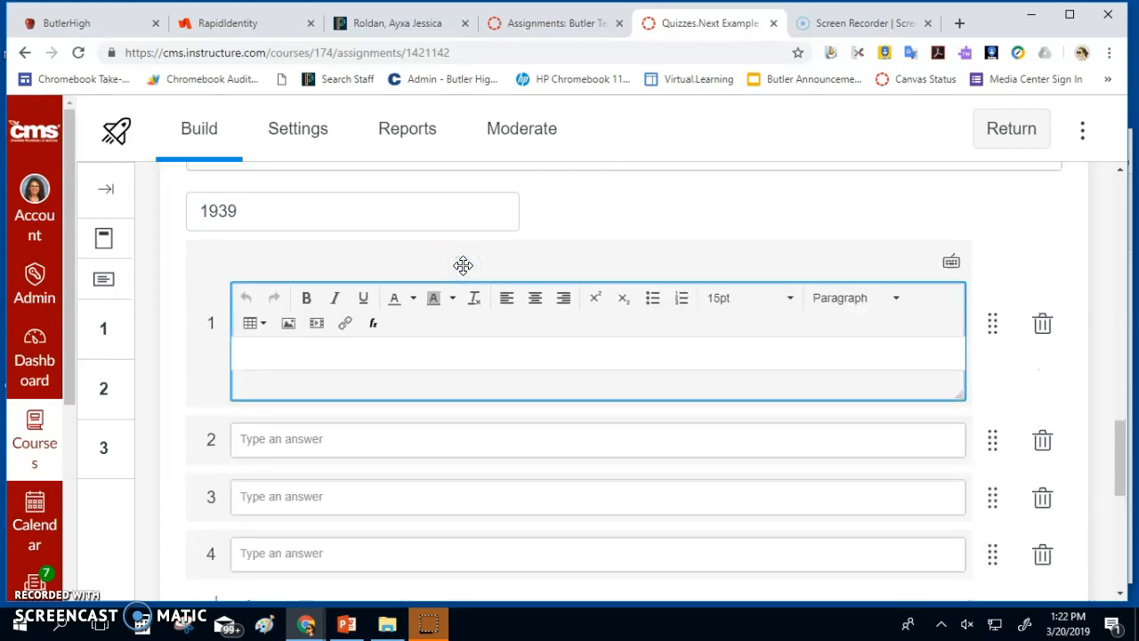
{"action": "type", "text": "Hitler was elected in Germany"}
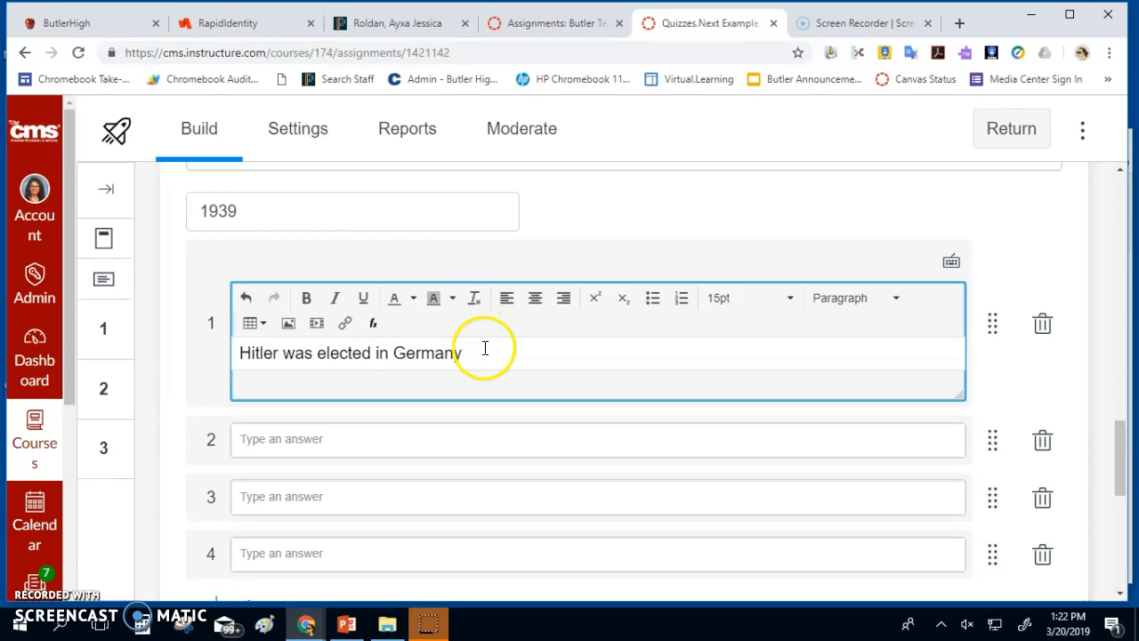
{"action": "left_click", "coordinate": [467, 445]}
{"action": "type", "text": "The atom bomb was droppe din Hiroshima"}
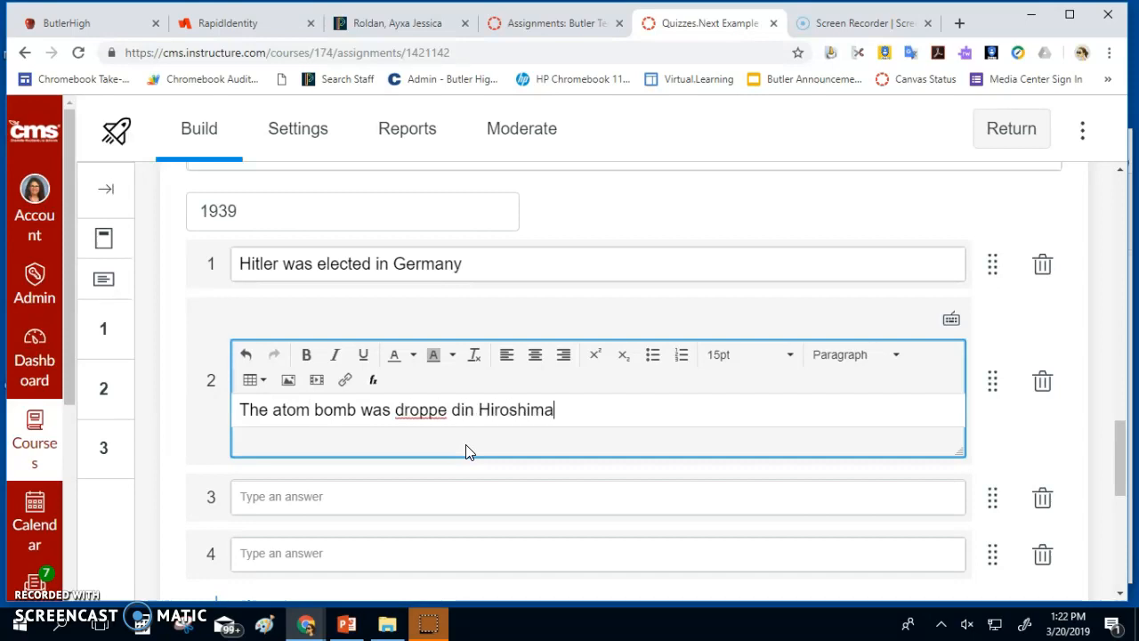
{"action": "left_click", "coordinate": [457, 412]}
{"action": "key", "text": "BackSpace"}
{"action": "left_click", "coordinate": [483, 409]}
Add 'Victory in Europe day' as the third event and move it to second place
{"action": "left_click", "coordinate": [427, 497]}
{"action": "type", "text": "Vic"}
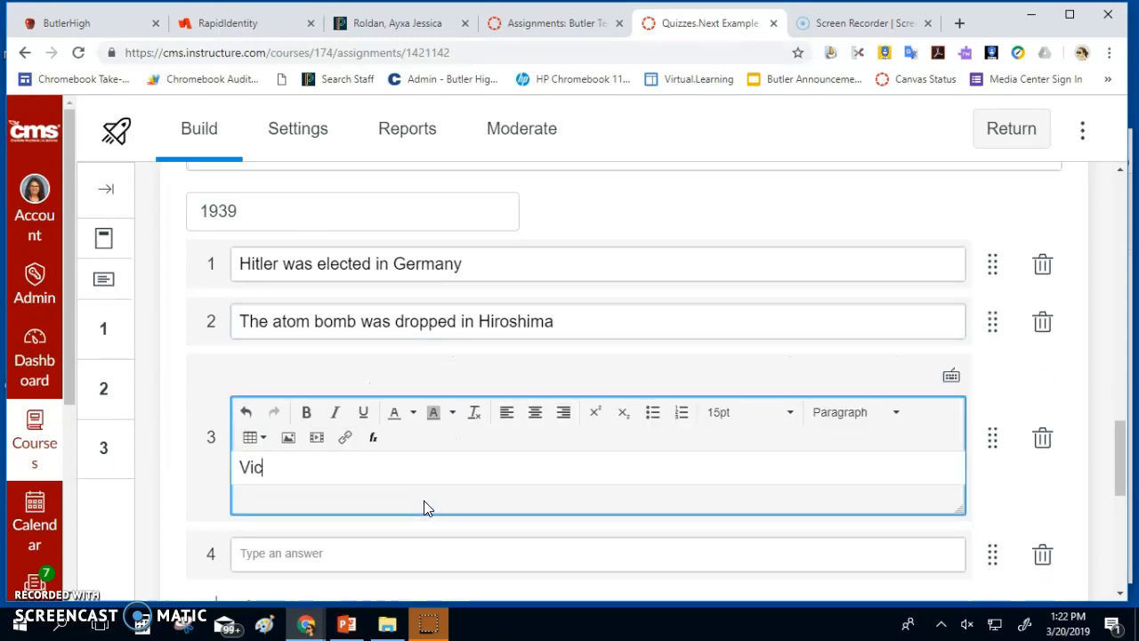
{"action": "type", "text": "tory in europe day"}
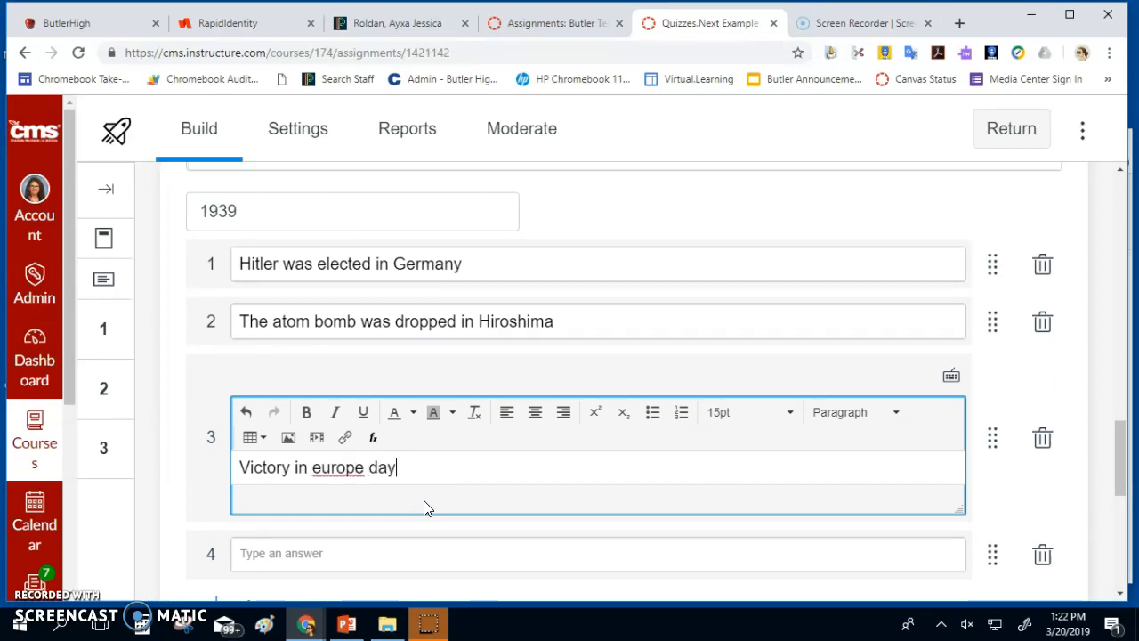
{"action": "right_click", "coordinate": [321, 469]}
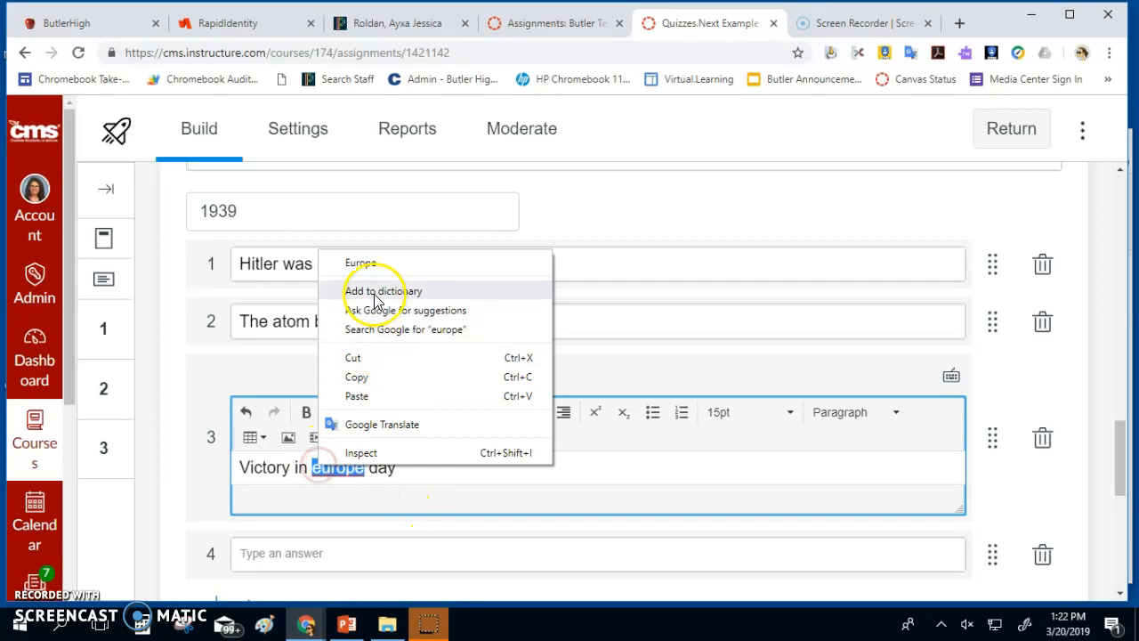
{"action": "left_click", "coordinate": [367, 264]}
{"action": "left_click_drag", "start_coordinate": [213, 437], "coordinate": [208, 321]}
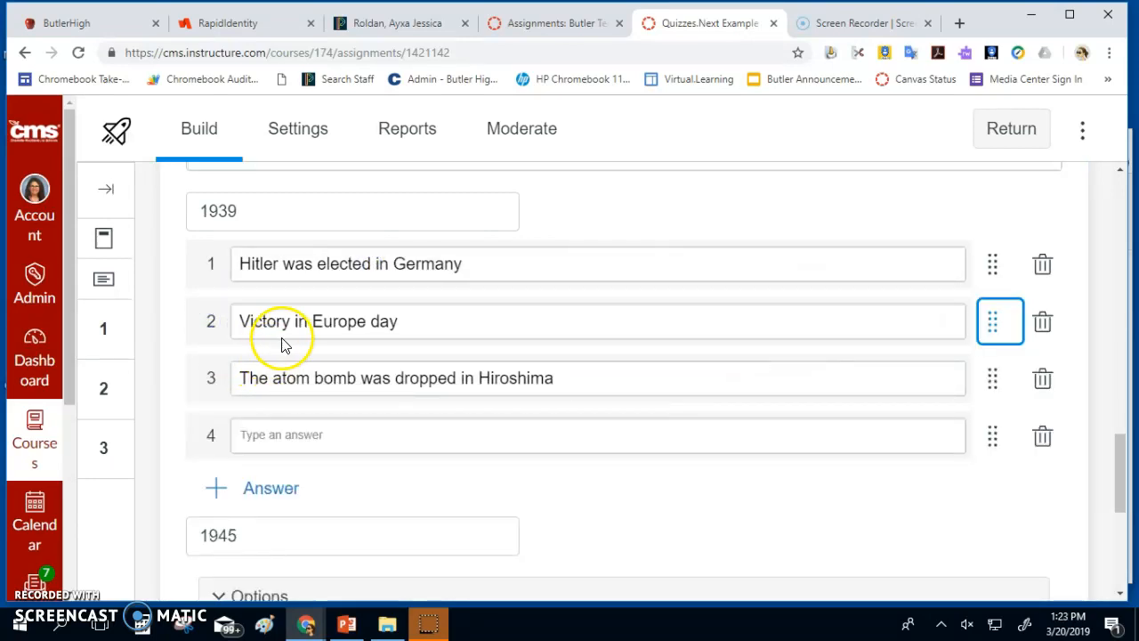
{"action": "scroll", "coordinate": [287, 345], "scroll_direction": "down", "scroll_amount": 1}
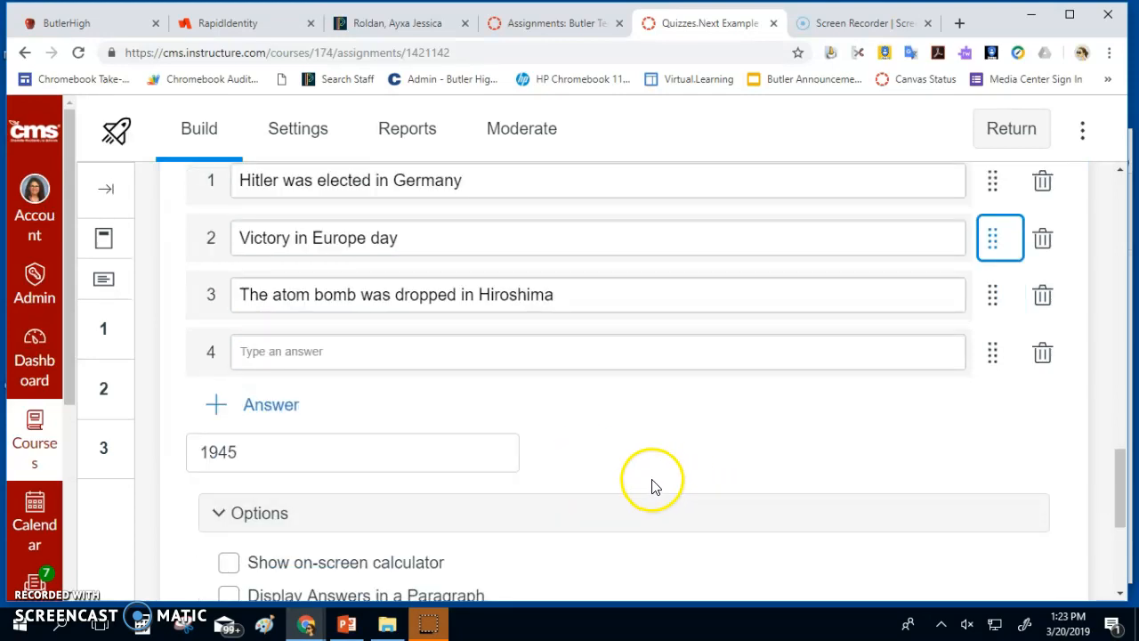
{"action": "scroll", "coordinate": [650, 485], "scroll_direction": "down", "scroll_amount": 2}
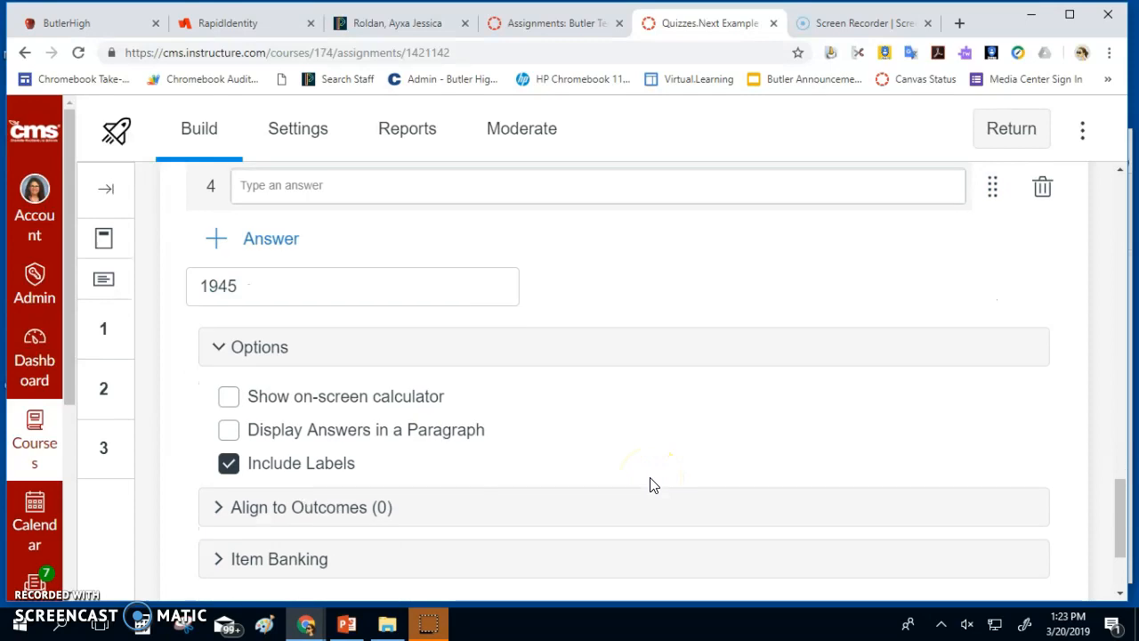
{"action": "scroll", "coordinate": [650, 483], "scroll_direction": "down", "scroll_amount": 2}
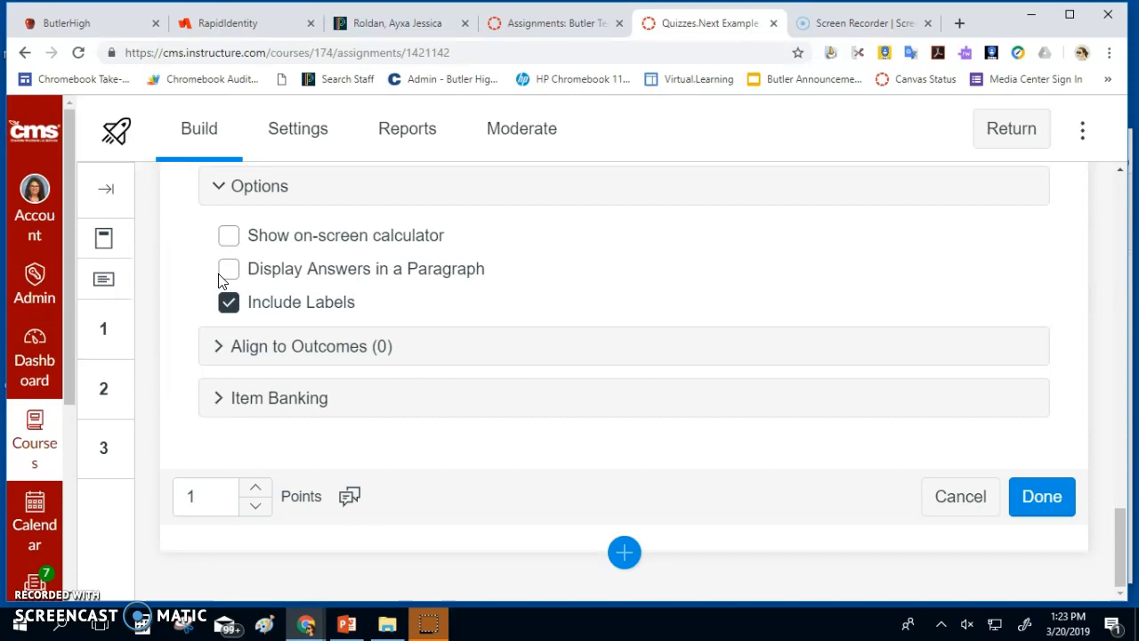
{"action": "scroll", "coordinate": [396, 267], "scroll_direction": "up", "scroll_amount": 4}
{"action": "scroll", "coordinate": [397, 275], "scroll_direction": "up", "scroll_amount": 4}
{"action": "scroll", "coordinate": [395, 264], "scroll_direction": "down", "scroll_amount": 8}
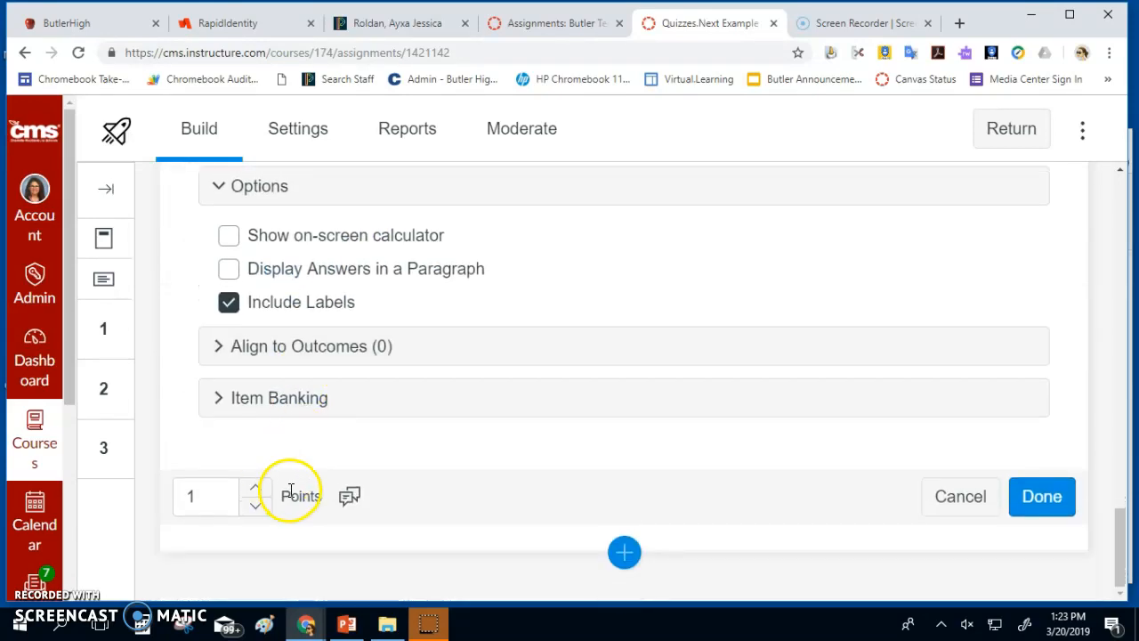
{"action": "left_click", "coordinate": [1041, 501]}
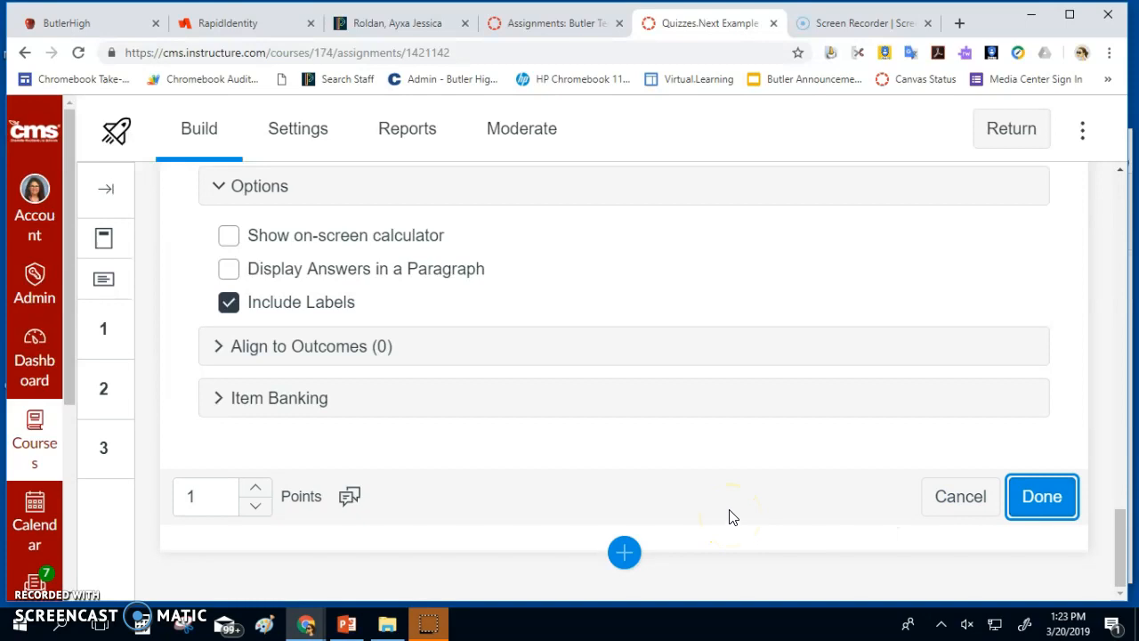
{"action": "left_click", "coordinate": [622, 554]}
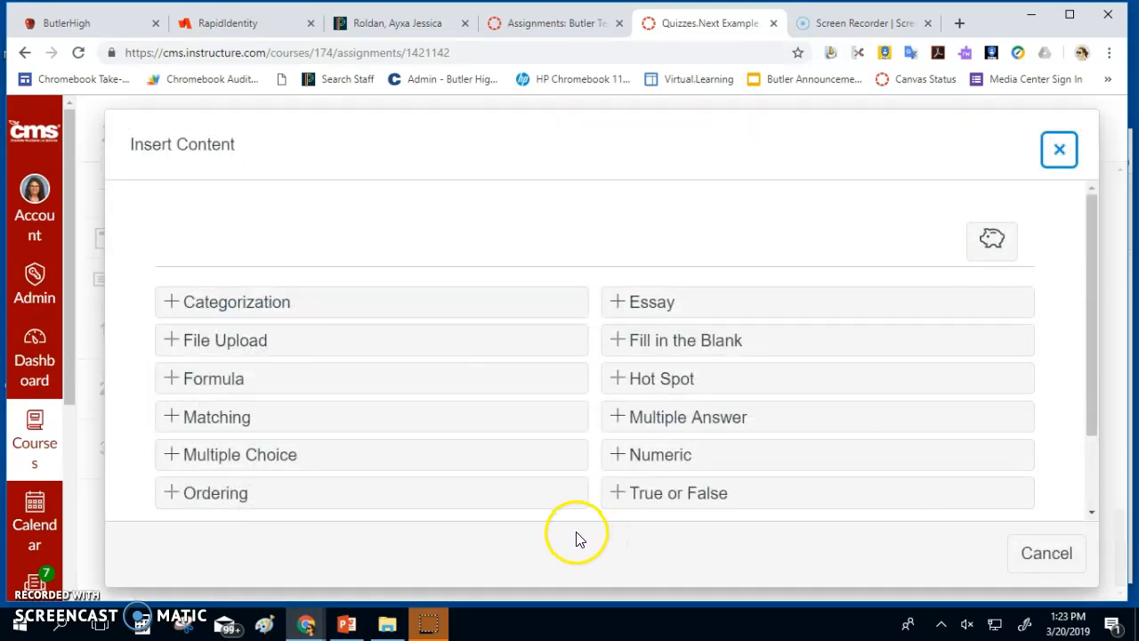
Try inserting a stimulus below the ordering question from the content-type list
{"action": "left_click", "coordinate": [1084, 410]}
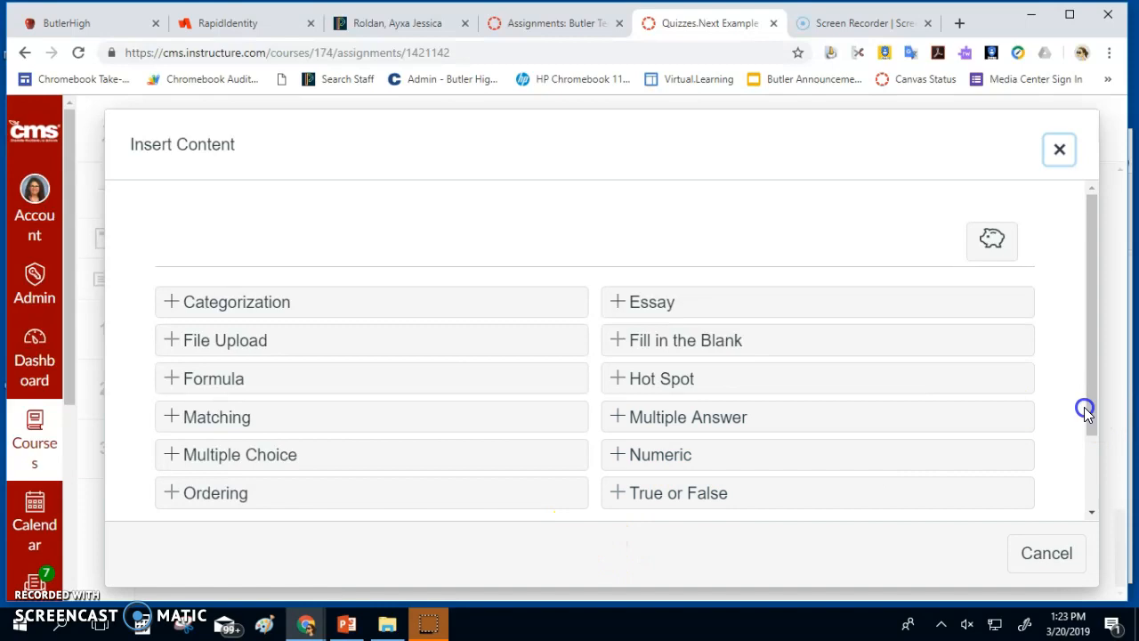
{"action": "left_click_drag", "start_coordinate": [1084, 410], "coordinate": [1072, 503]}
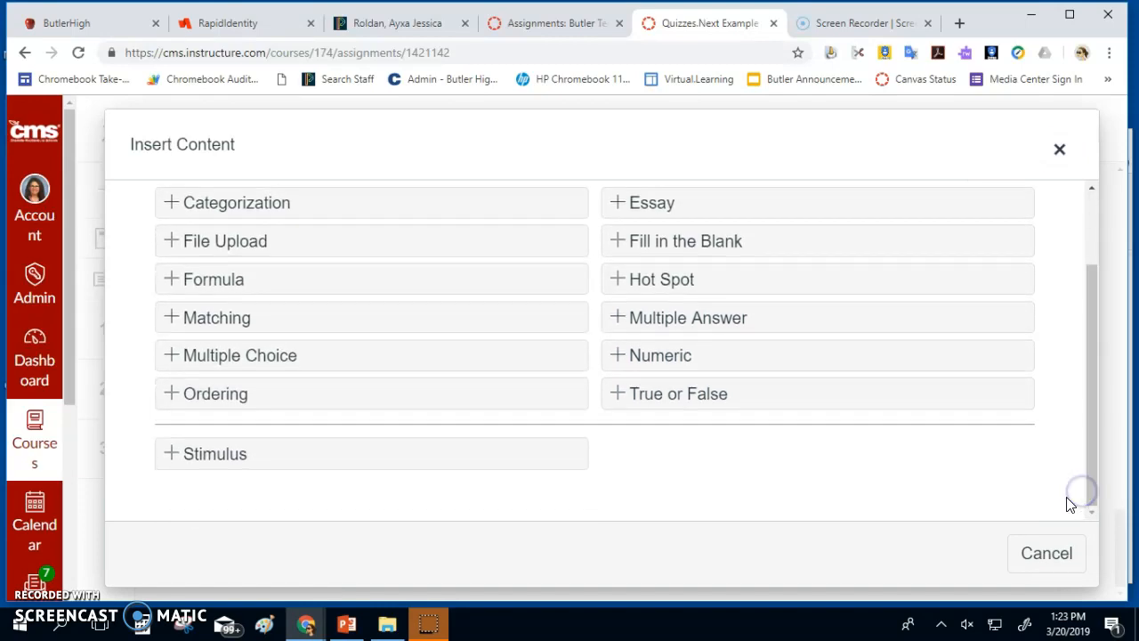
{"action": "left_click", "coordinate": [449, 464]}
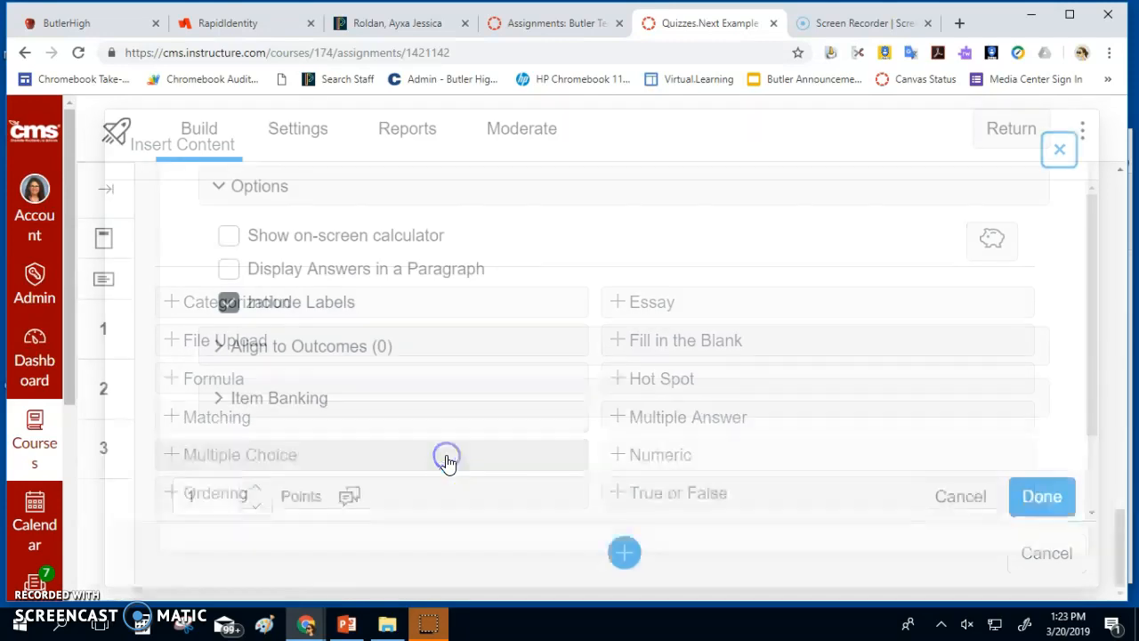
{"action": "left_click", "coordinate": [536, 451]}
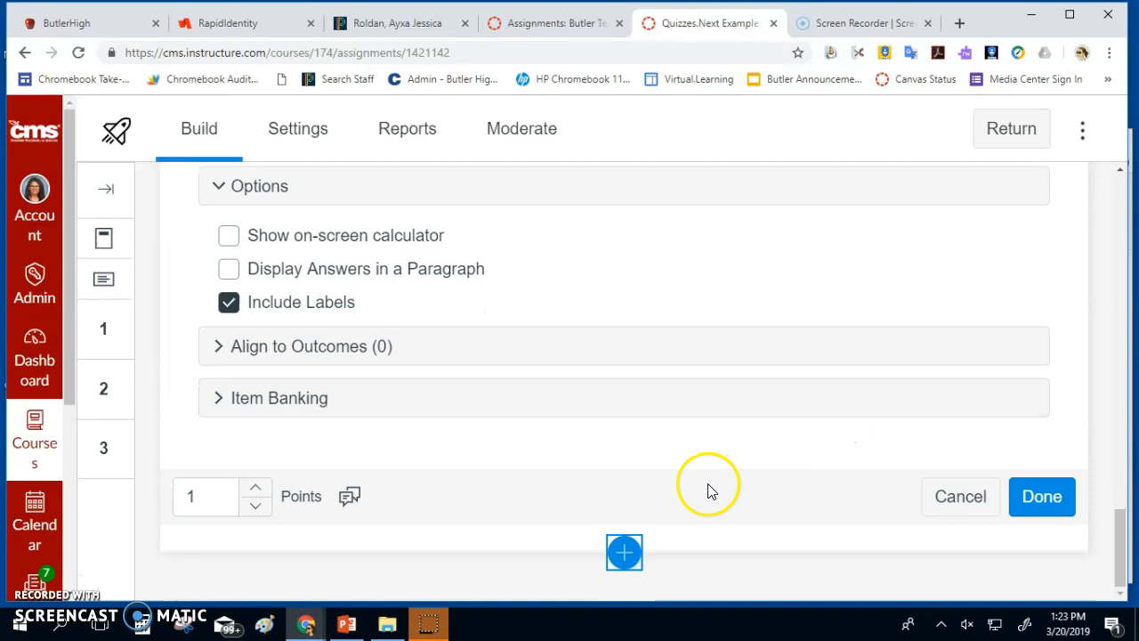
{"action": "left_click", "coordinate": [625, 553]}
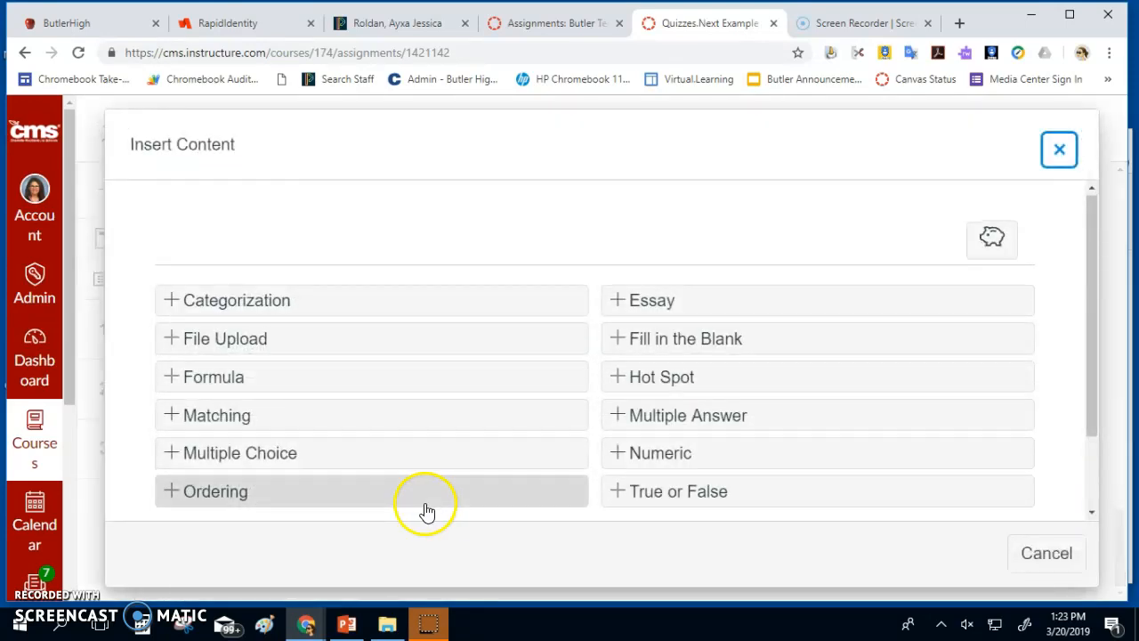
{"action": "scroll", "coordinate": [312, 480], "scroll_direction": "down", "scroll_amount": 2}
{"action": "left_click", "coordinate": [201, 449]}
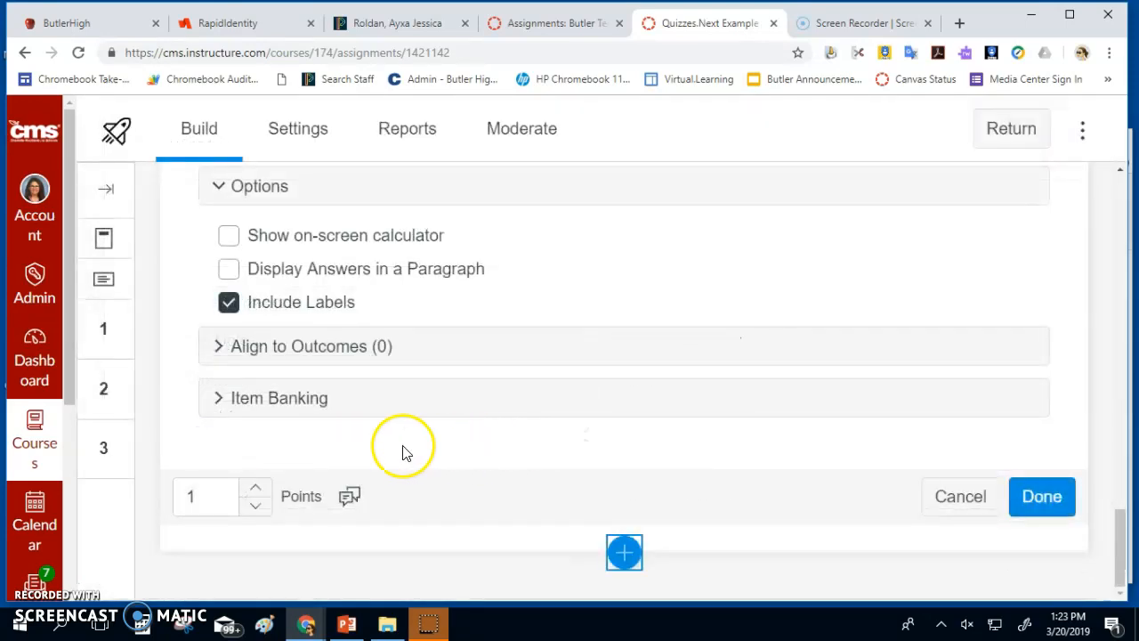
Delete the blank fourth answer, finish the ordering question, and add a new stimulus
{"action": "left_click", "coordinate": [1014, 502]}
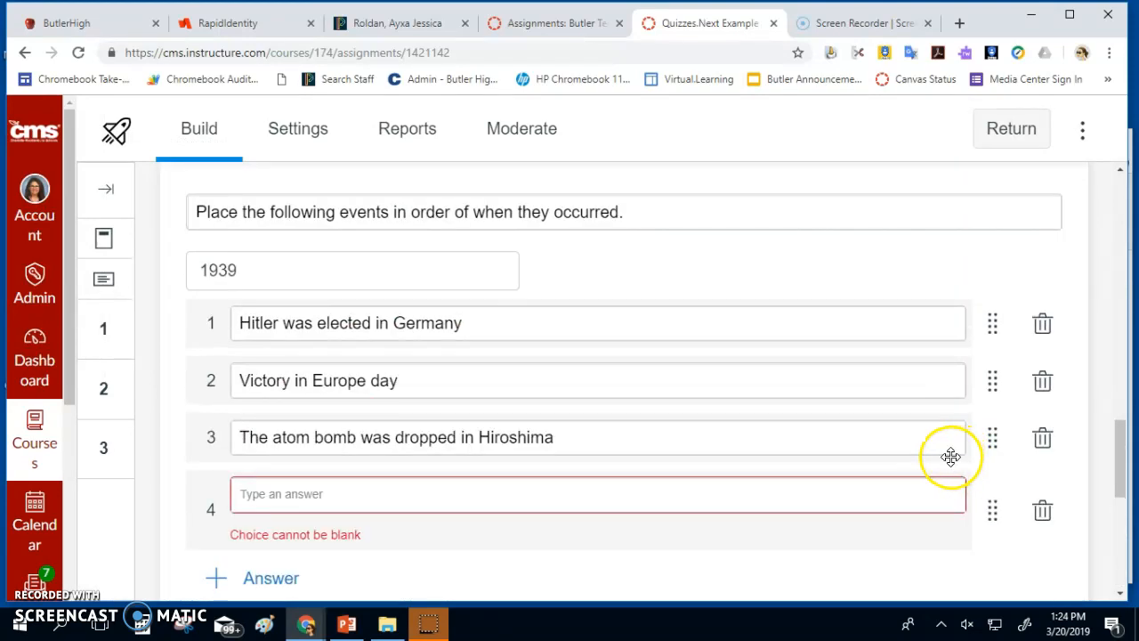
{"action": "scroll", "coordinate": [950, 458], "scroll_direction": "down", "scroll_amount": 1}
{"action": "left_click", "coordinate": [1033, 431]}
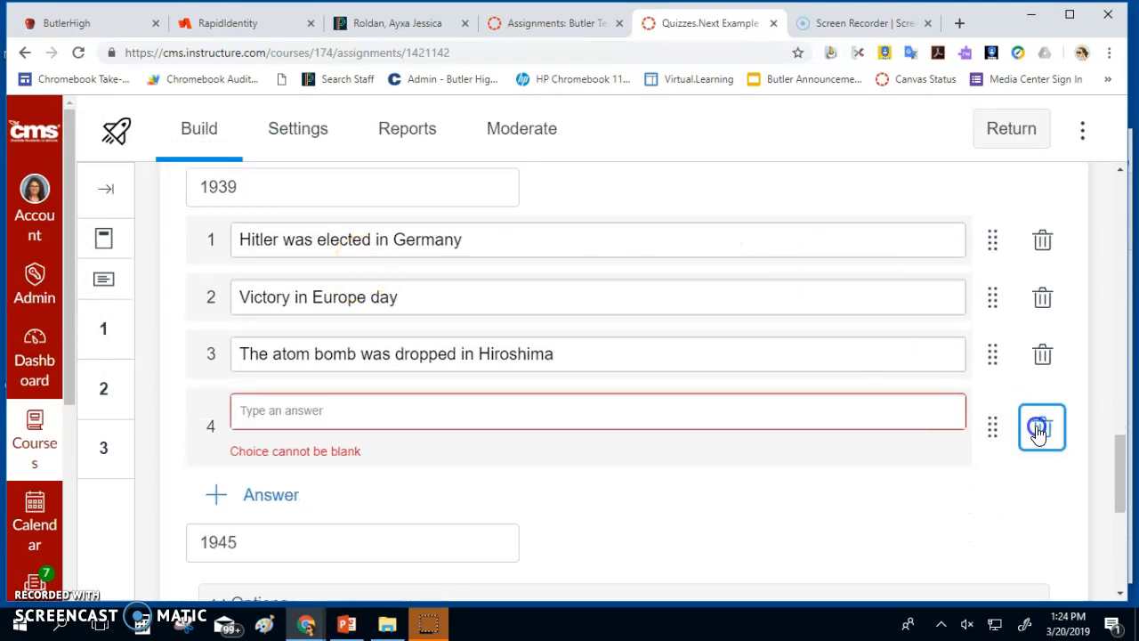
{"action": "scroll", "coordinate": [1037, 445], "scroll_direction": "down", "scroll_amount": 4}
{"action": "left_click", "coordinate": [1047, 499]}
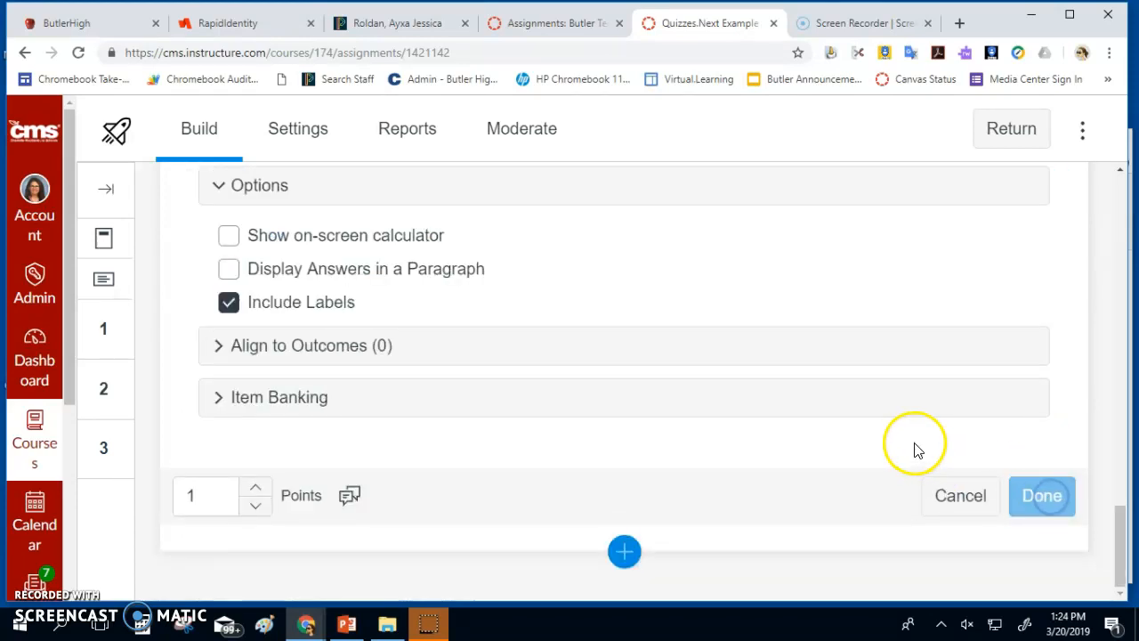
{"action": "left_click", "coordinate": [626, 551]}
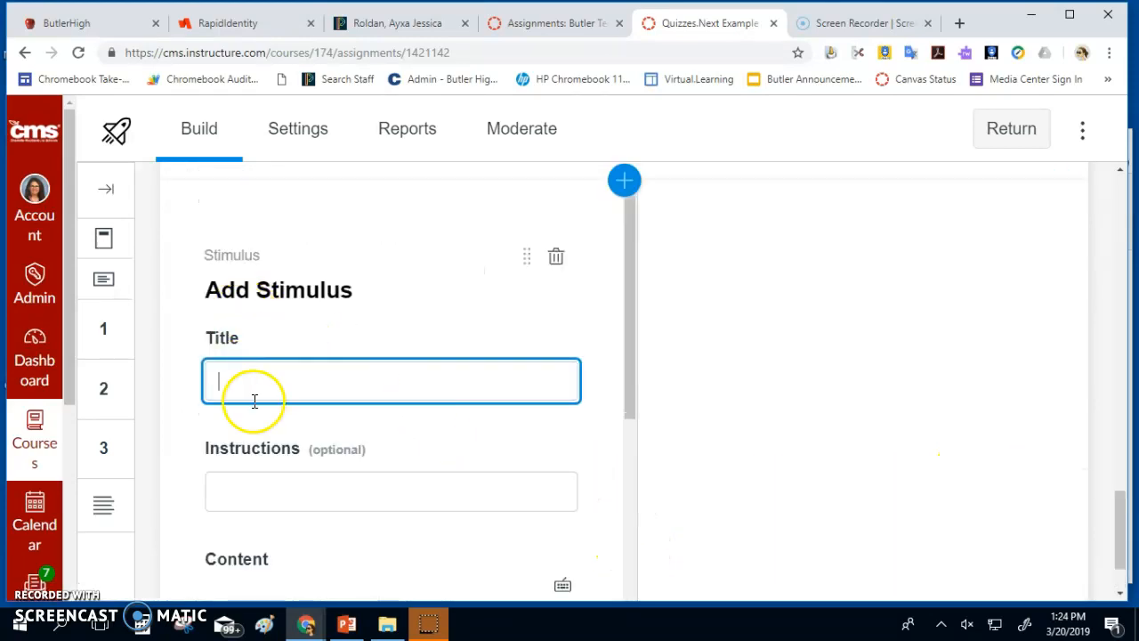
Title the stimulus 'Title', write 'Spanish' and 'Primary Document' as its content, and open Insert/edit media
{"action": "type", "text": "Title"}
{"action": "scroll", "coordinate": [266, 423], "scroll_direction": "down", "scroll_amount": 3}
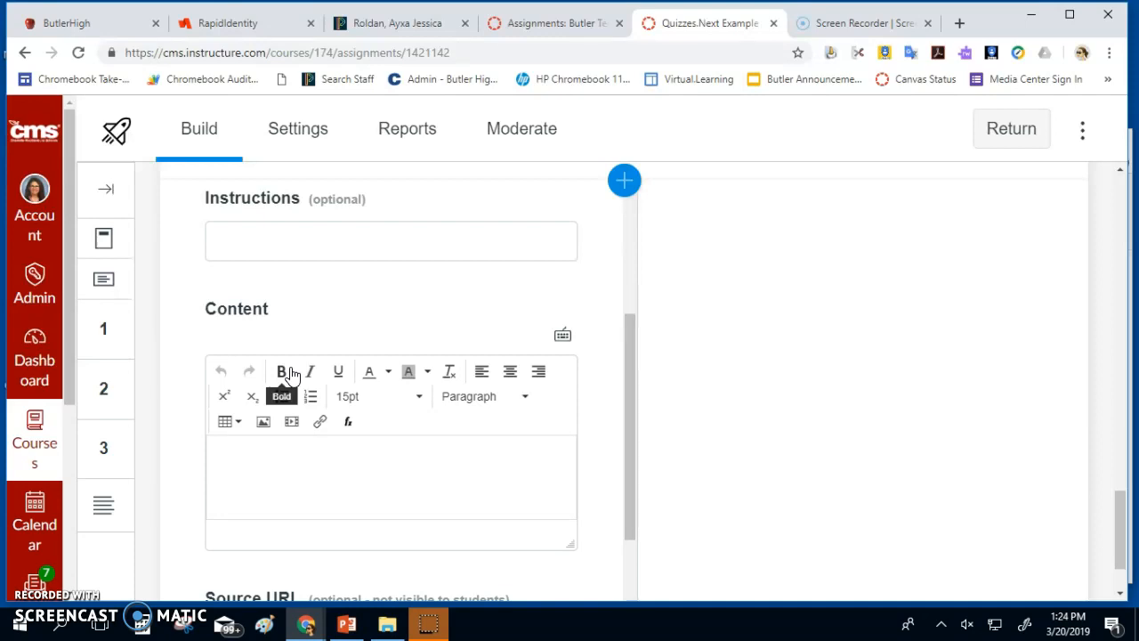
{"action": "left_click", "coordinate": [302, 506]}
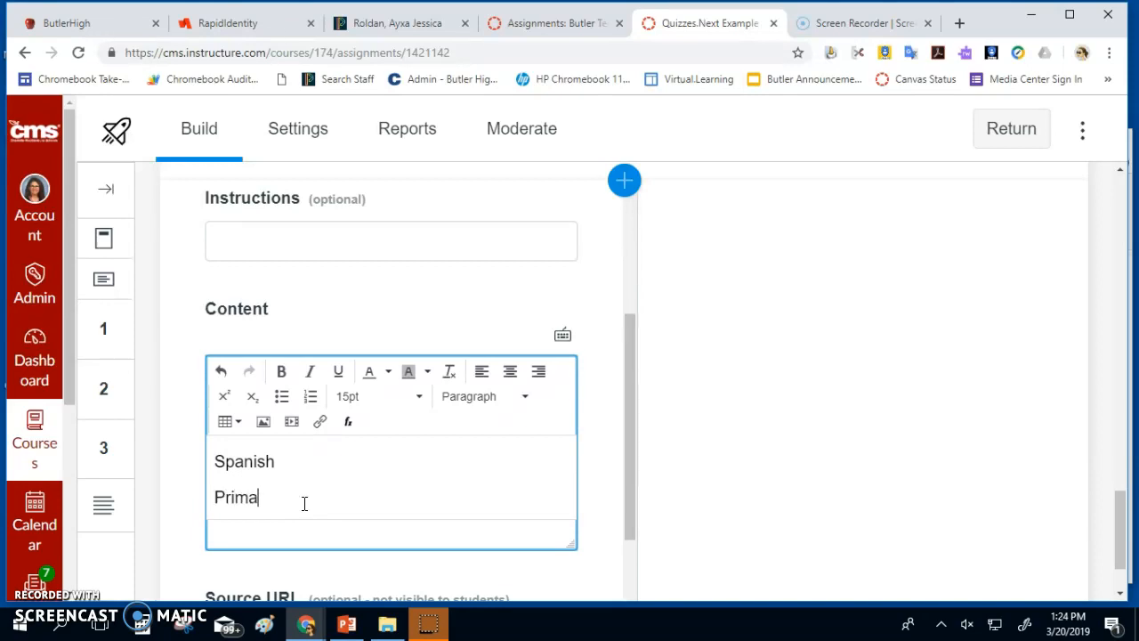
{"action": "type", "text": "Document"}
{"action": "left_click", "coordinate": [292, 422]}
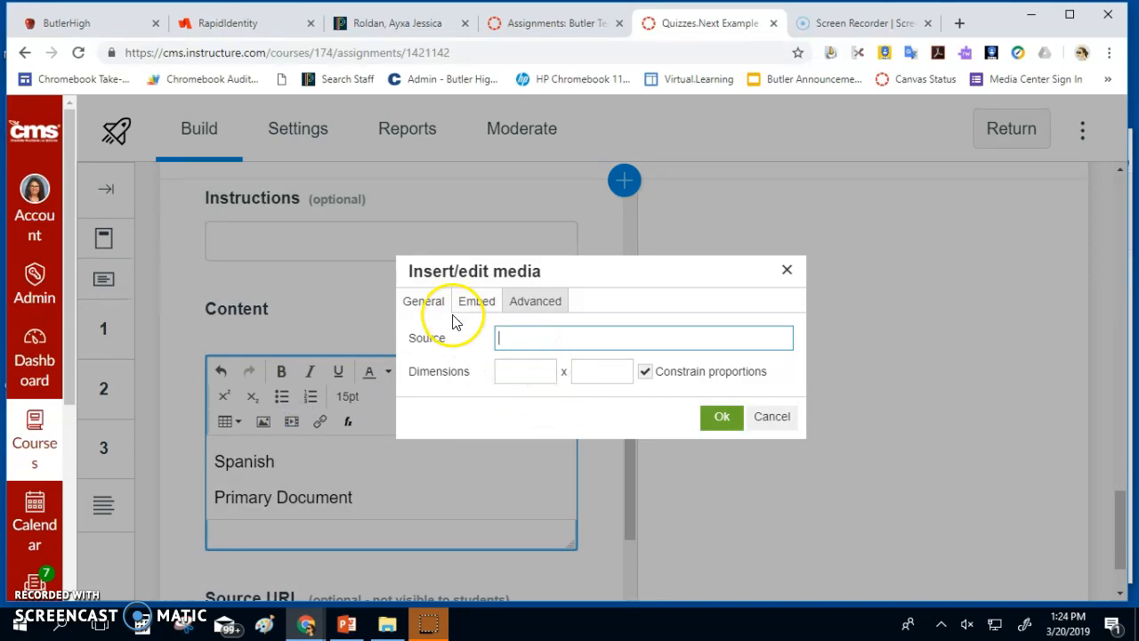
Close the Insert/edit media and Insert image windows without adding any media
{"action": "left_click", "coordinate": [787, 269]}
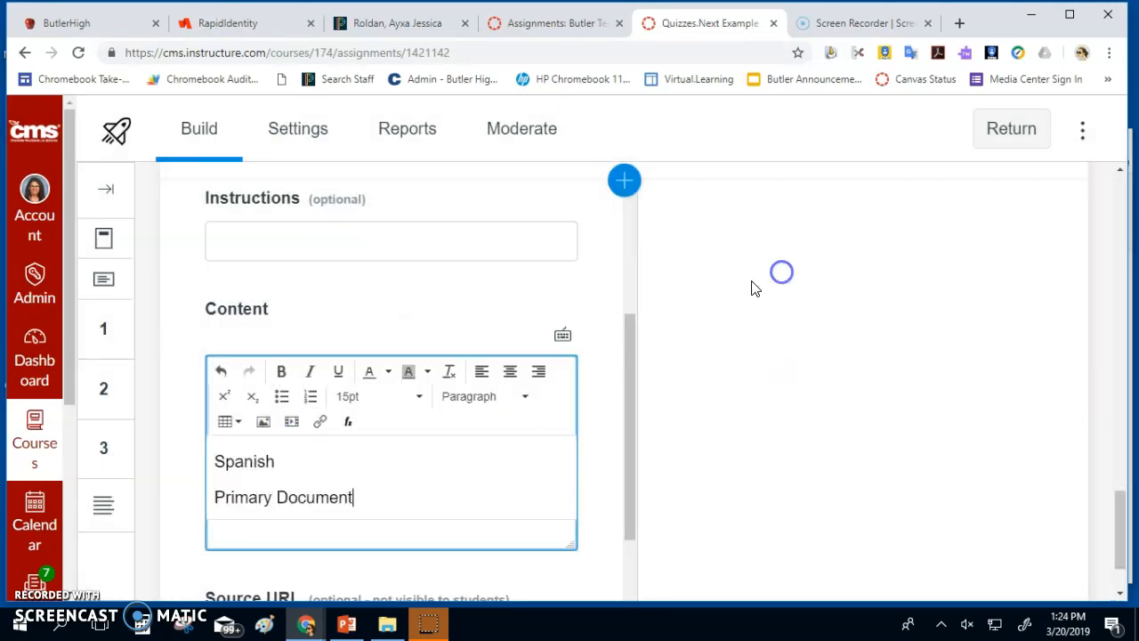
{"action": "left_click", "coordinate": [264, 422]}
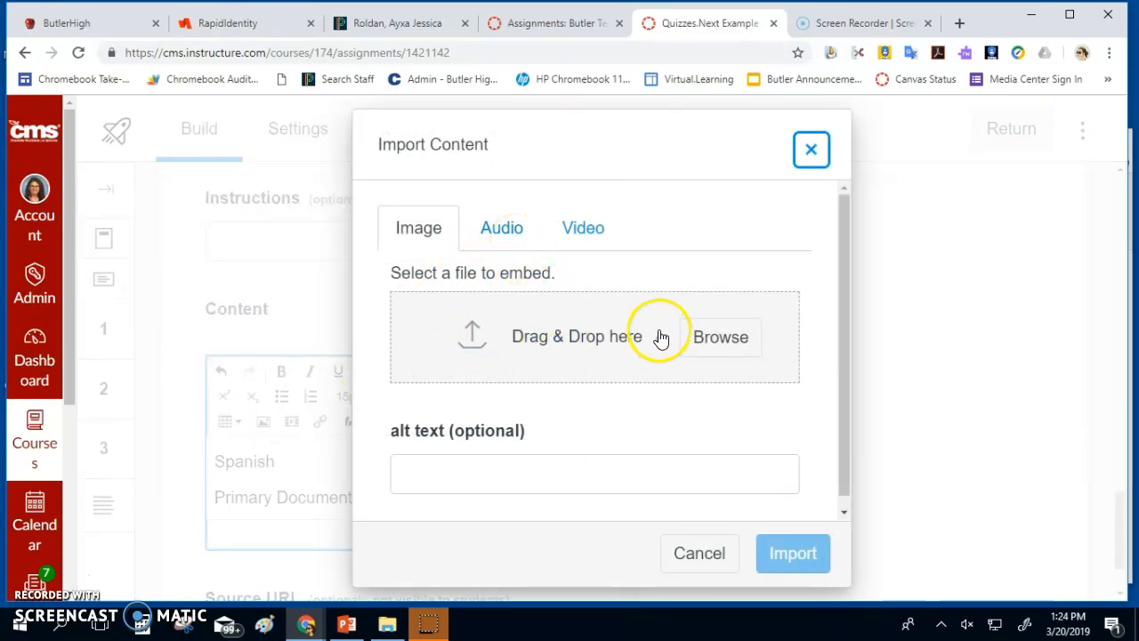
{"action": "left_click", "coordinate": [813, 153]}
{"action": "scroll", "coordinate": [534, 374], "scroll_direction": "down", "scroll_amount": 2}
{"action": "left_click", "coordinate": [274, 466]}
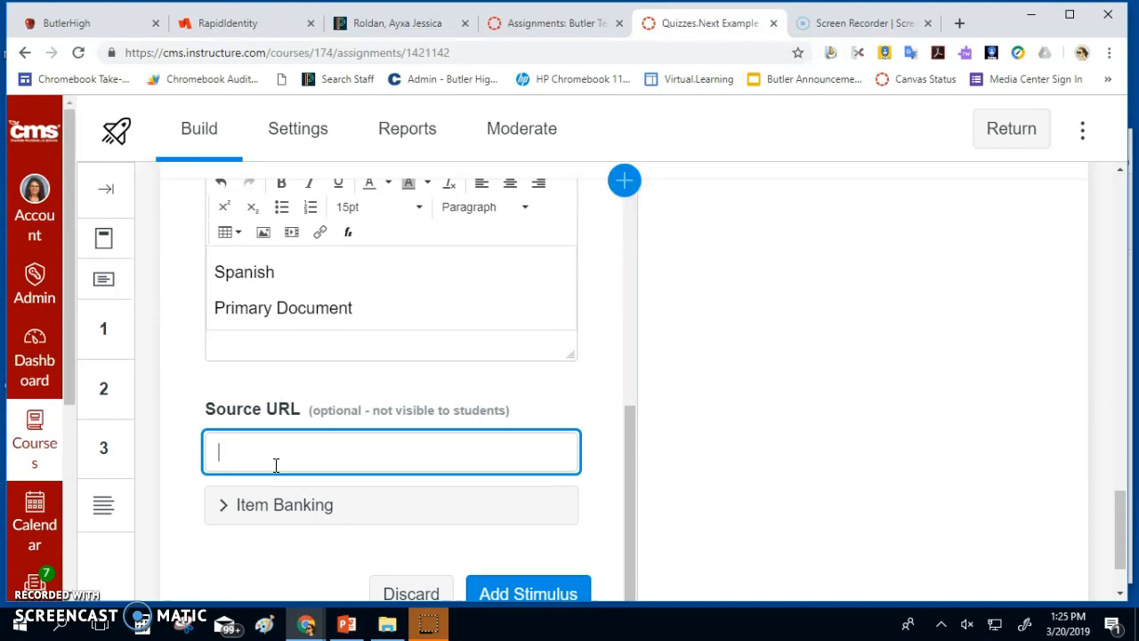
Leave Item Banking collapsed, save the stimulus, and choose Attach Question to list question types
{"action": "left_click", "coordinate": [251, 506]}
{"action": "scroll", "coordinate": [256, 510], "scroll_direction": "down", "scroll_amount": 1}
{"action": "scroll", "coordinate": [393, 465], "scroll_direction": "up", "scroll_amount": 4}
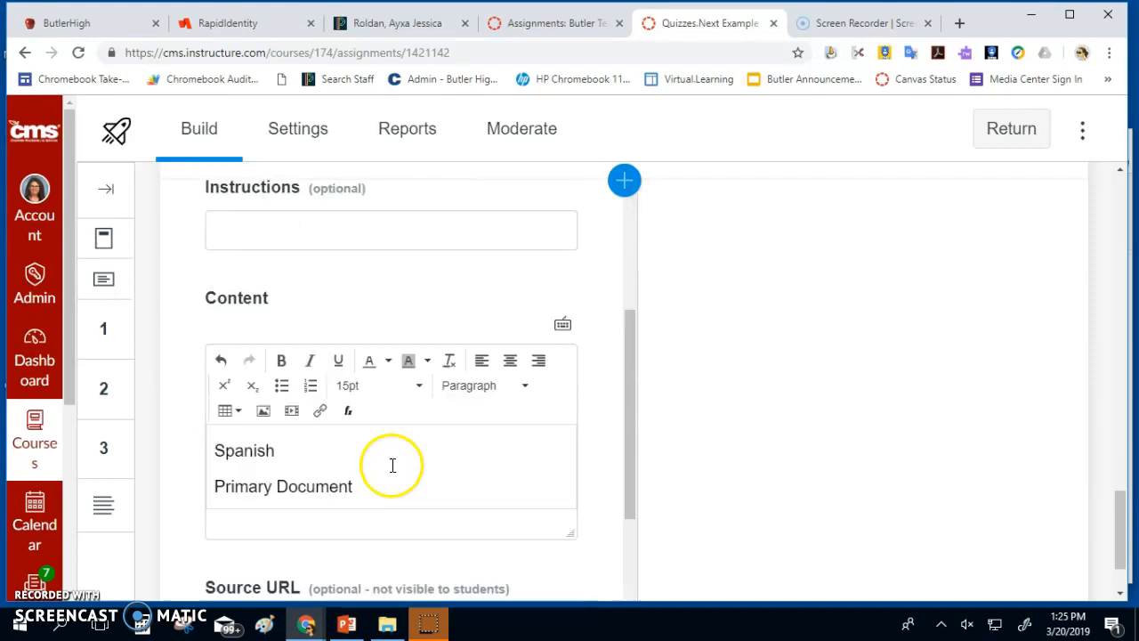
{"action": "scroll", "coordinate": [341, 552], "scroll_direction": "down", "scroll_amount": 3}
{"action": "left_click", "coordinate": [223, 520]}
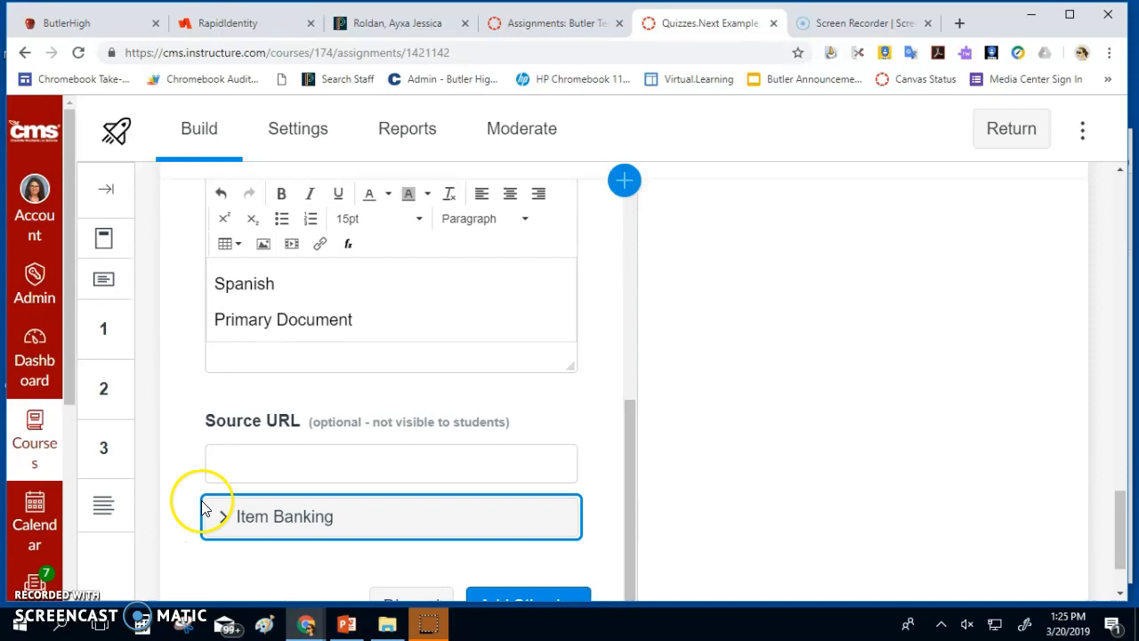
{"action": "scroll", "coordinate": [213, 516], "scroll_direction": "down", "scroll_amount": 1}
{"action": "left_click", "coordinate": [518, 593]}
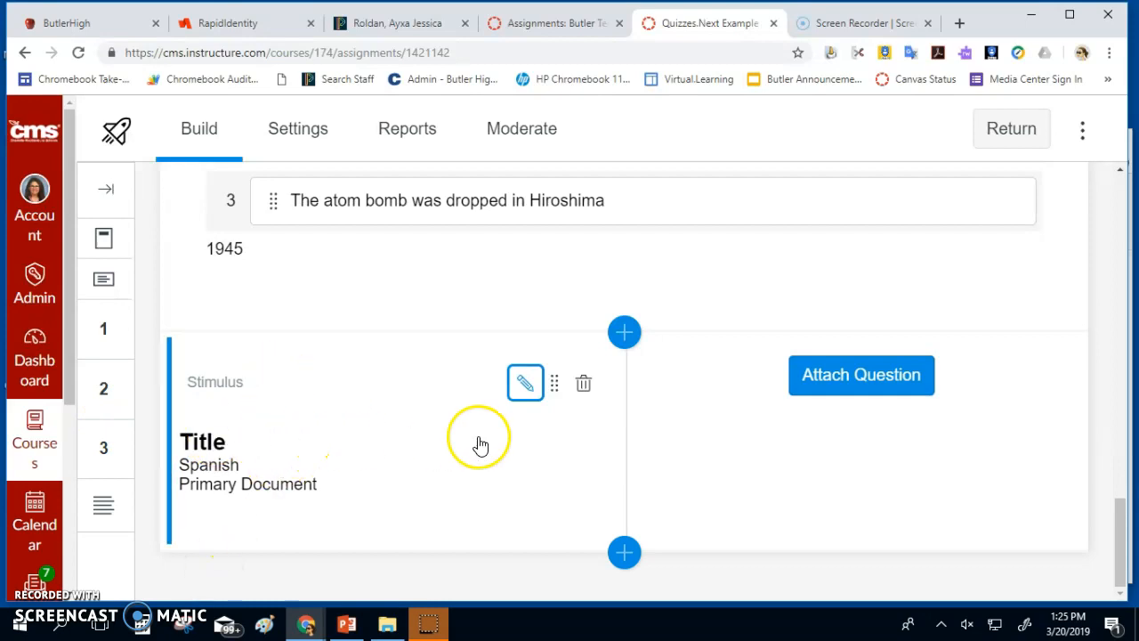
{"action": "left_click", "coordinate": [856, 385]}
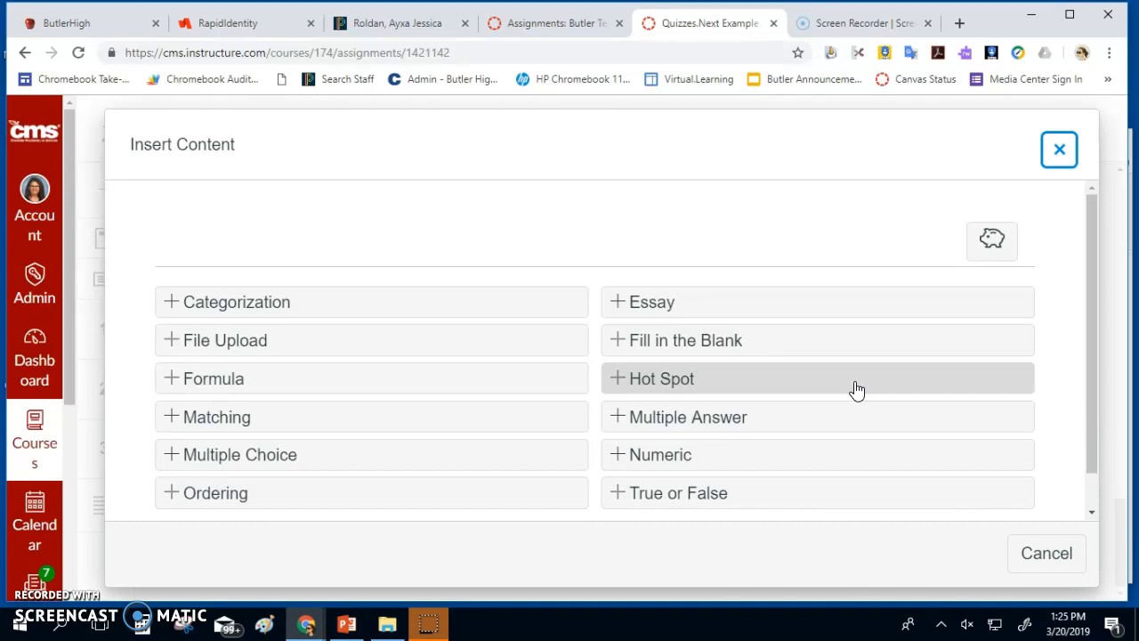
Choose Fill in the Blank in Insert Content to add question 4 under the stimulus
{"action": "left_click", "coordinate": [771, 336]}
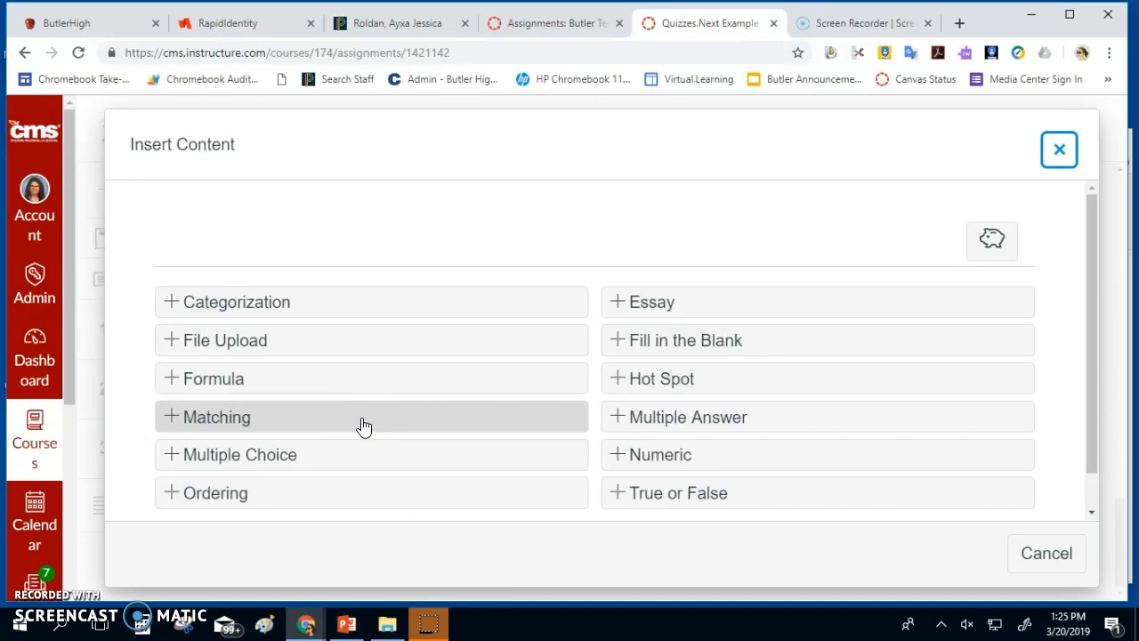
{"action": "left_click", "coordinate": [631, 344]}
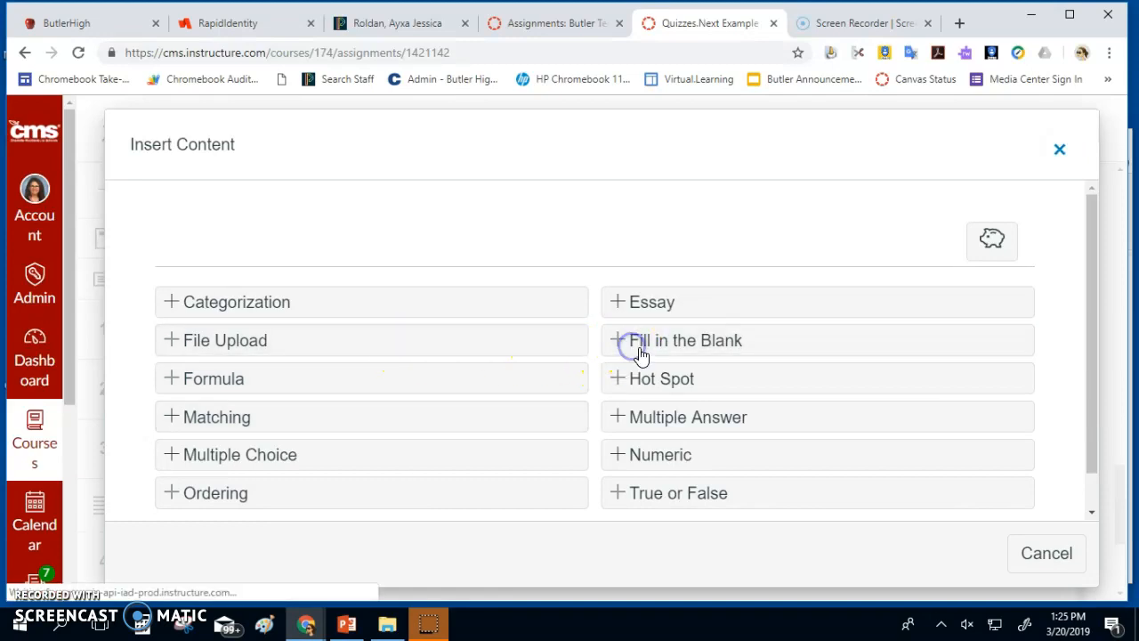
Title question 4 'What did the recording say?' and paste the same text into its stem
{"action": "type", "text": "What did hte"}
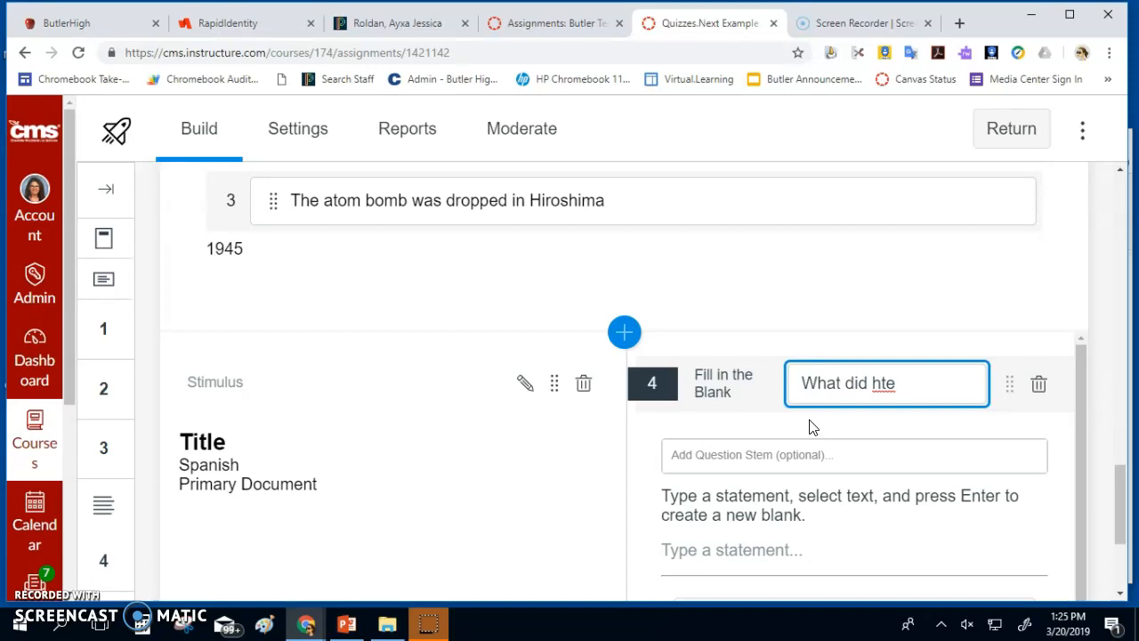
{"action": "type", "text": " recording say?"}
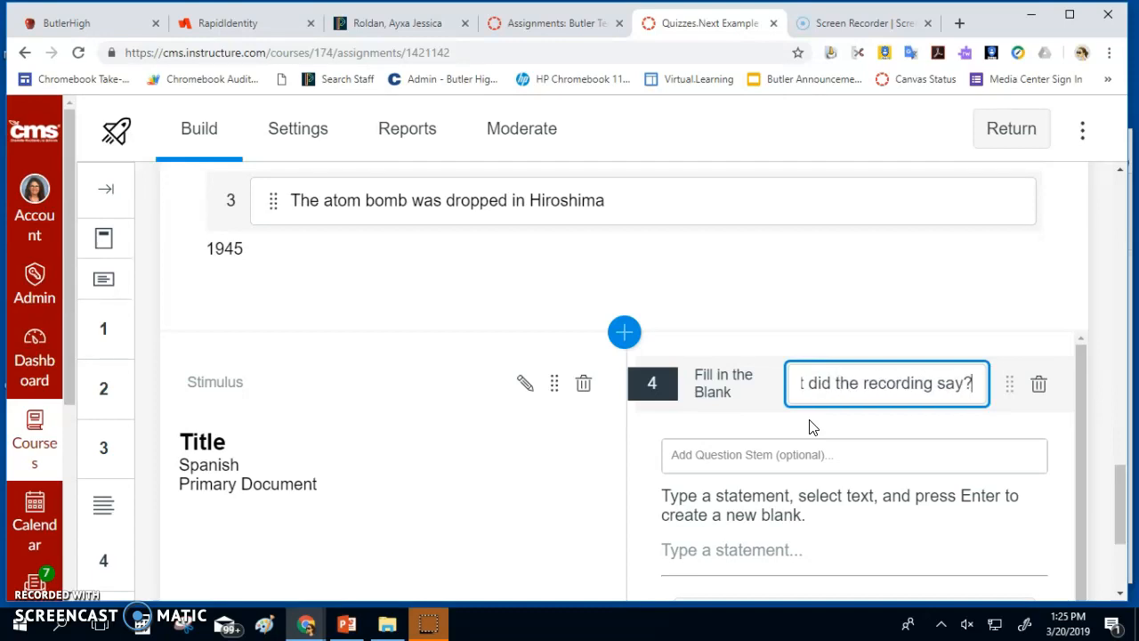
{"action": "left_click_drag", "start_coordinate": [969, 383], "coordinate": [647, 388]}
{"action": "key", "text": "ctrl+c"}
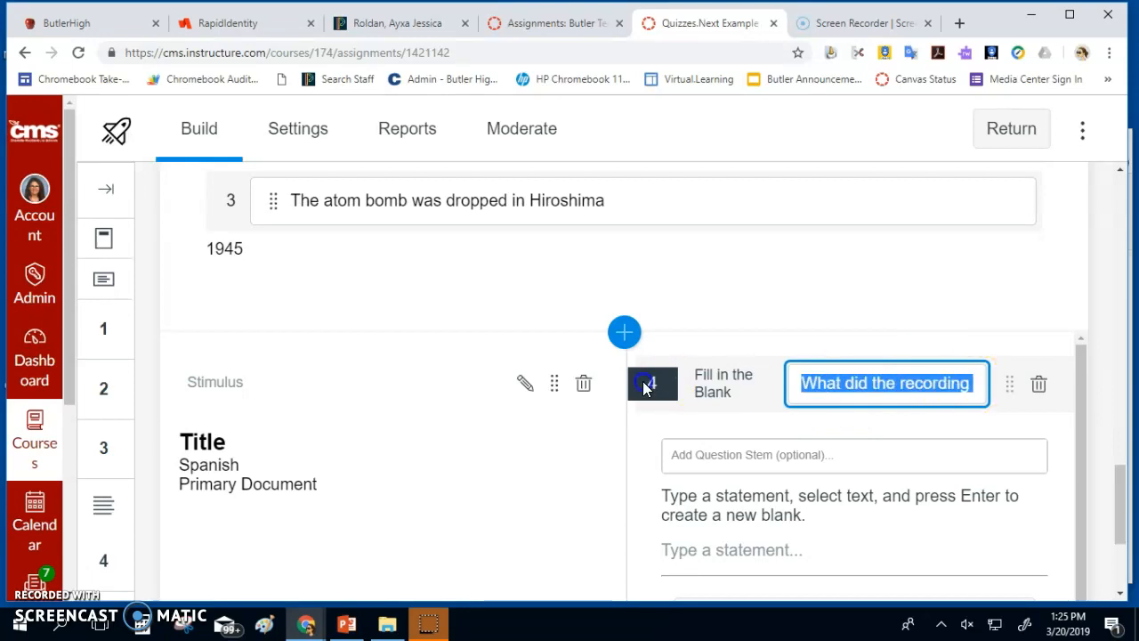
{"action": "left_click", "coordinate": [796, 452]}
{"action": "key", "text": "ctrl+v"}
{"action": "scroll", "coordinate": [798, 463], "scroll_direction": "down", "scroll_amount": 1}
{"action": "scroll", "coordinate": [795, 475], "scroll_direction": "down", "scroll_amount": 2}
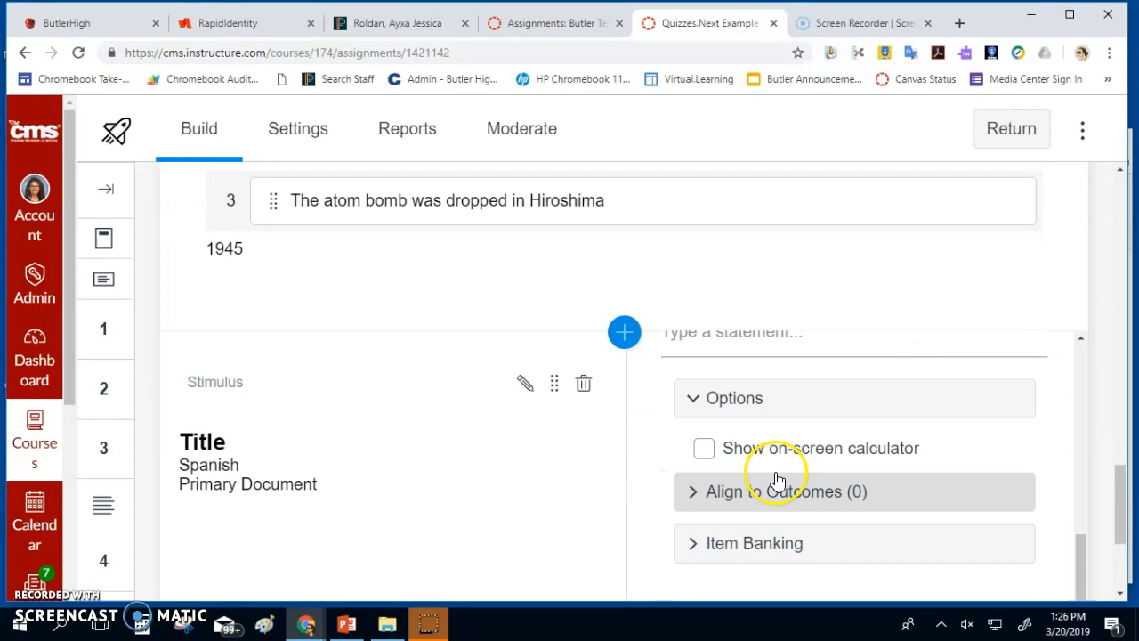
{"action": "scroll", "coordinate": [768, 442], "scroll_direction": "up", "scroll_amount": 2}
Enter 'food' as the answer statement and save the Fill in the Blank question
{"action": "left_click", "coordinate": [754, 502]}
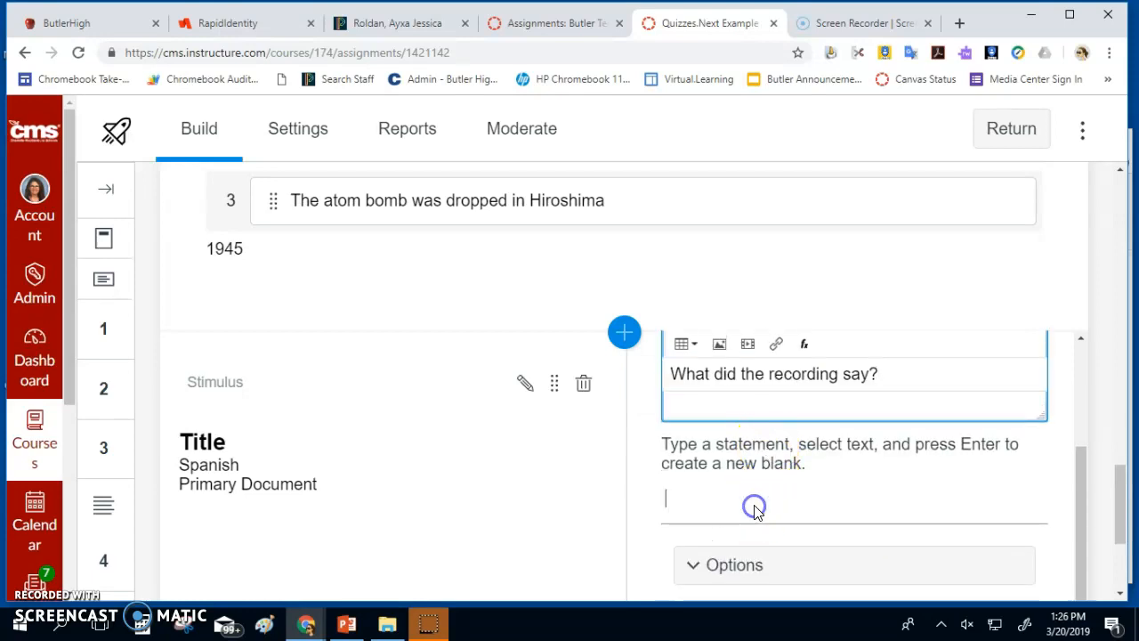
{"action": "scroll", "coordinate": [754, 512], "scroll_direction": "down", "scroll_amount": 2}
{"action": "scroll", "coordinate": [828, 502], "scroll_direction": "up", "scroll_amount": 2}
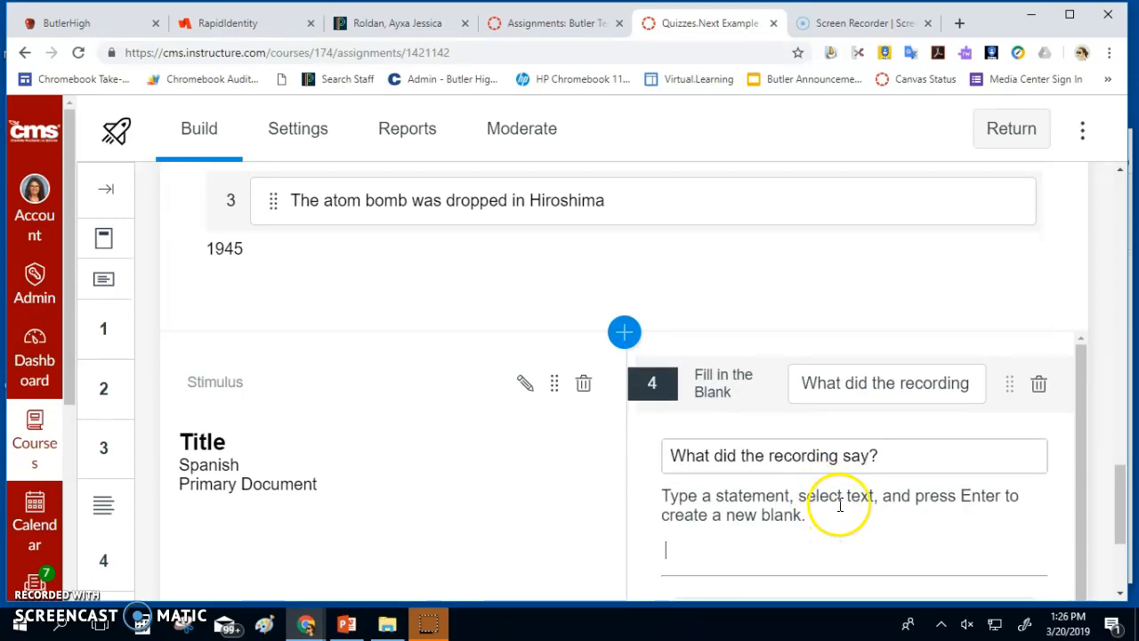
{"action": "left_click", "coordinate": [772, 455]}
{"action": "scroll", "coordinate": [777, 531], "scroll_direction": "down", "scroll_amount": 2}
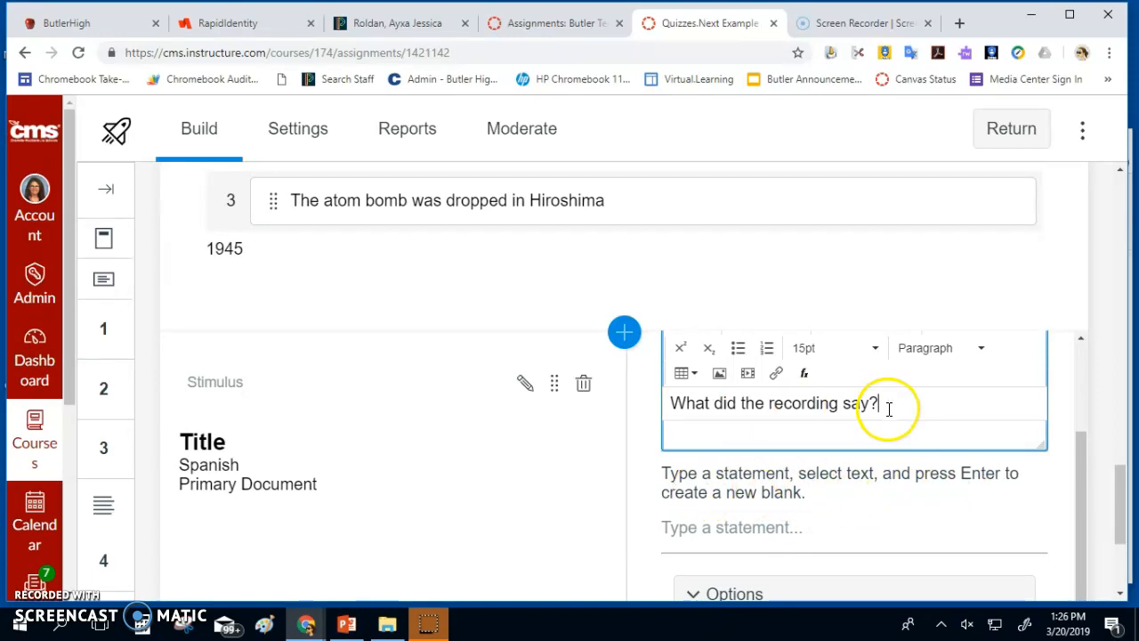
{"action": "key", "text": "Return"}
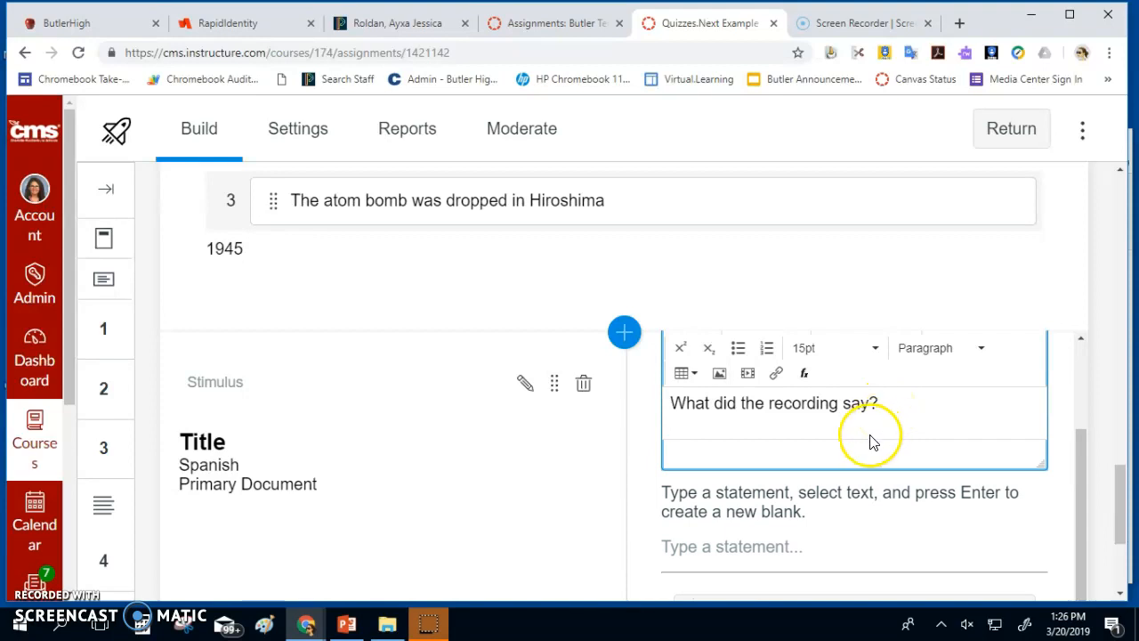
{"action": "scroll", "coordinate": [789, 483], "scroll_direction": "down", "scroll_amount": 2}
{"action": "scroll", "coordinate": [732, 407], "scroll_direction": "up", "scroll_amount": 2}
{"action": "left_click", "coordinate": [718, 508]}
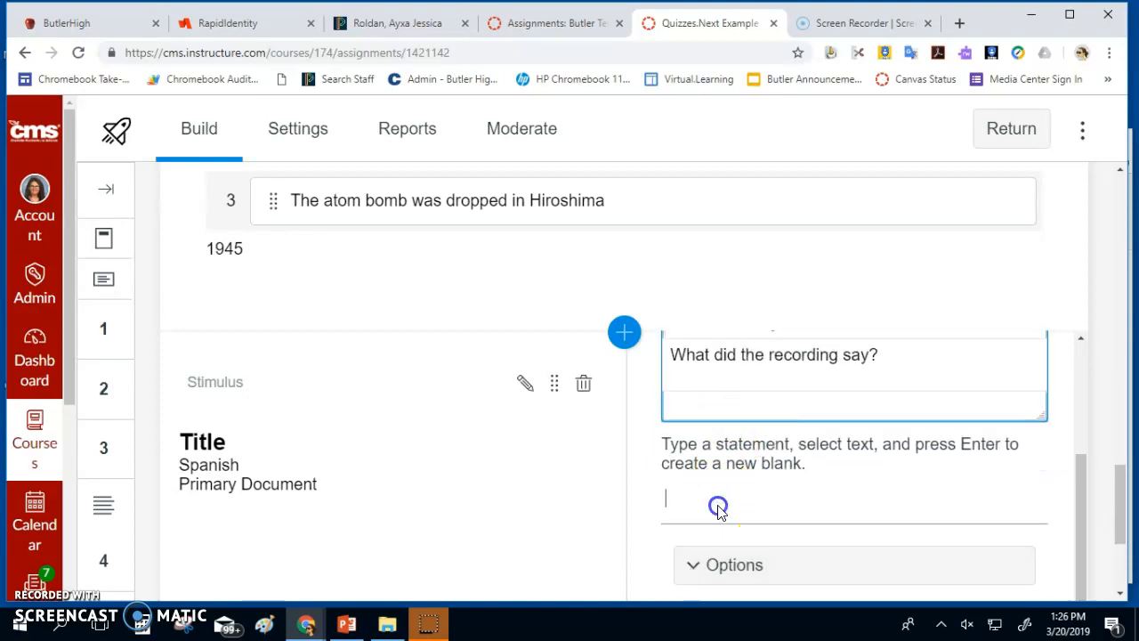
{"action": "scroll", "coordinate": [718, 507], "scroll_direction": "down", "scroll_amount": 2}
{"action": "type", "text": "food"}
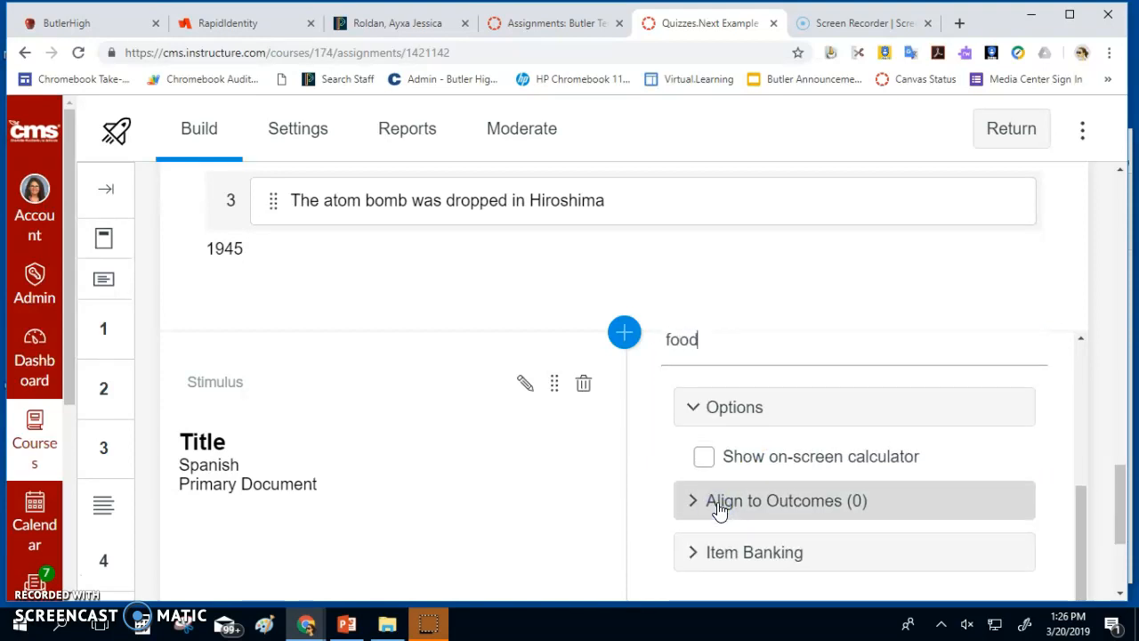
{"action": "scroll", "coordinate": [735, 486], "scroll_direction": "down", "scroll_amount": 4}
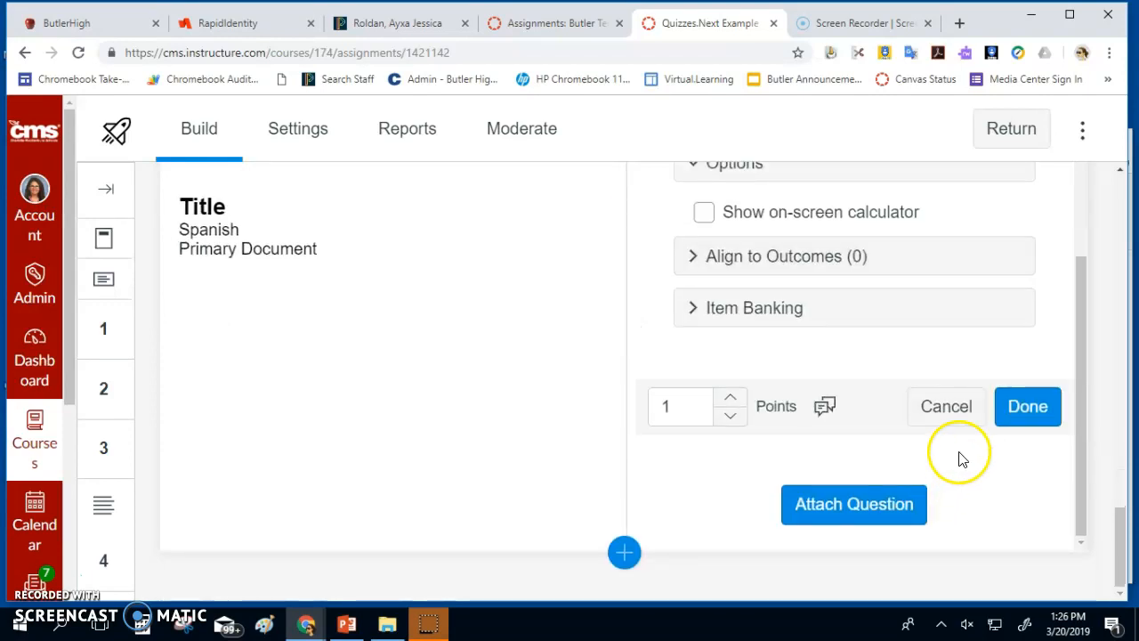
{"action": "left_click", "coordinate": [1042, 407]}
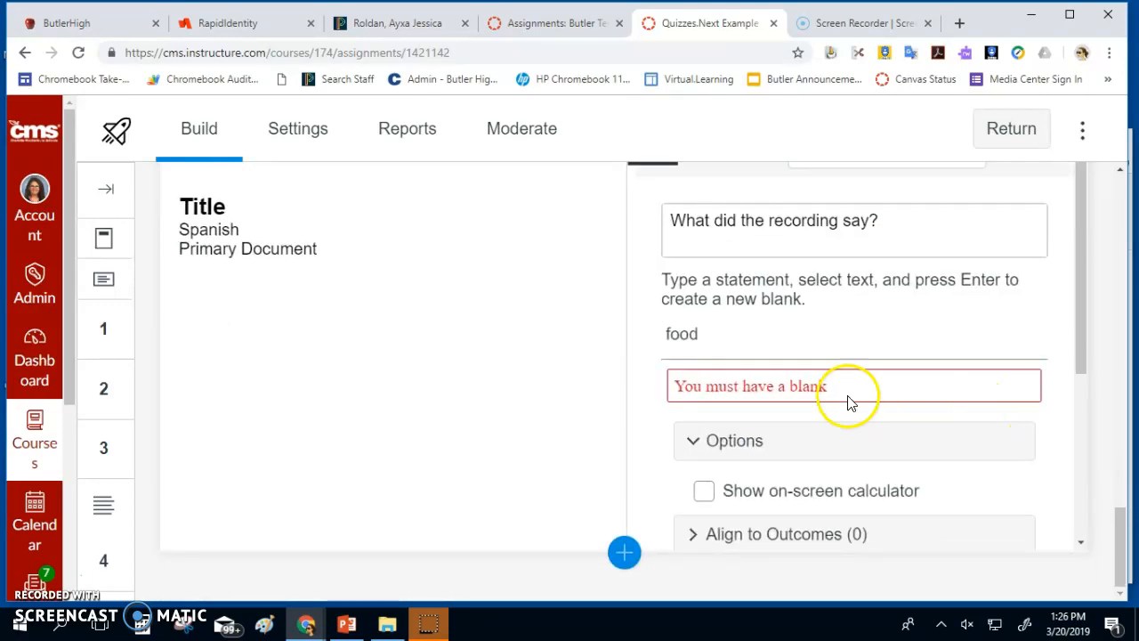
Break the stimulus question stem onto two lines
{"action": "scroll", "coordinate": [822, 380], "scroll_direction": "up", "scroll_amount": 3}
{"action": "left_click", "coordinate": [770, 470]}
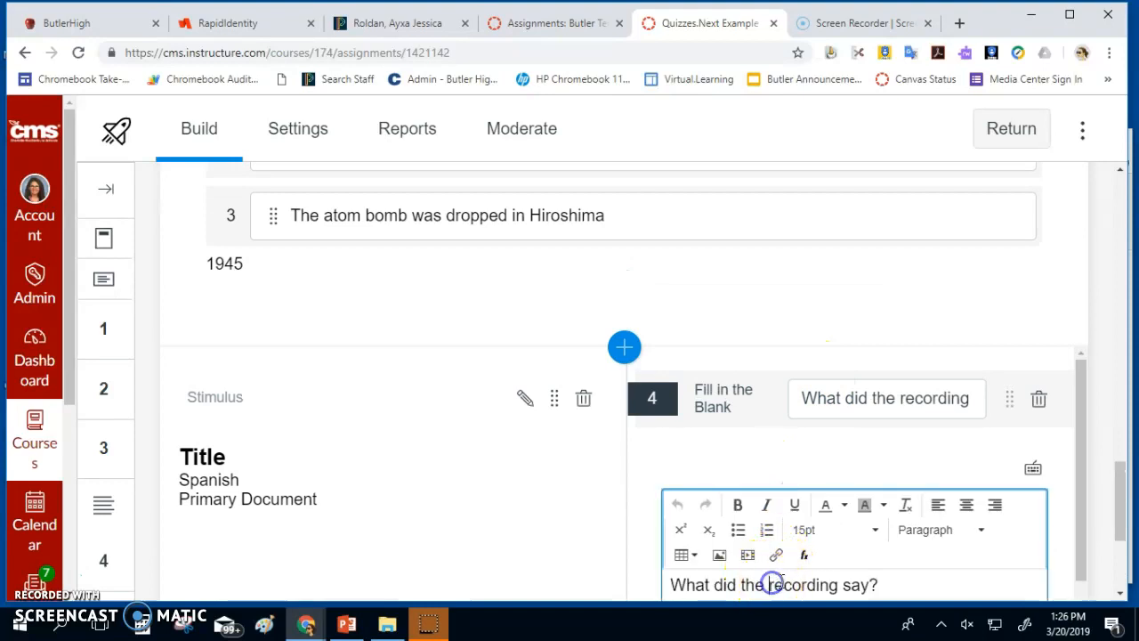
{"action": "key", "text": "Return"}
Delete the unfinished Fill in the Blank question 4 from the stimulus
{"action": "scroll", "coordinate": [814, 583], "scroll_direction": "down", "scroll_amount": 2}
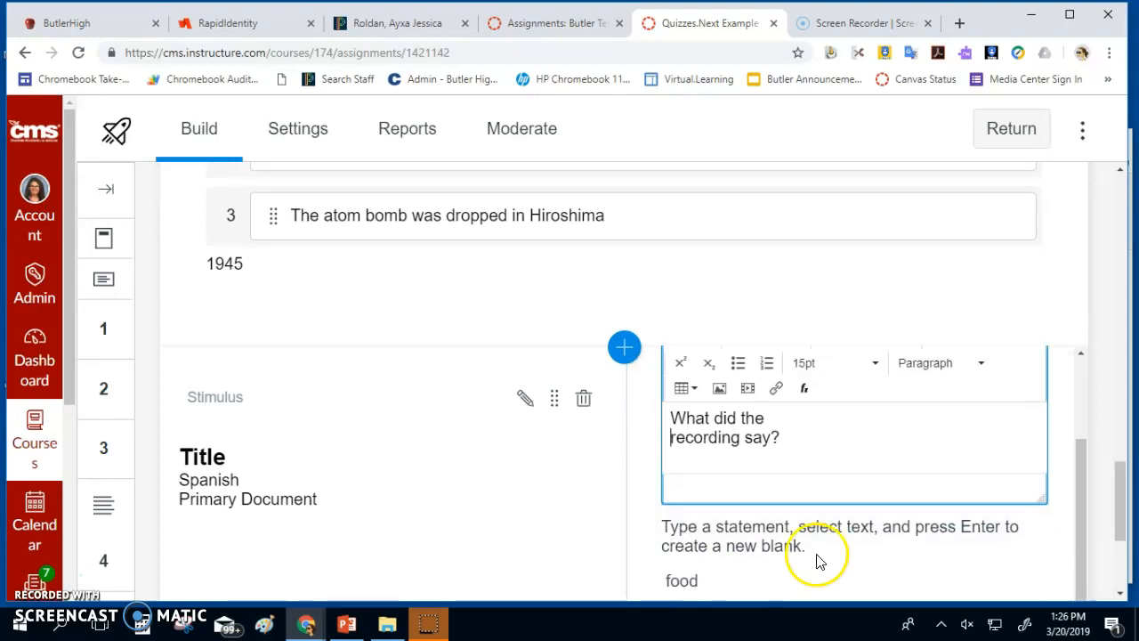
{"action": "scroll", "coordinate": [817, 556], "scroll_direction": "down", "scroll_amount": 3}
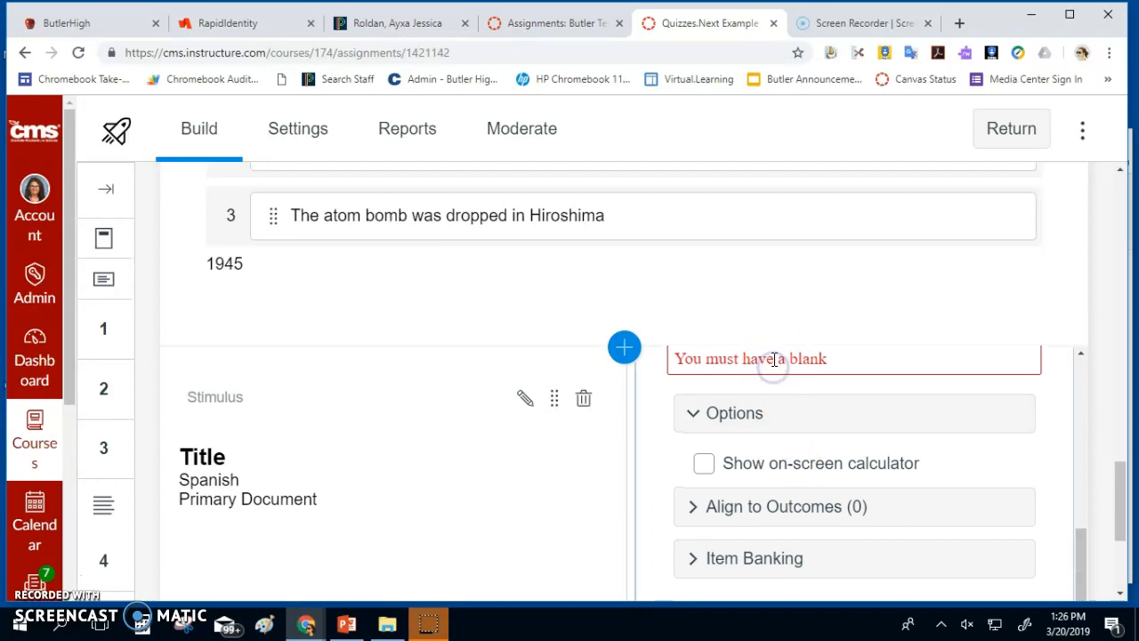
{"action": "scroll", "coordinate": [775, 359], "scroll_direction": "up", "scroll_amount": 5}
{"action": "left_click", "coordinate": [1039, 402]}
{"action": "left_click", "coordinate": [793, 416]}
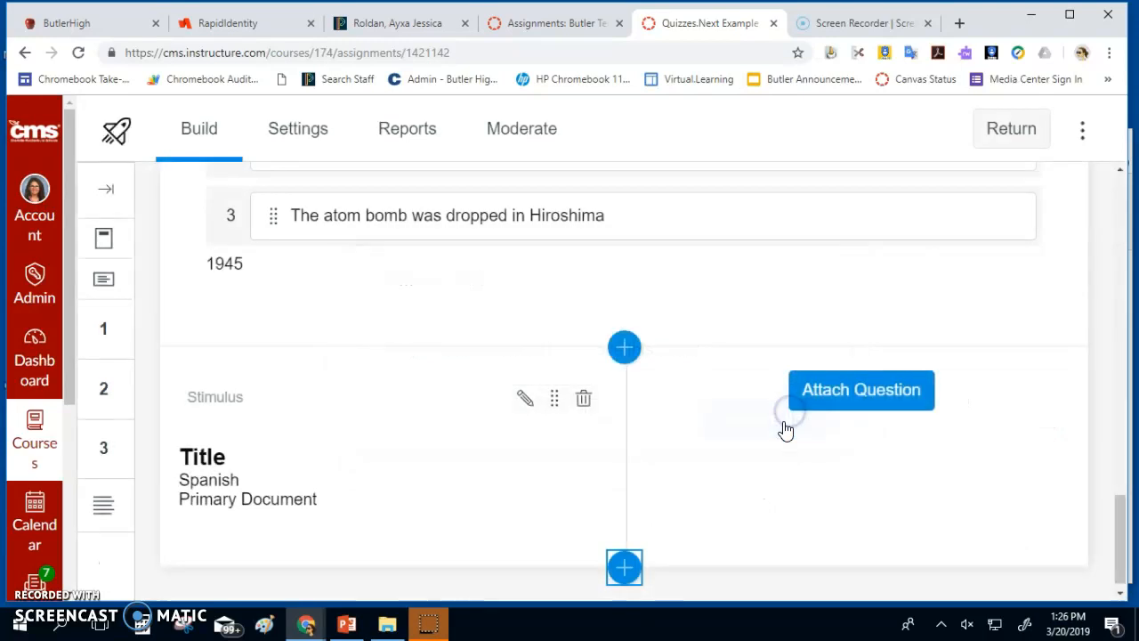
{"action": "left_click", "coordinate": [852, 390]}
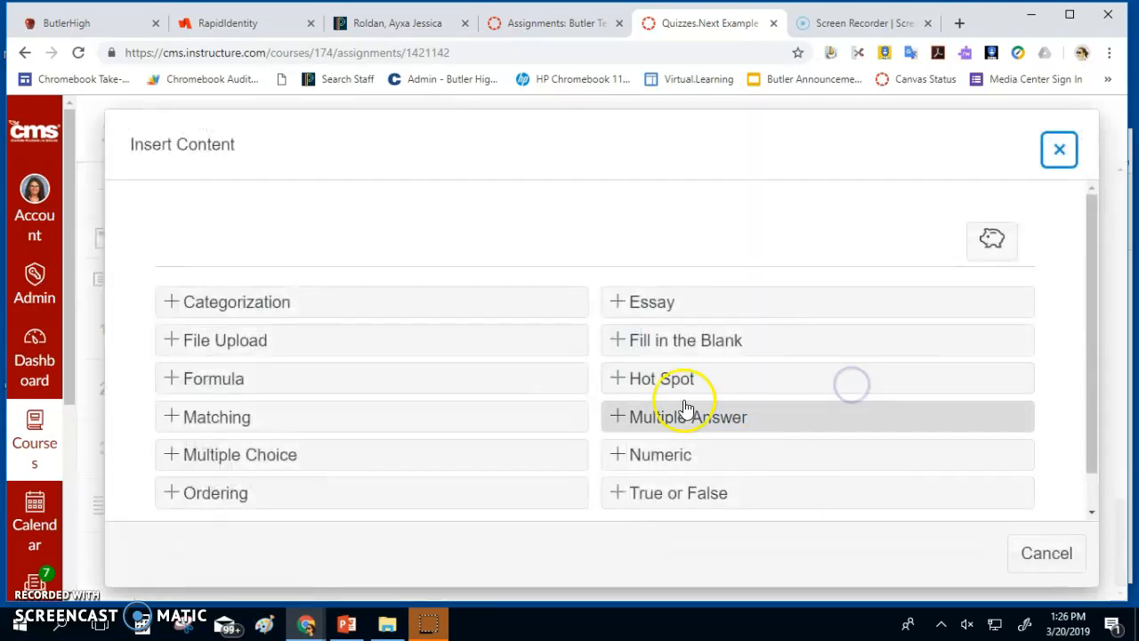
Attach a multiple-choice question to the stimulus with the stem 'What is the answer?'
{"action": "left_click", "coordinate": [236, 459]}
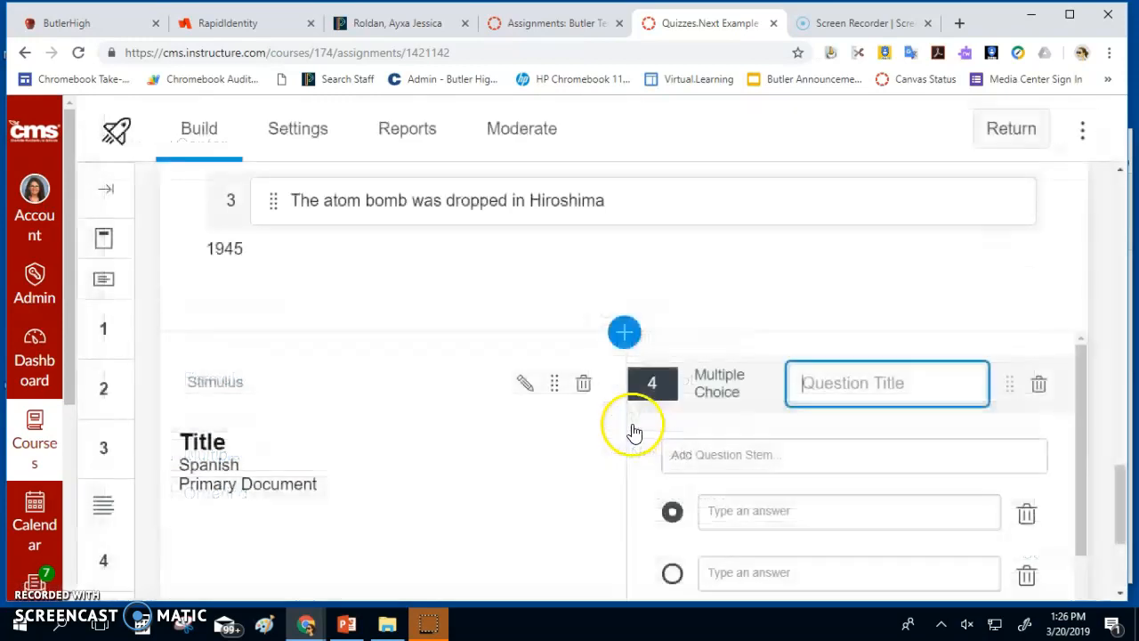
{"action": "left_click", "coordinate": [748, 454]}
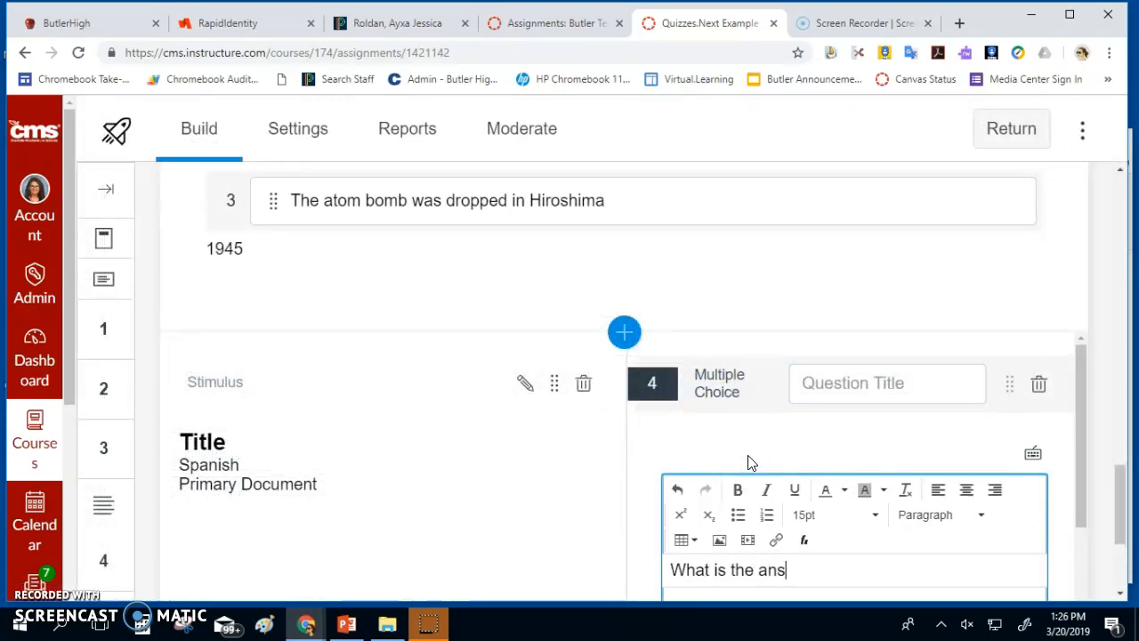
{"action": "left_click", "coordinate": [841, 549]}
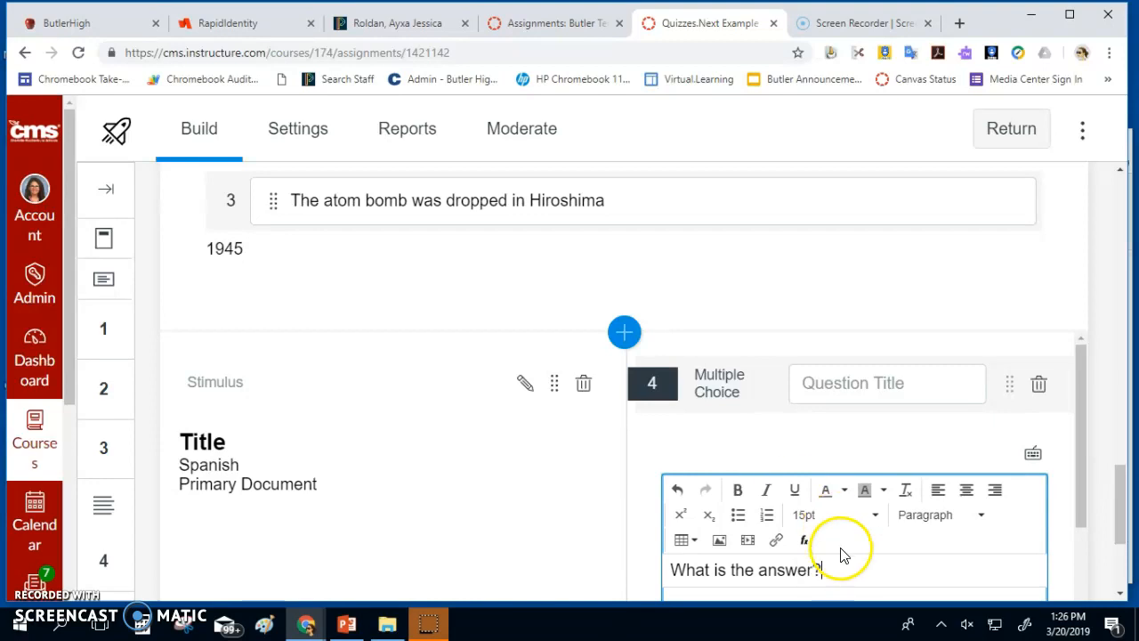
{"action": "left_click", "coordinate": [686, 566]}
{"action": "left_click_drag", "start_coordinate": [820, 569], "coordinate": [635, 569]}
{"action": "scroll", "coordinate": [686, 501], "scroll_direction": "down", "scroll_amount": 3}
{"action": "scroll", "coordinate": [712, 470], "scroll_direction": "up", "scroll_amount": 1}
Enter answer choices 2 (correct) and 1, deleting the empty answer rows
{"action": "left_click", "coordinate": [719, 489]}
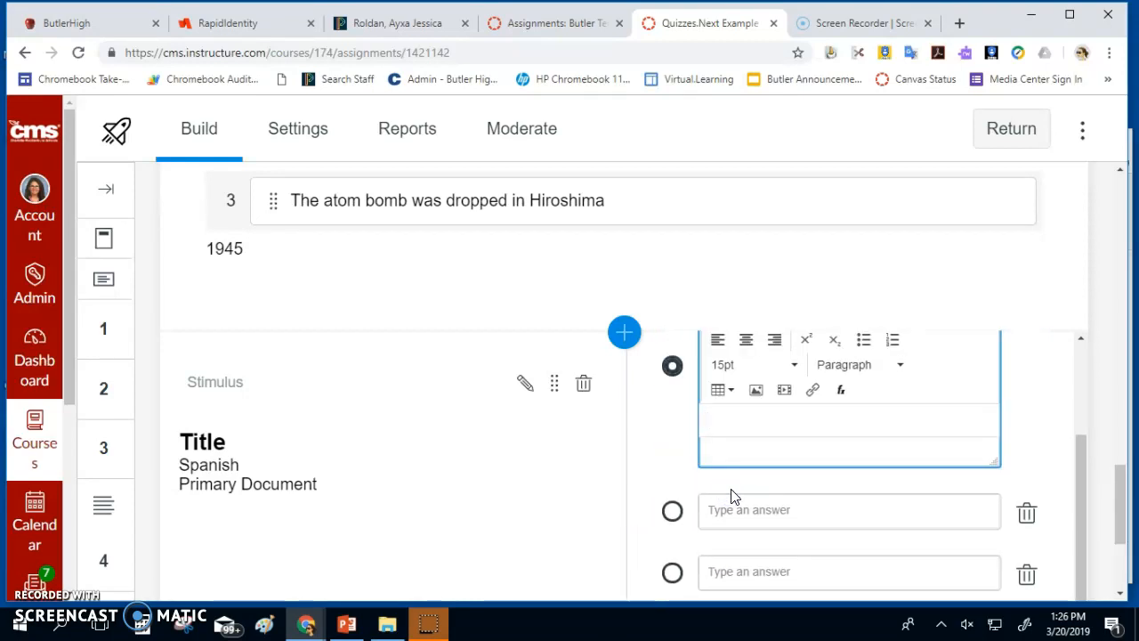
{"action": "type", "text": "1"}
{"action": "key", "text": "BackSpace"}
{"action": "left_click", "coordinate": [771, 508]}
{"action": "scroll", "coordinate": [736, 437], "scroll_direction": "up", "scroll_amount": 1}
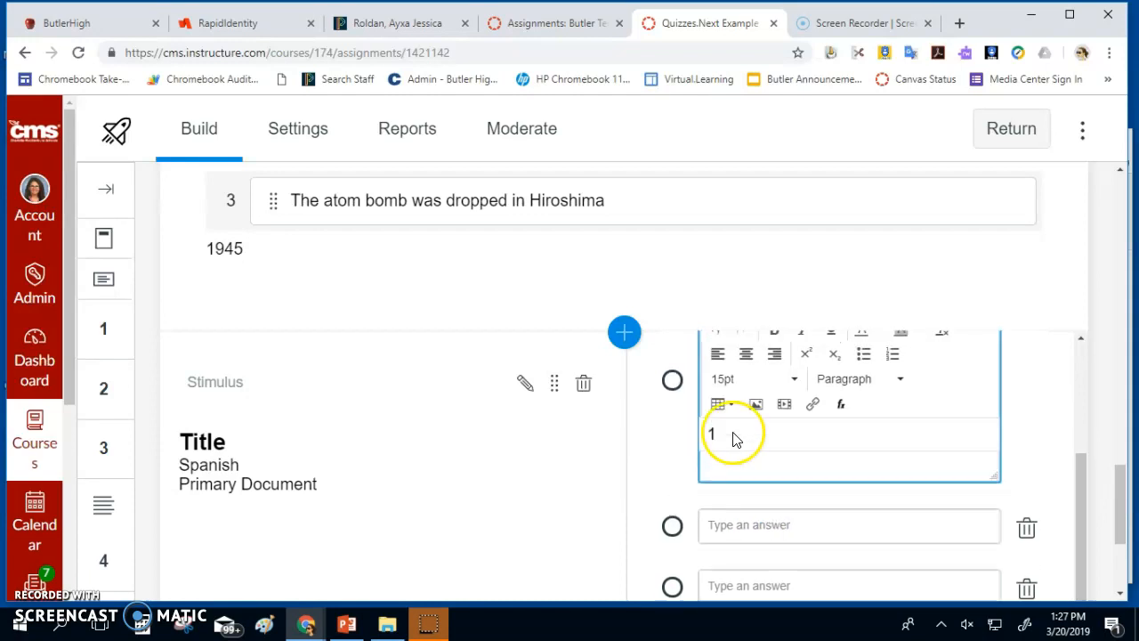
{"action": "scroll", "coordinate": [727, 472], "scroll_direction": "down", "scroll_amount": 3}
{"action": "scroll", "coordinate": [732, 474], "scroll_direction": "up", "scroll_amount": 3}
{"action": "scroll", "coordinate": [739, 485], "scroll_direction": "down", "scroll_amount": 4}
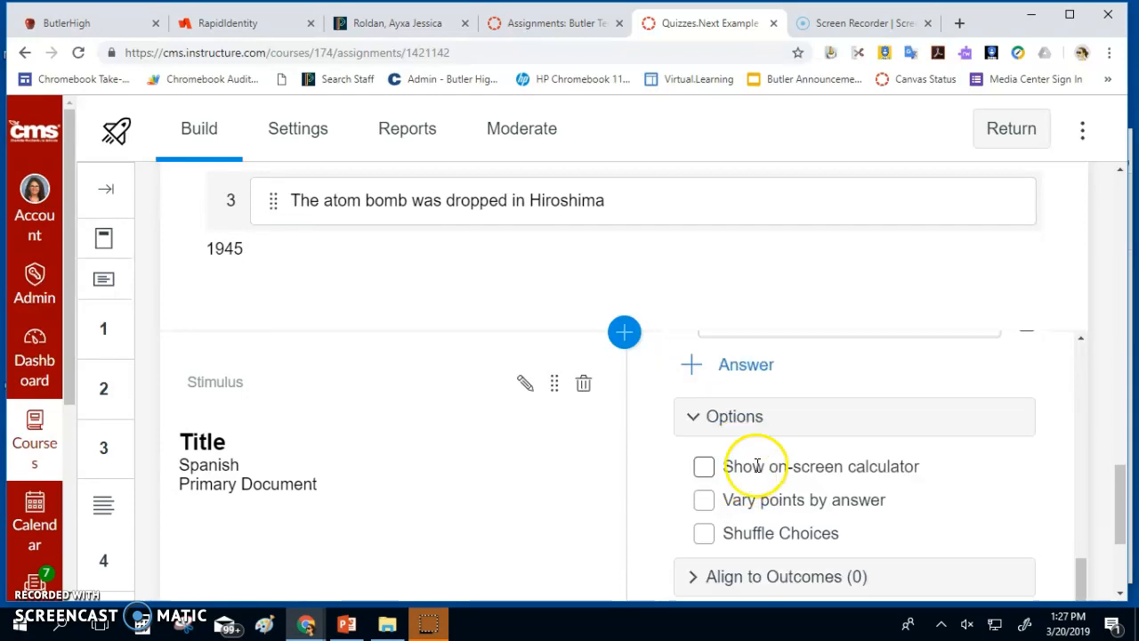
{"action": "scroll", "coordinate": [758, 466], "scroll_direction": "up", "scroll_amount": 1}
{"action": "left_click", "coordinate": [1026, 408]}
{"action": "scroll", "coordinate": [1024, 383], "scroll_direction": "down", "scroll_amount": 2}
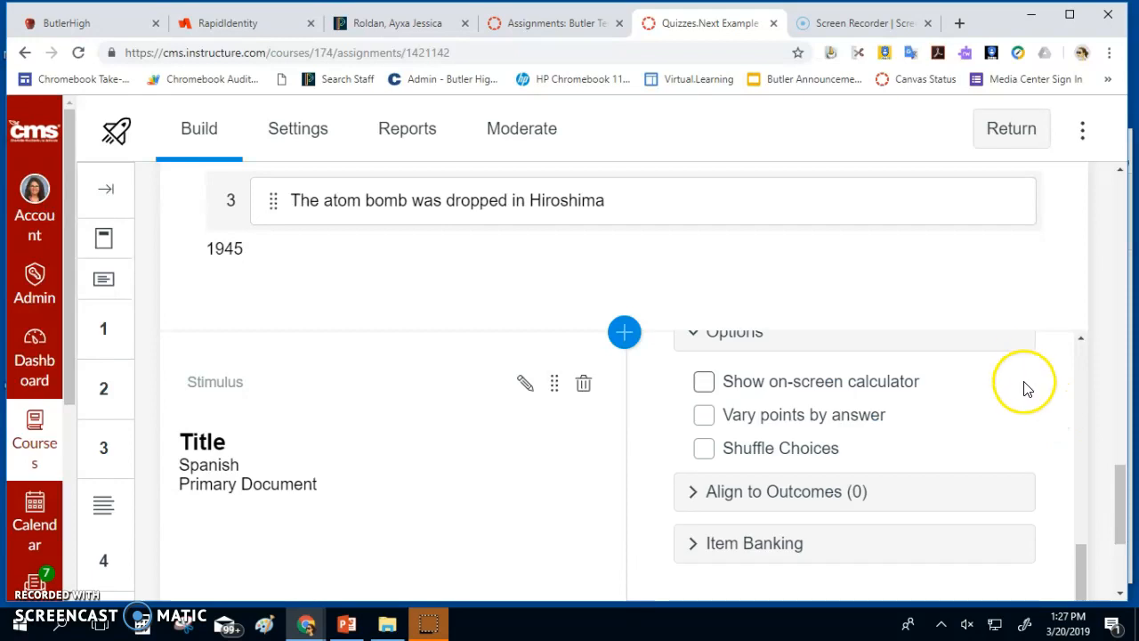
{"action": "scroll", "coordinate": [1021, 391], "scroll_direction": "up", "scroll_amount": 4}
{"action": "left_click", "coordinate": [1015, 563]}
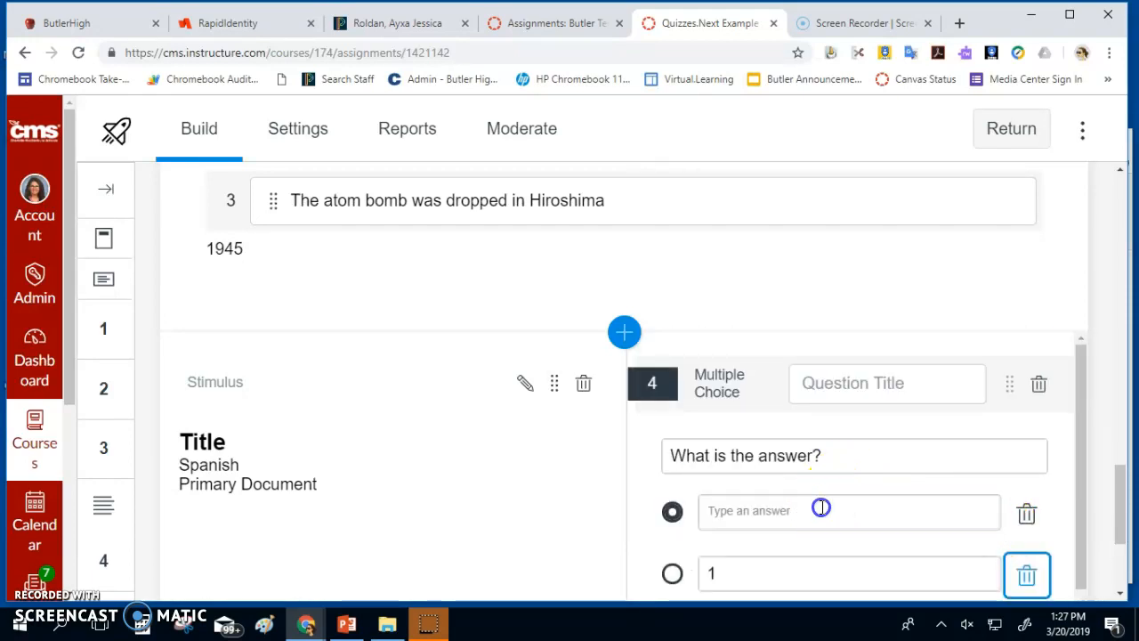
Save the 1-point question with Done, then reopen and close Insert Content without adding anything
{"action": "left_click", "coordinate": [818, 508]}
{"action": "scroll", "coordinate": [796, 498], "scroll_direction": "down", "scroll_amount": 3}
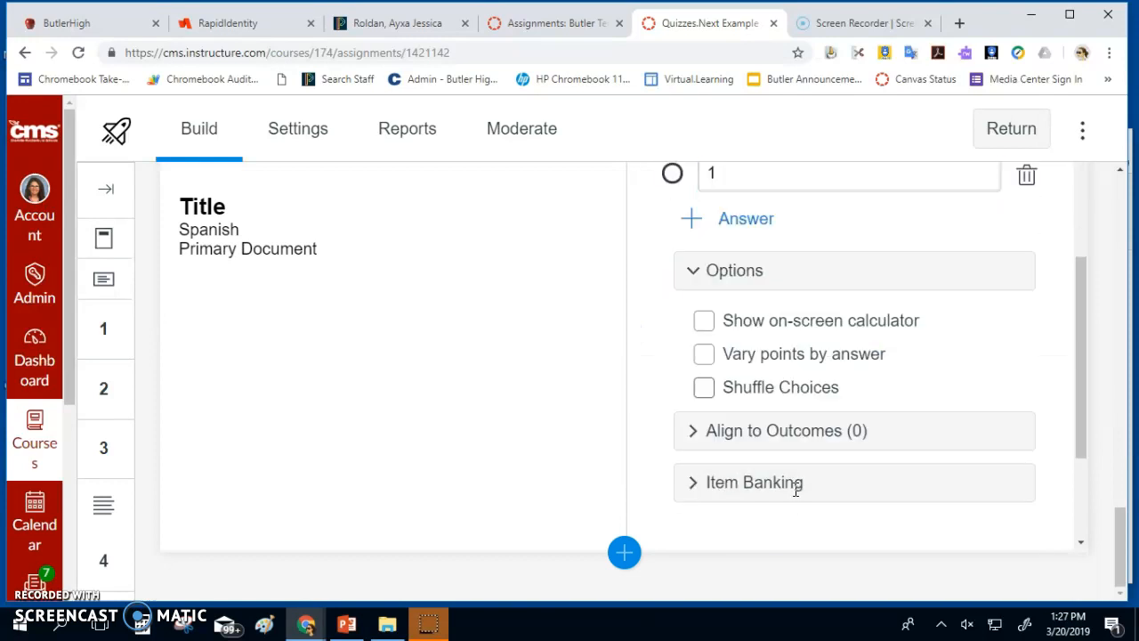
{"action": "scroll", "coordinate": [780, 487], "scroll_direction": "down", "scroll_amount": 2}
{"action": "left_click", "coordinate": [1019, 407]}
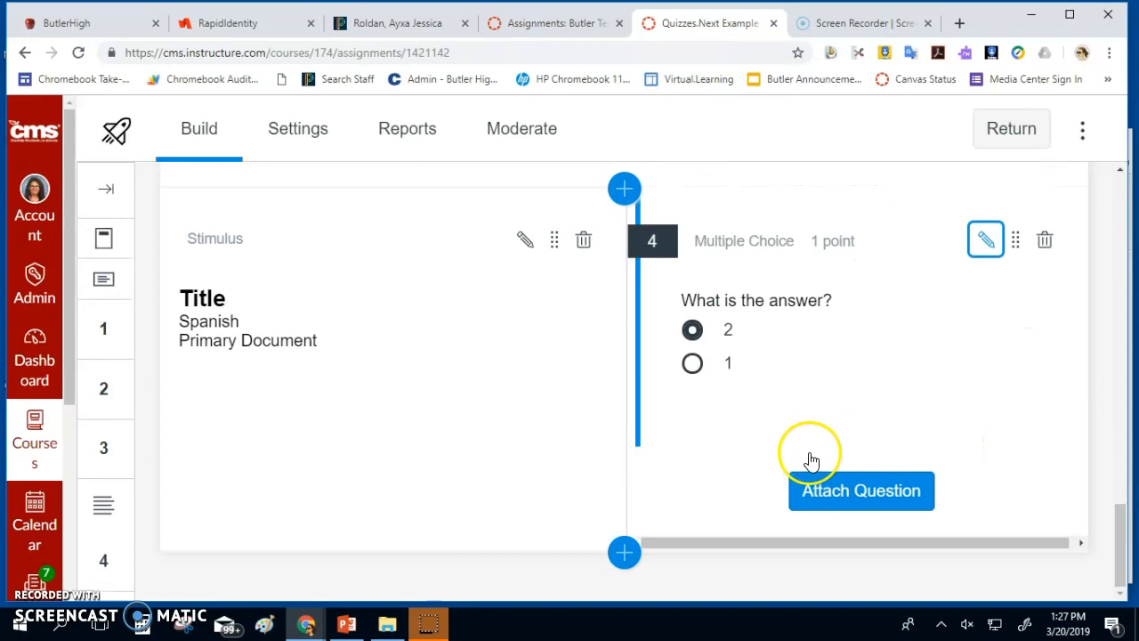
{"action": "left_click", "coordinate": [833, 501]}
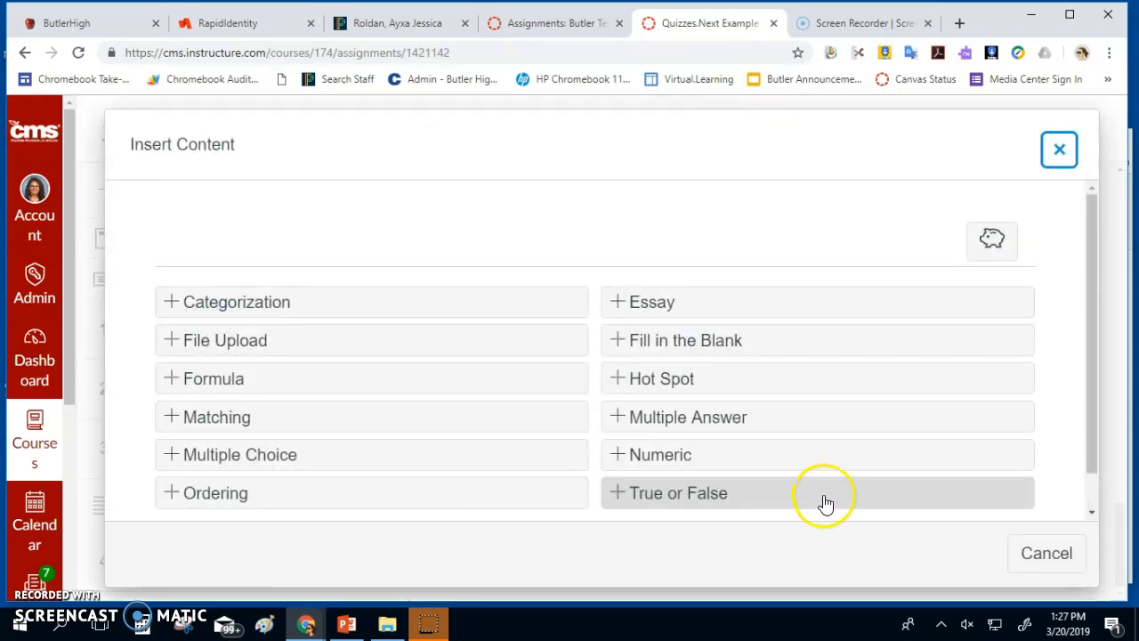
{"action": "left_click", "coordinate": [1053, 153]}
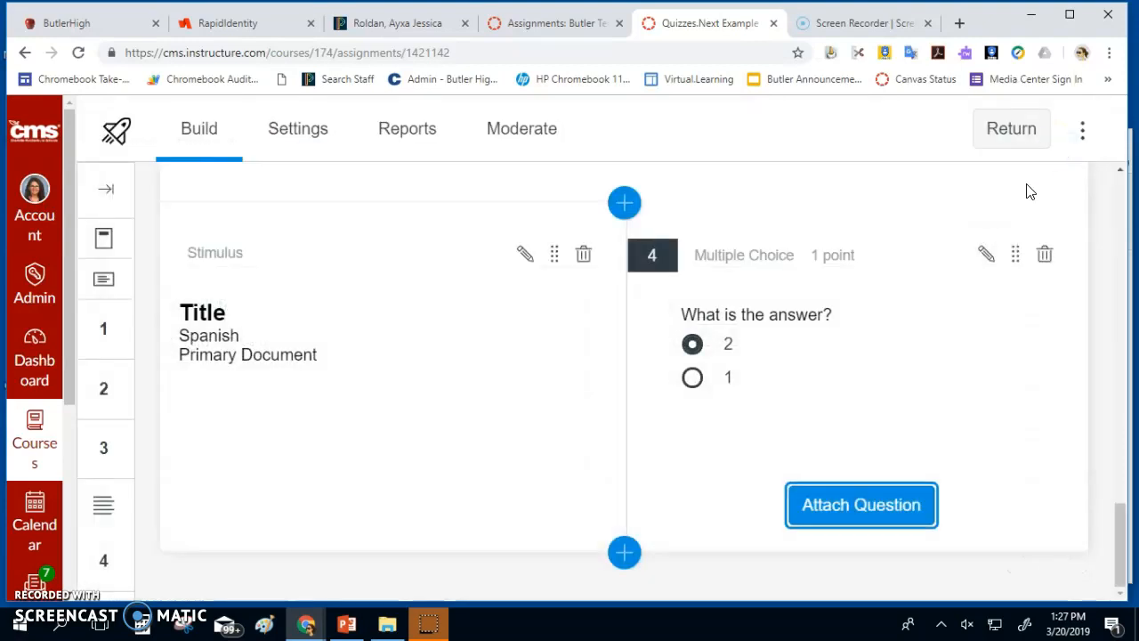
Exit the Quizzes.Next builder back to the Butler course's Assignments page
{"action": "scroll", "coordinate": [1015, 205], "scroll_direction": "up", "scroll_amount": 10}
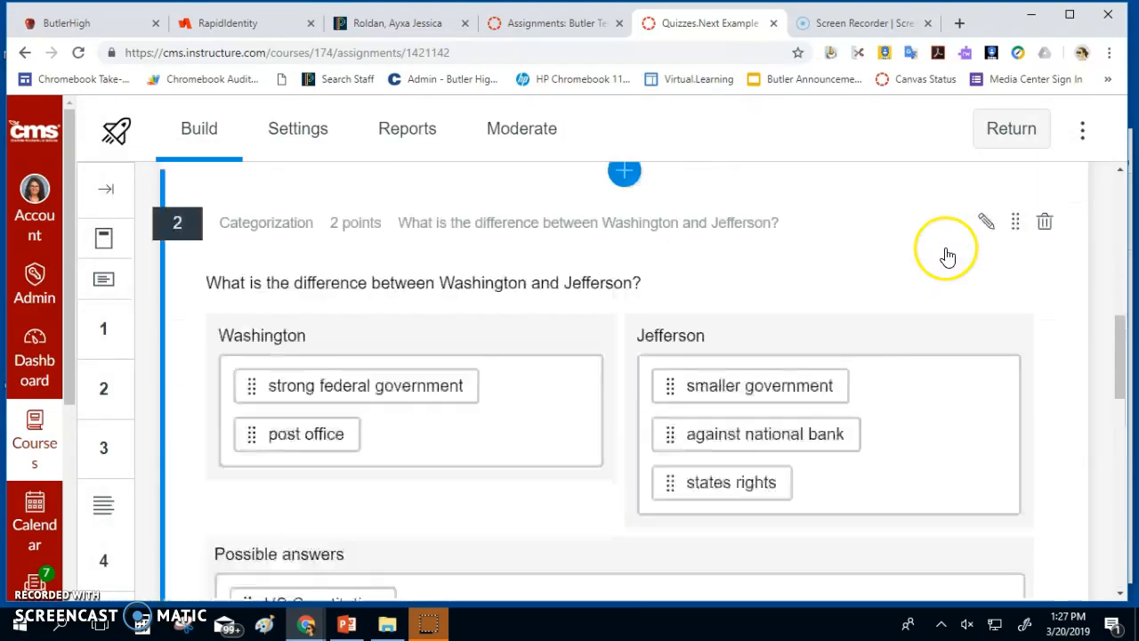
{"action": "scroll", "coordinate": [943, 259], "scroll_direction": "up", "scroll_amount": 4}
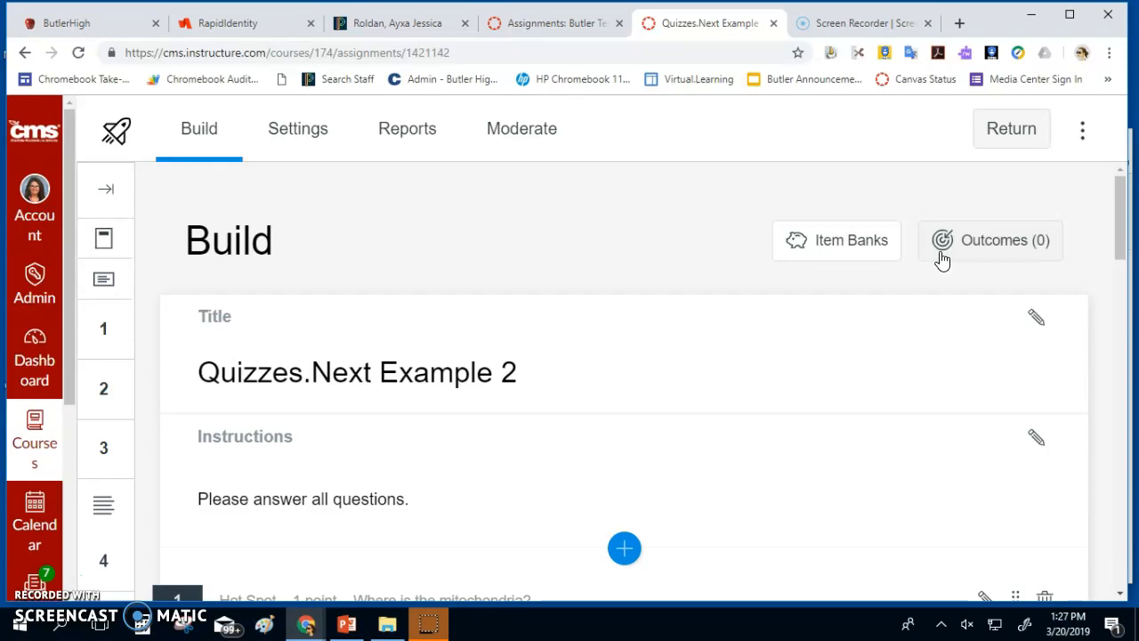
{"action": "left_click", "coordinate": [988, 131]}
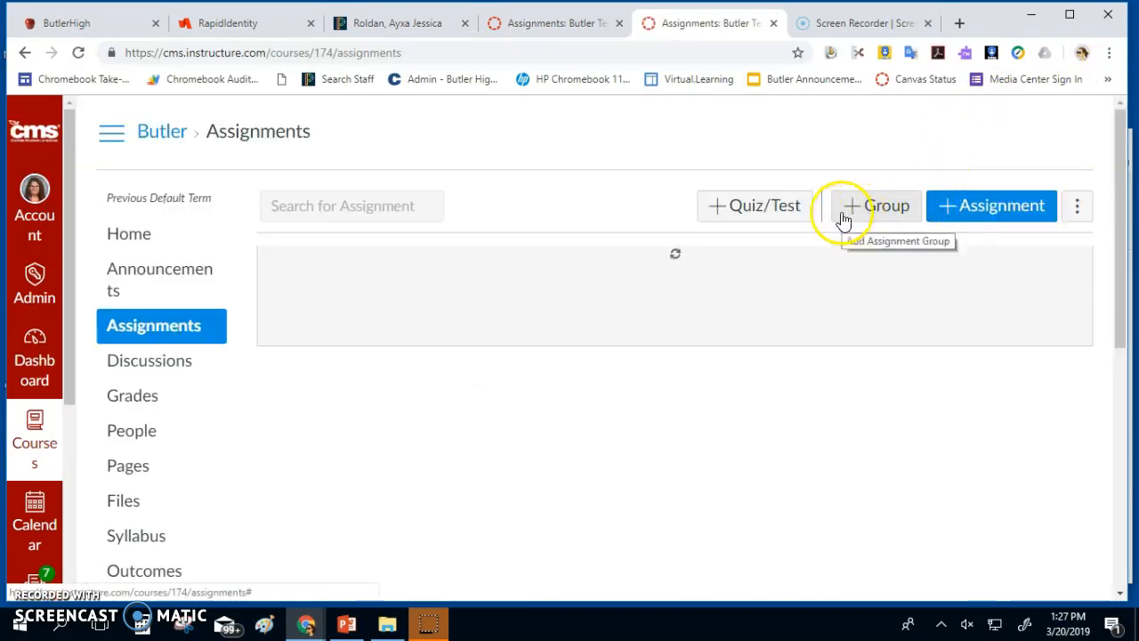
Enter Student View from the course Settings page
{"action": "scroll", "coordinate": [822, 223], "scroll_direction": "down", "scroll_amount": 6}
{"action": "scroll", "coordinate": [757, 232], "scroll_direction": "down", "scroll_amount": 3}
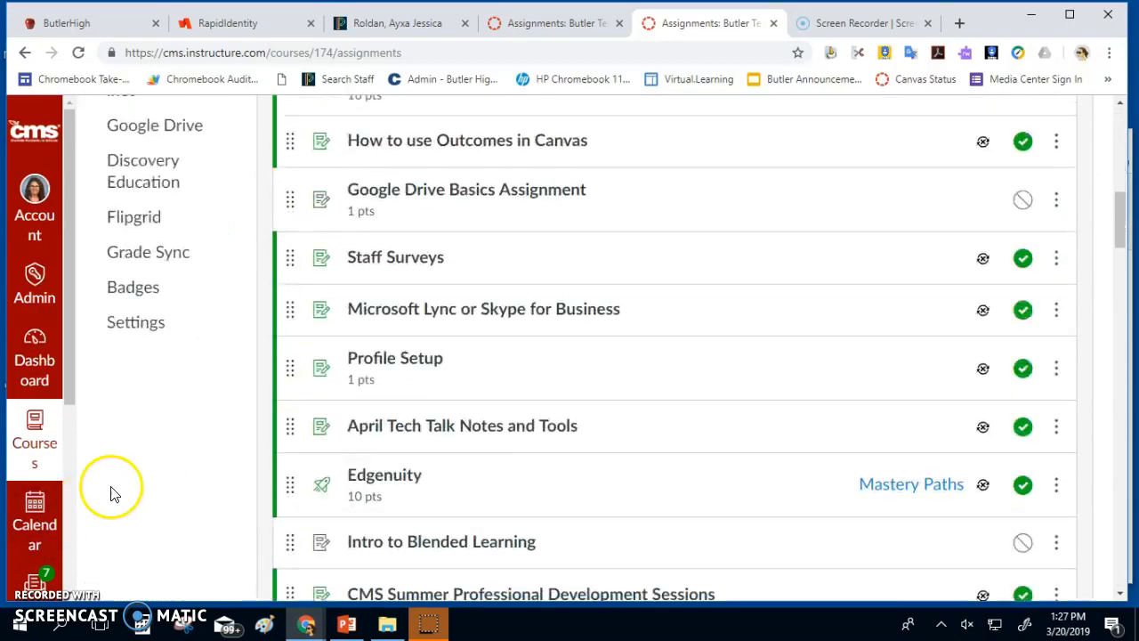
{"action": "left_click", "coordinate": [147, 327]}
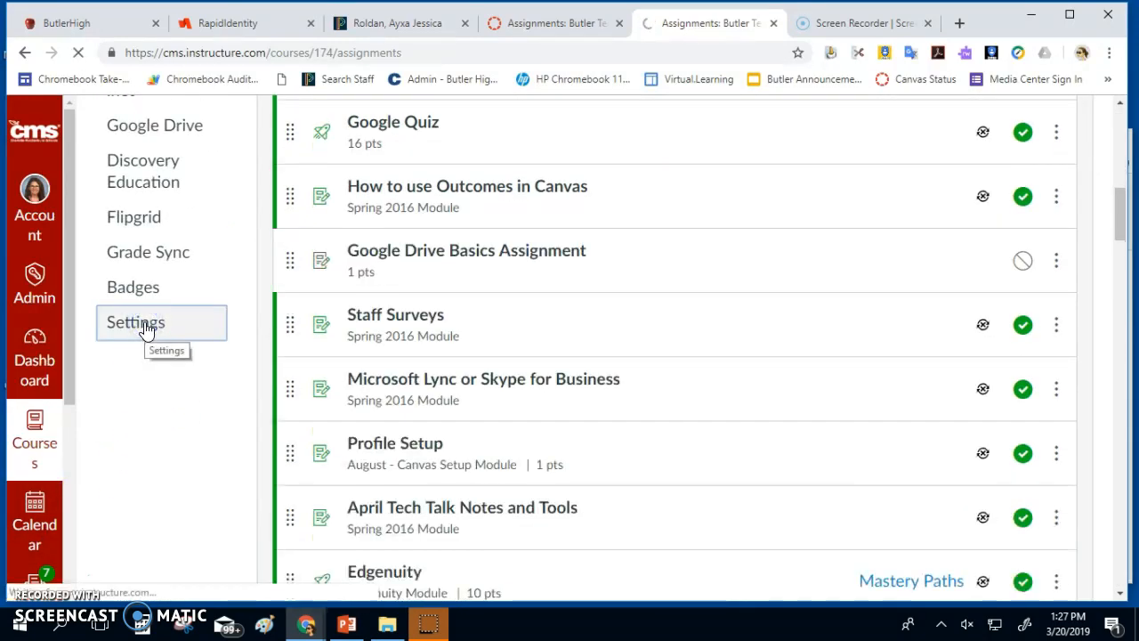
{"action": "left_click", "coordinate": [952, 251]}
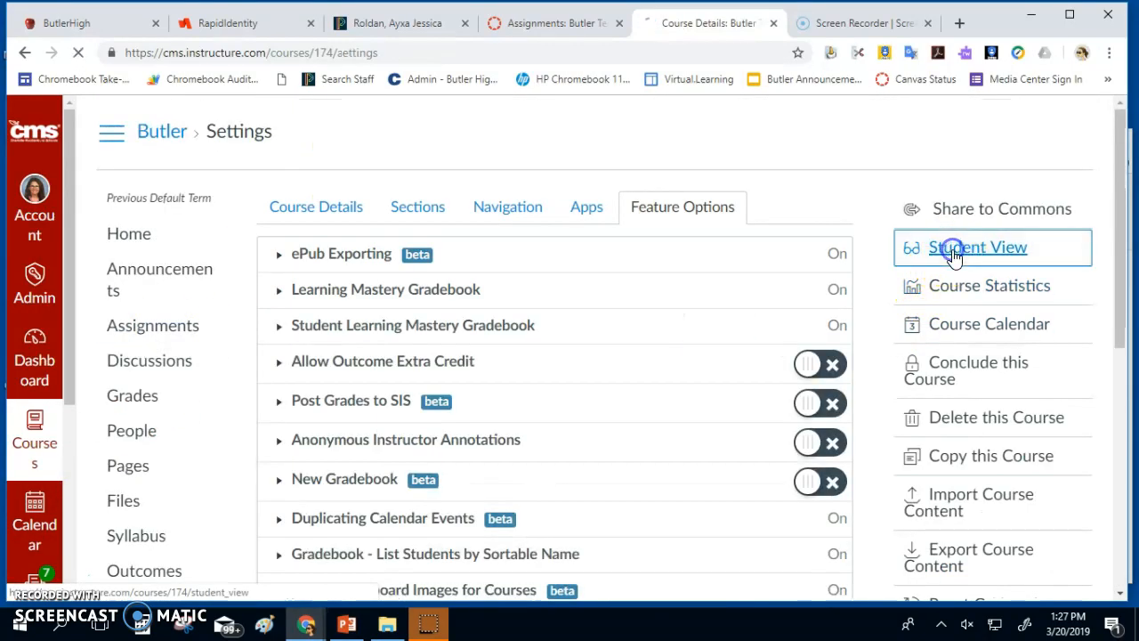
As the test student, search Assignments for 'Quizze' and open Quizzes Next example
{"action": "left_click", "coordinate": [148, 331]}
{"action": "left_click", "coordinate": [337, 206]}
{"action": "left_click", "coordinate": [323, 211]}
{"action": "type", "text": "Quizze"}
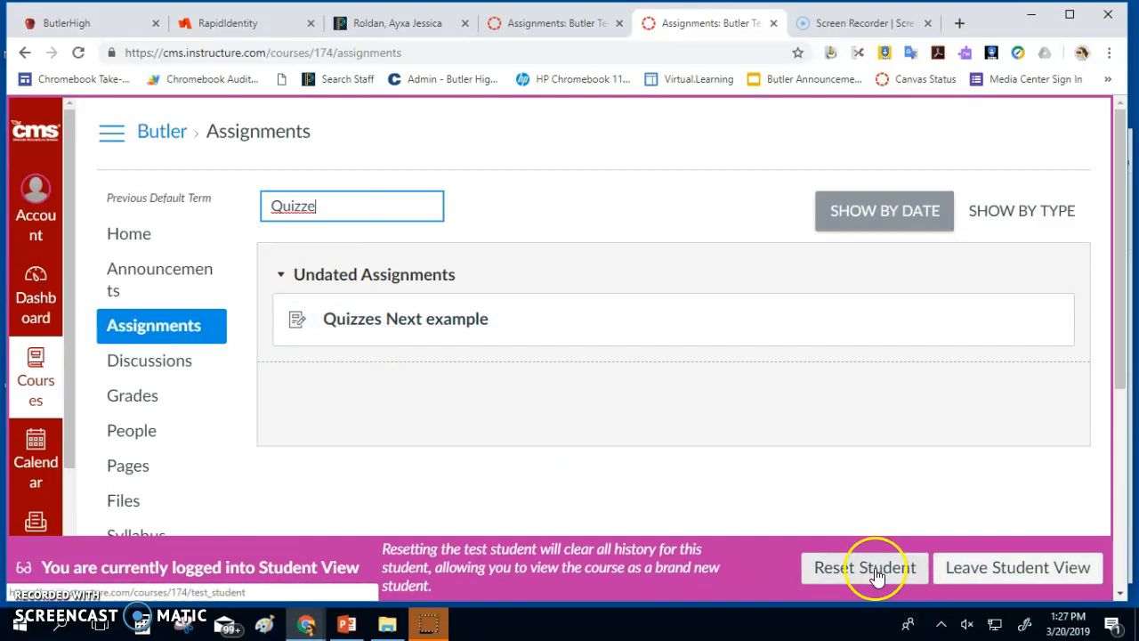
{"action": "left_click", "coordinate": [446, 331]}
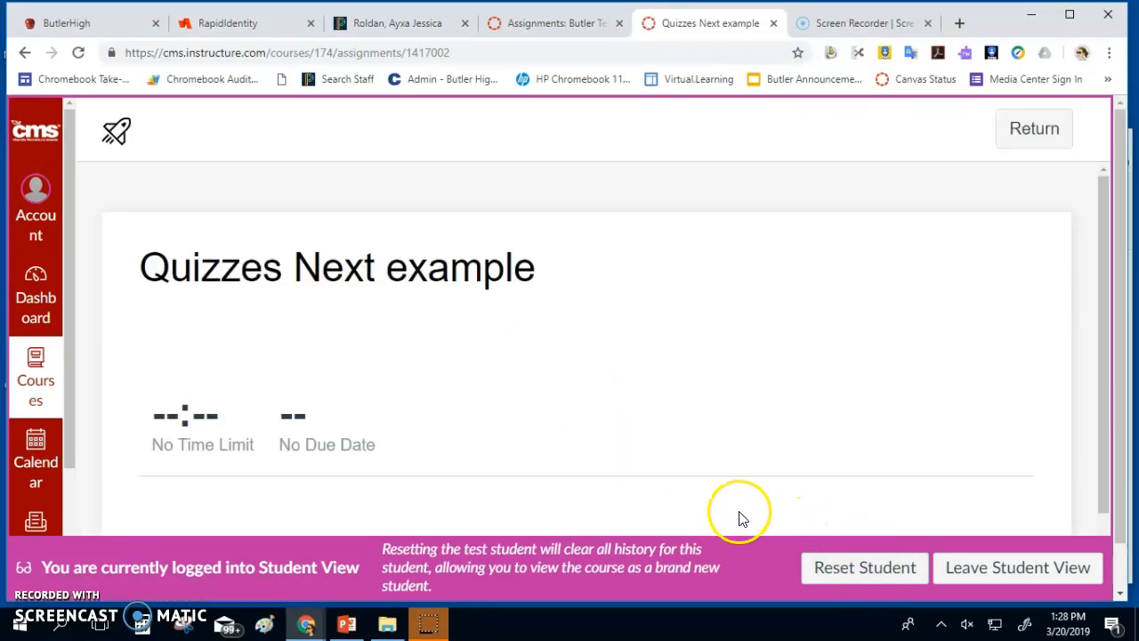
Begin the quiz and mark North Carolina on question 1's US hot-spot map
{"action": "scroll", "coordinate": [641, 491], "scroll_direction": "down", "scroll_amount": 1}
{"action": "left_click", "coordinate": [194, 485]}
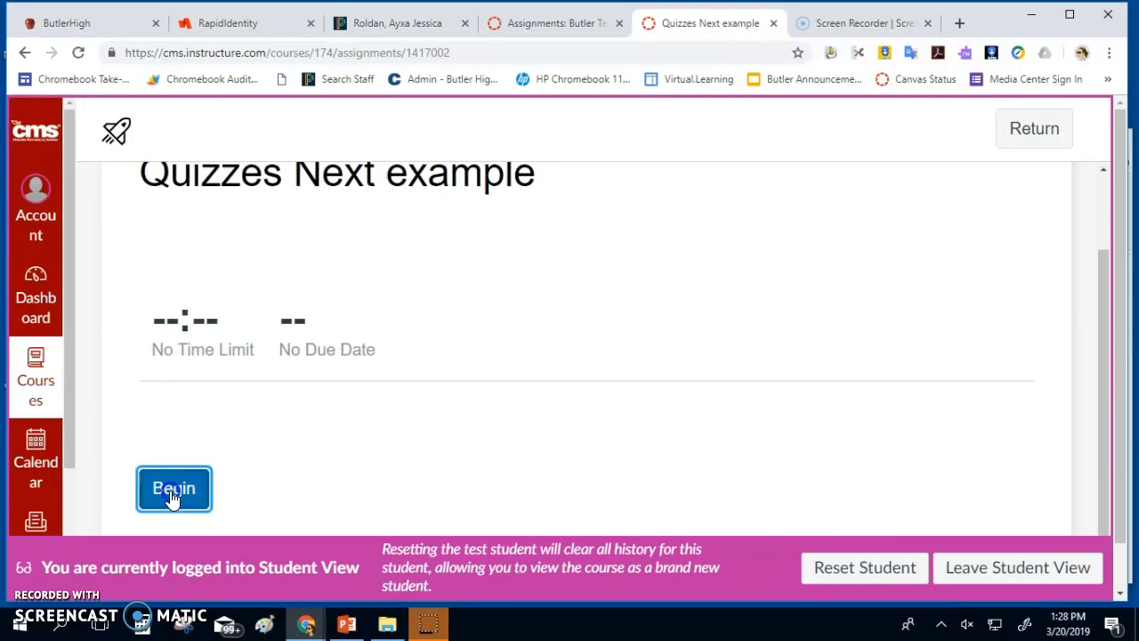
{"action": "left_click", "coordinate": [421, 443]}
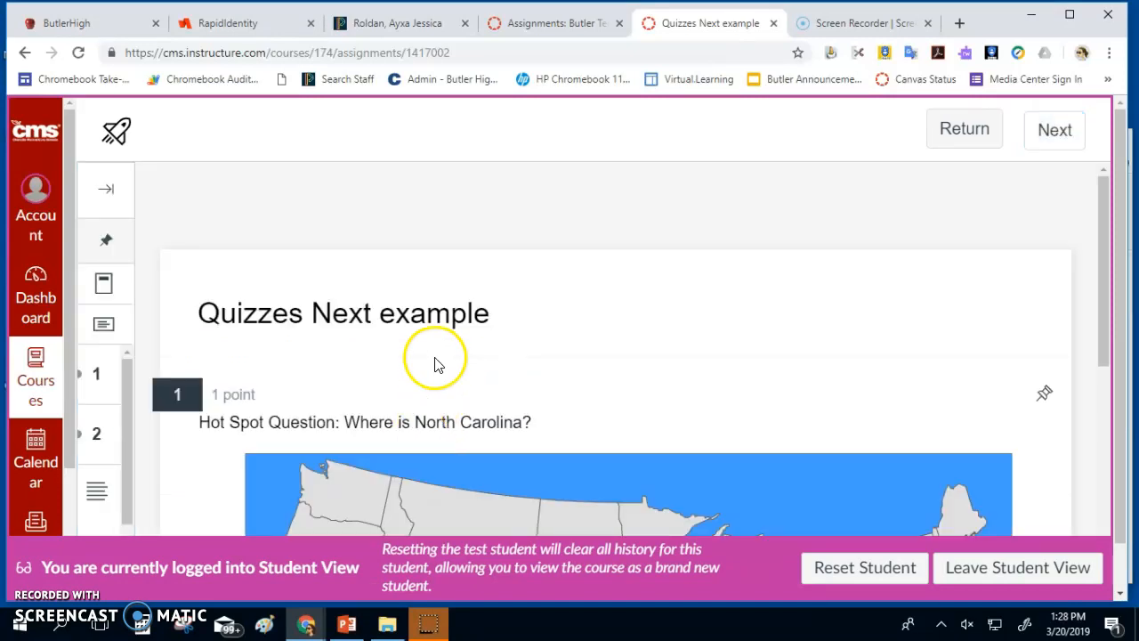
{"action": "scroll", "coordinate": [449, 356], "scroll_direction": "down", "scroll_amount": 4}
{"action": "left_click", "coordinate": [877, 384]}
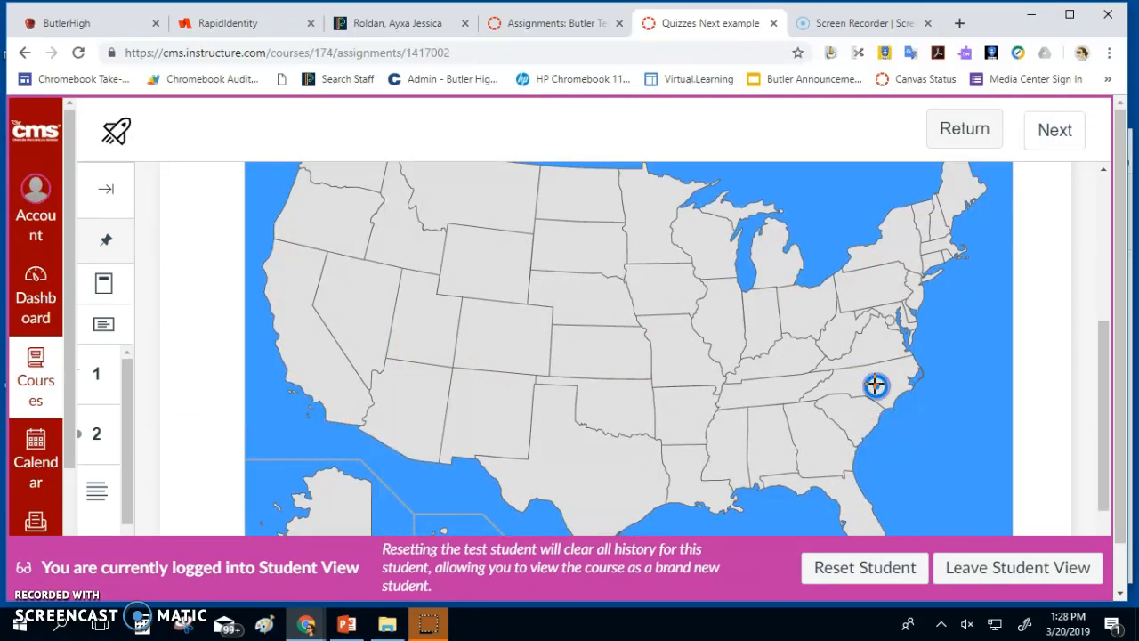
{"action": "scroll", "coordinate": [931, 432], "scroll_direction": "down", "scroll_amount": 2}
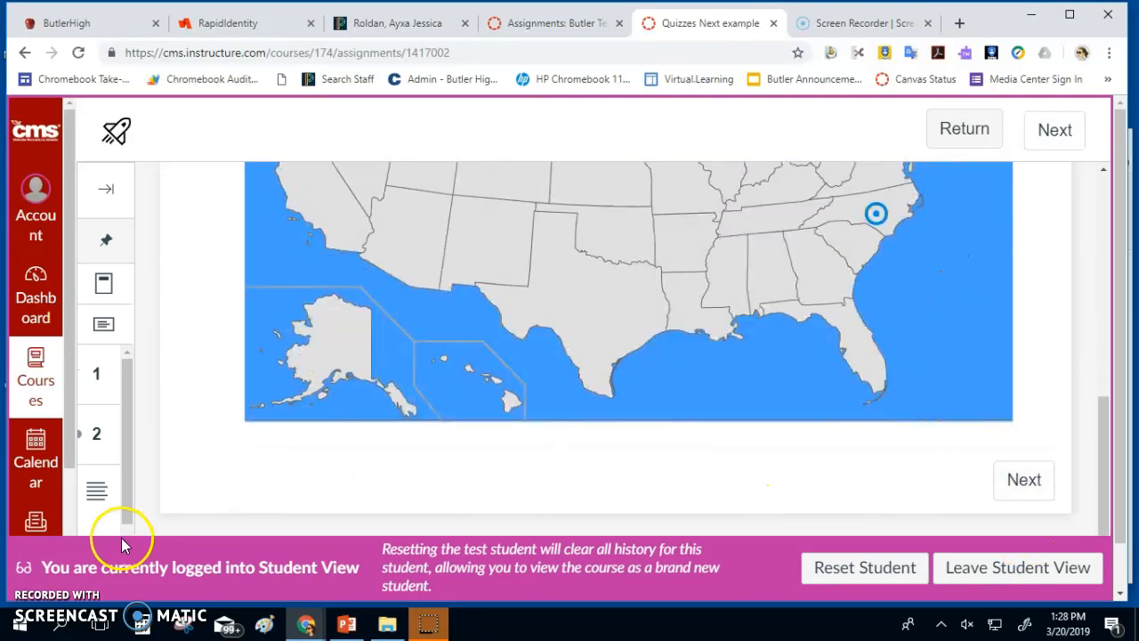